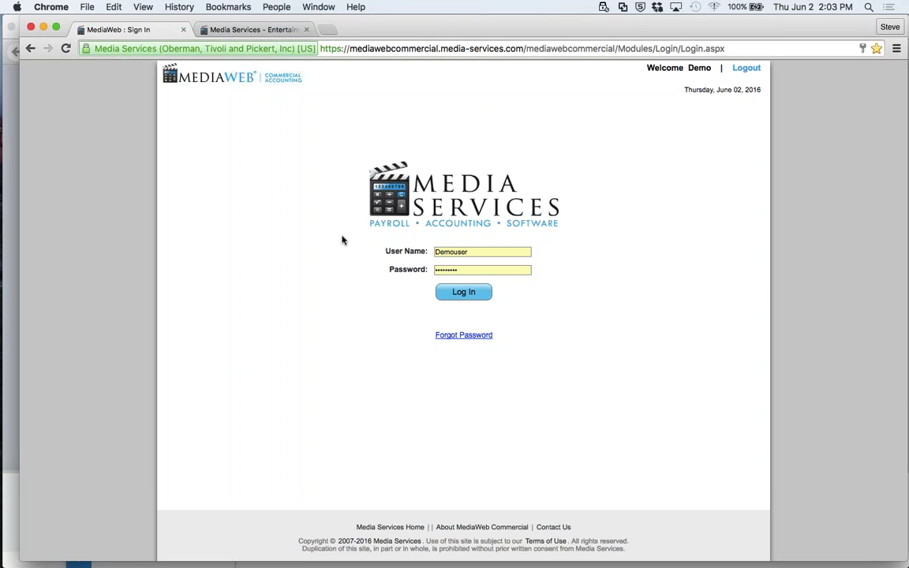
- Log in with the prefilled credentials and open the Media Commercial Data Demo company
{"action": "left_click", "coordinate": [462, 293]}
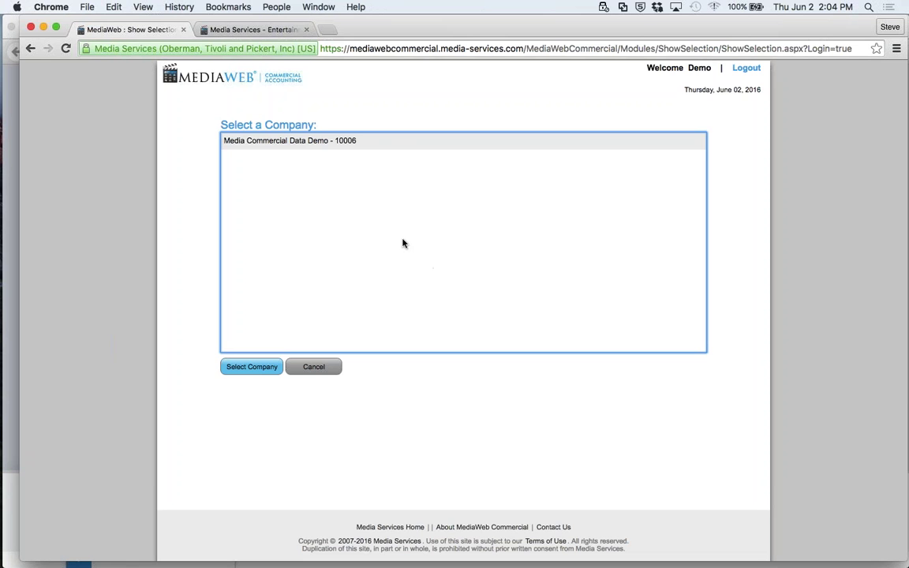
{"action": "left_click", "coordinate": [270, 142]}
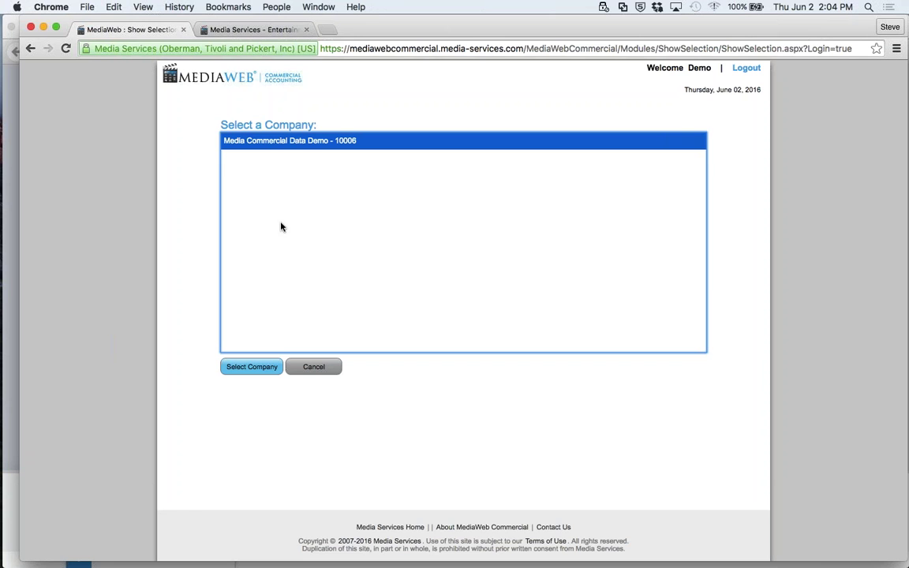
{"action": "left_click", "coordinate": [250, 366]}
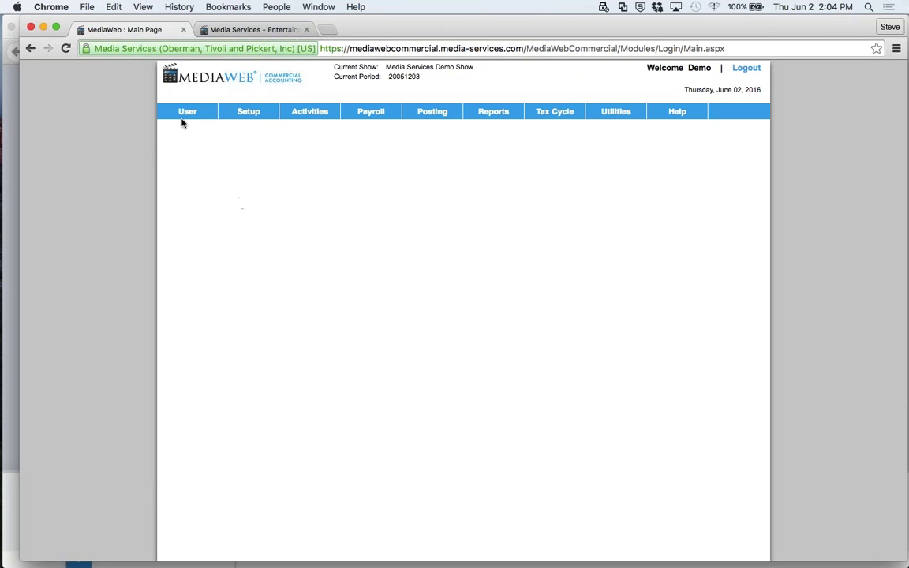
- Review the data entry privileges, other privileges and company access of the last user in User Maintenance, and exit without saving
{"action": "mouse_move", "coordinate": [183, 114]}
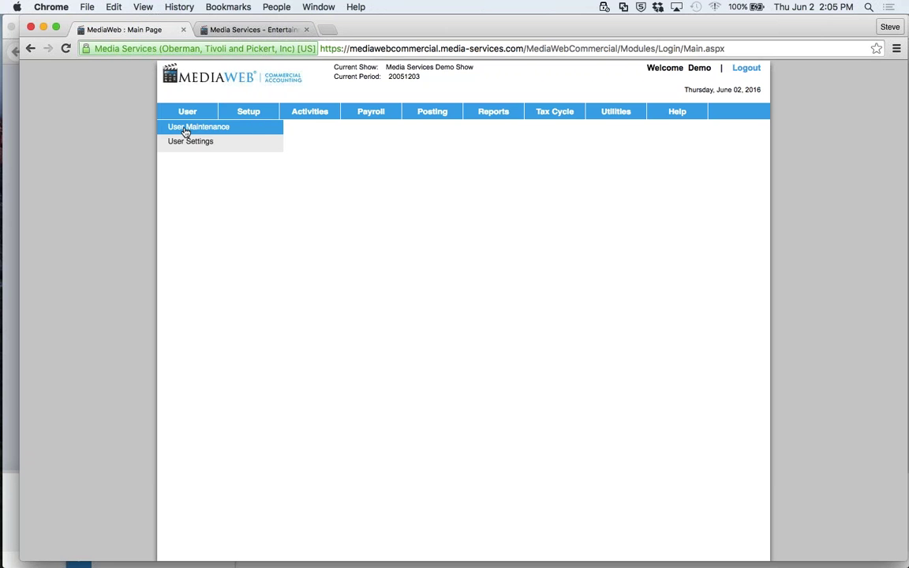
{"action": "left_click", "coordinate": [186, 132]}
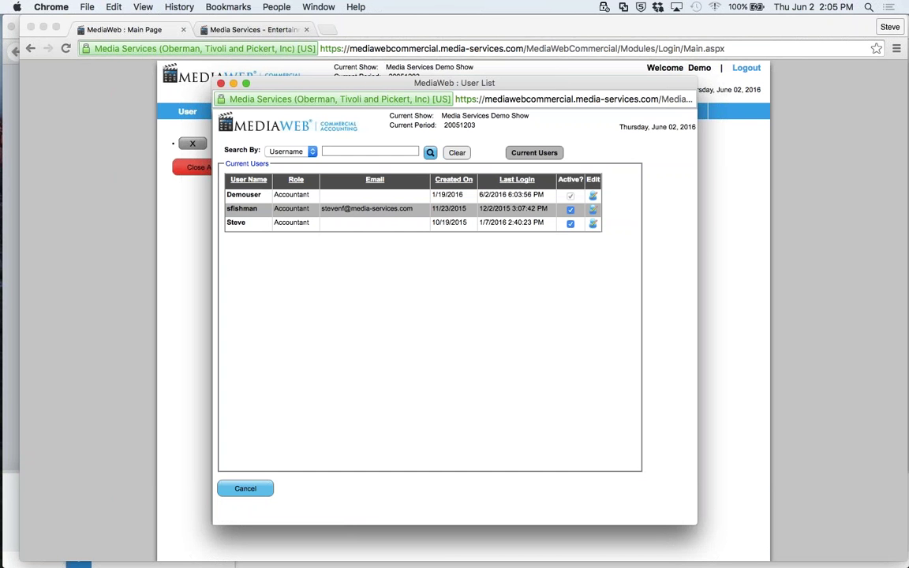
{"action": "left_click", "coordinate": [593, 226]}
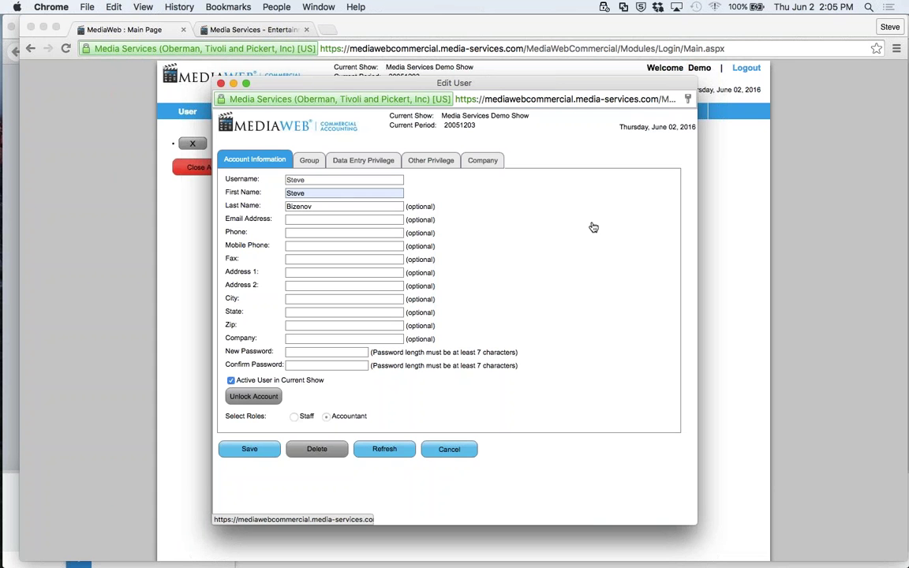
{"action": "left_click", "coordinate": [356, 161]}
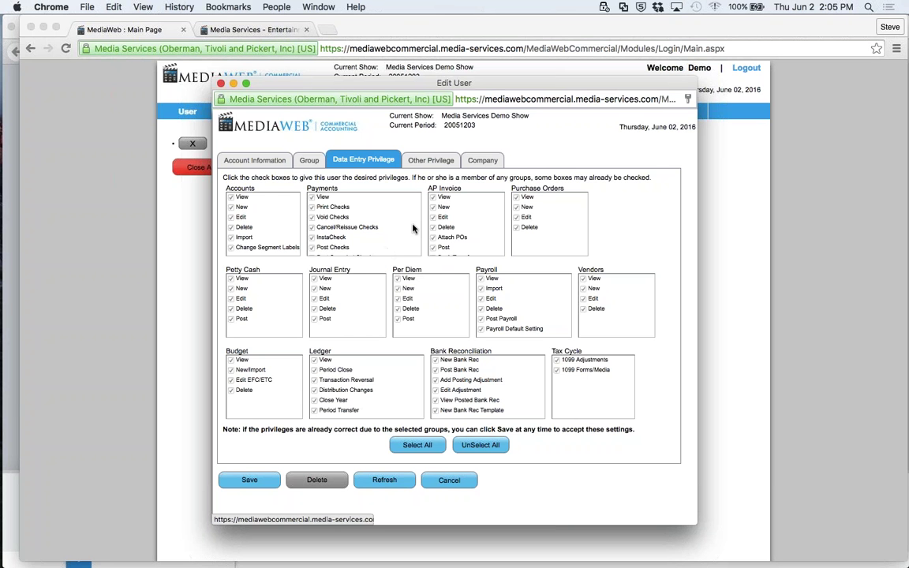
{"action": "left_click", "coordinate": [420, 161]}
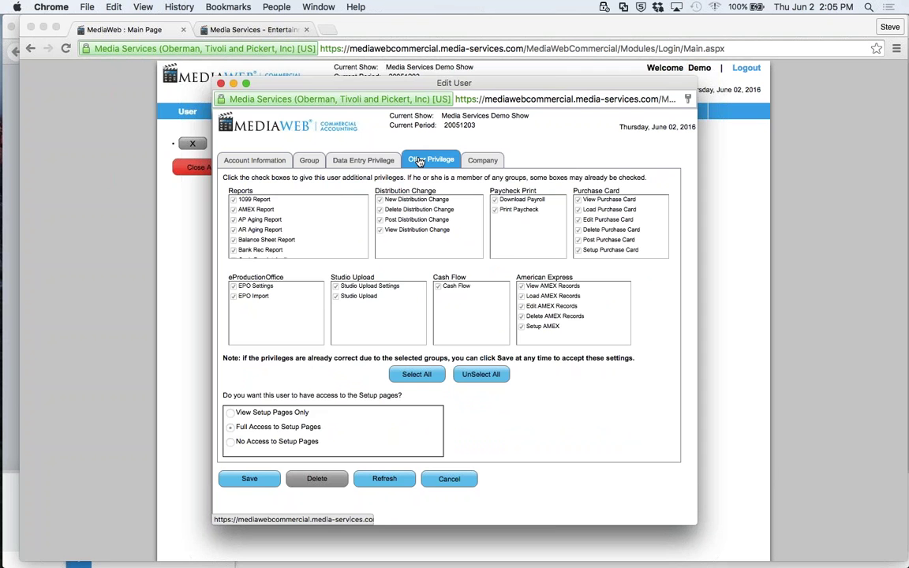
{"action": "left_click", "coordinate": [484, 162]}
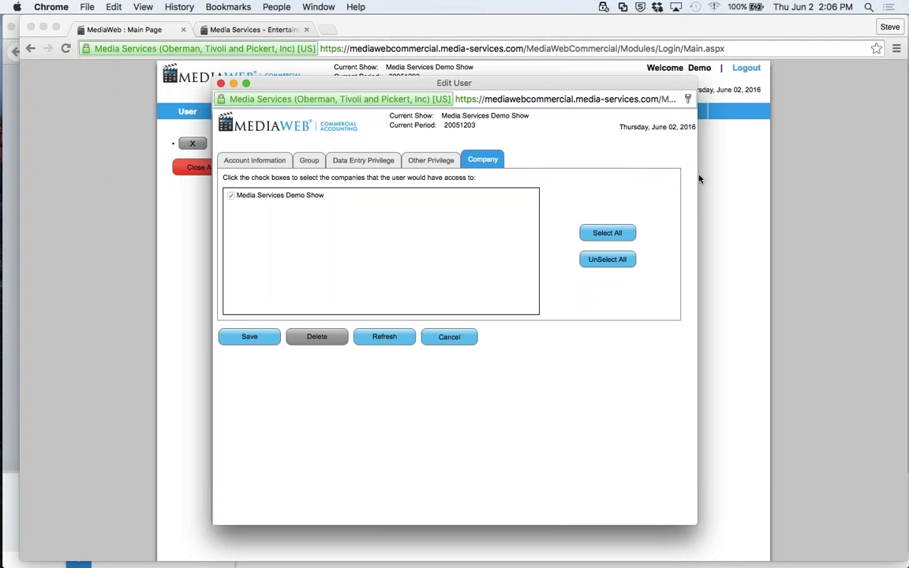
{"action": "left_click", "coordinate": [464, 338]}
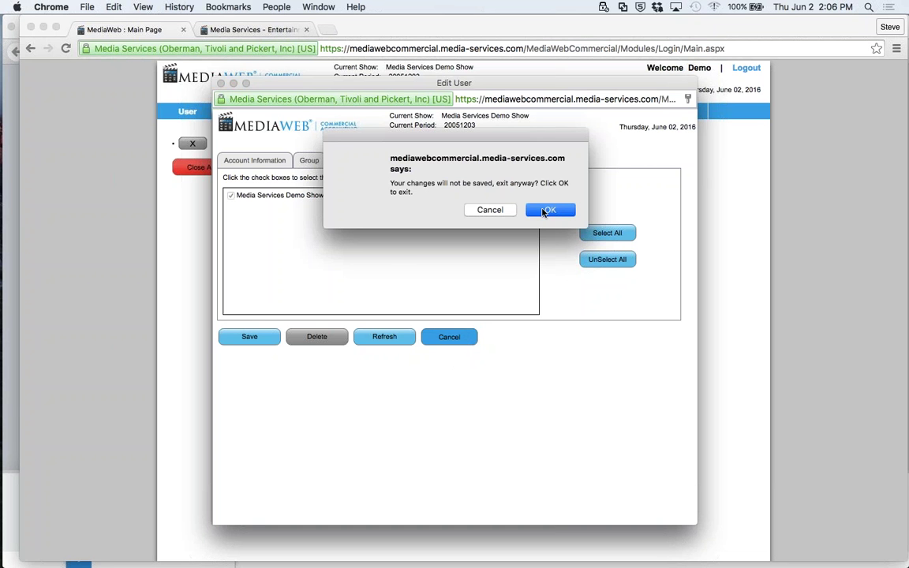
{"action": "left_click", "coordinate": [550, 210]}
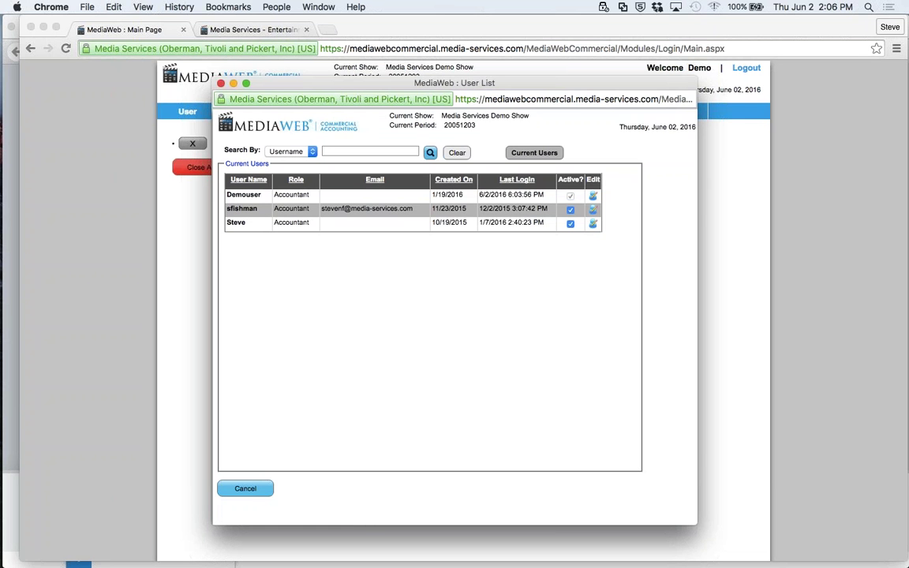
{"action": "left_click", "coordinate": [234, 489]}
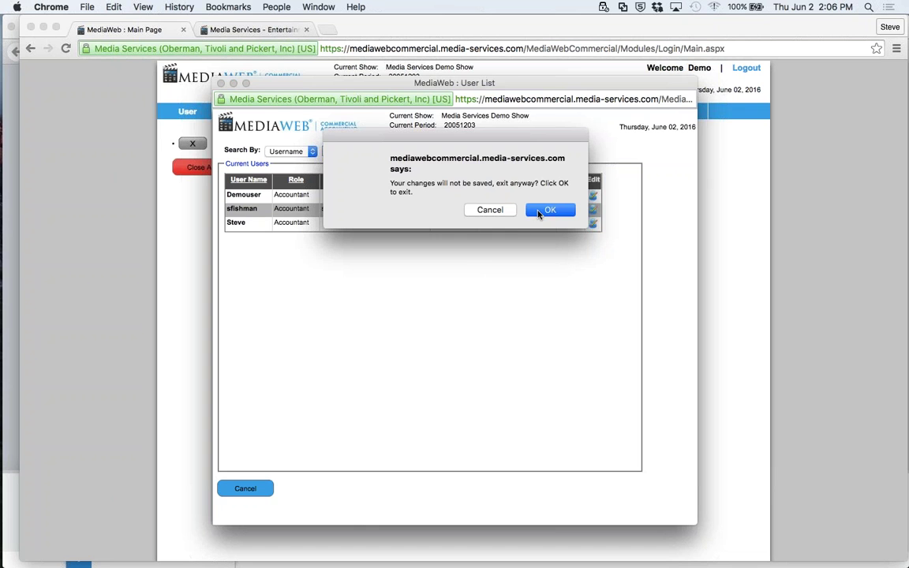
{"action": "left_click", "coordinate": [540, 211]}
- In User Settings, set the default company to Media Services Demo Show, the currency to USD and the bank to 01 - BANK1
{"action": "left_click", "coordinate": [187, 113]}
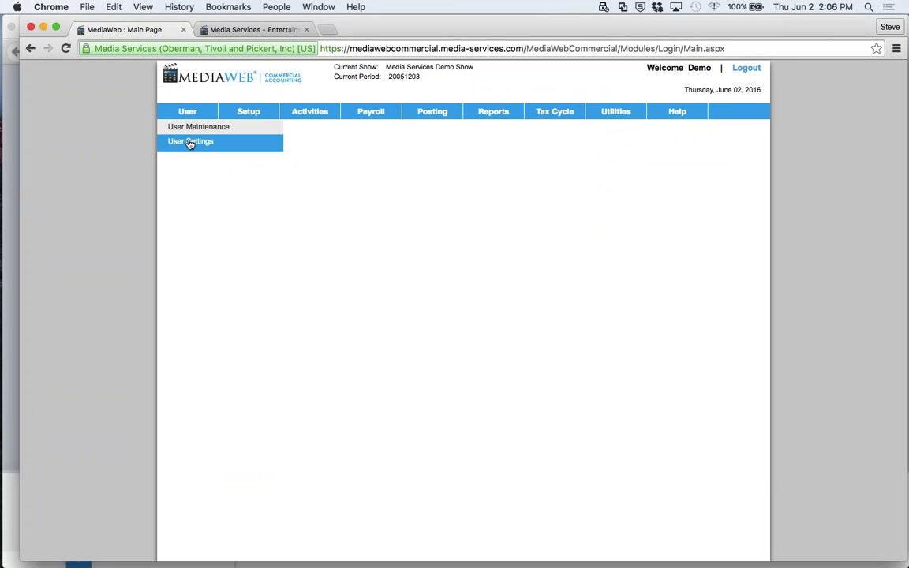
{"action": "left_click", "coordinate": [188, 142]}
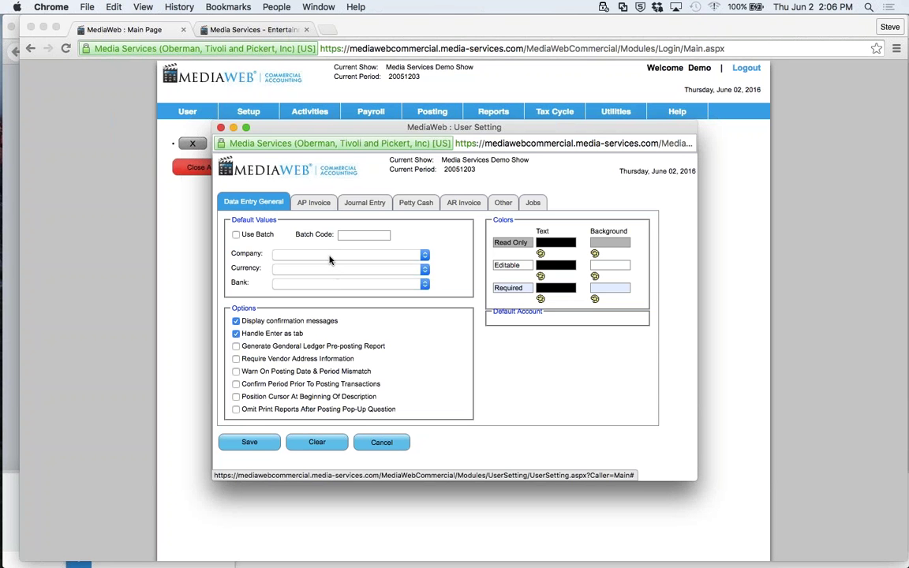
{"action": "left_click", "coordinate": [423, 257]}
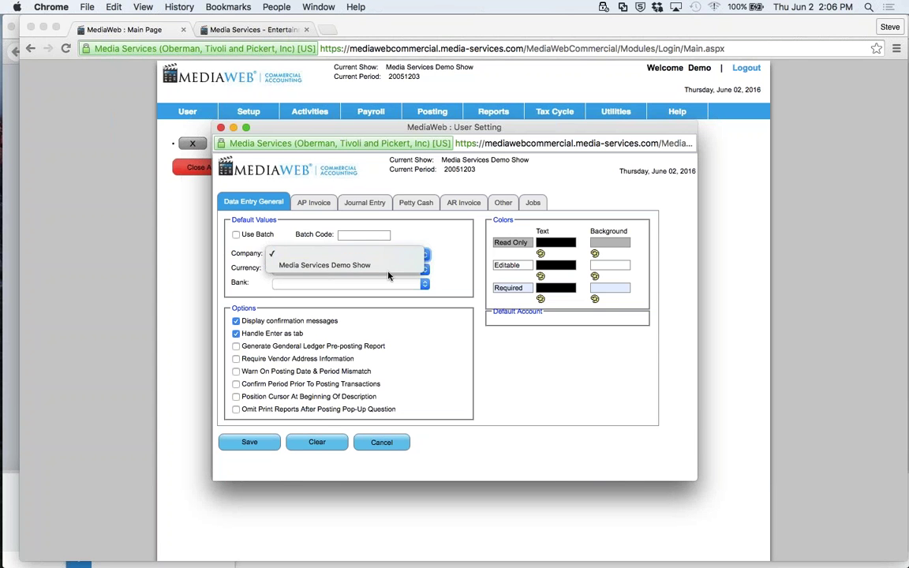
{"action": "left_click", "coordinate": [416, 266]}
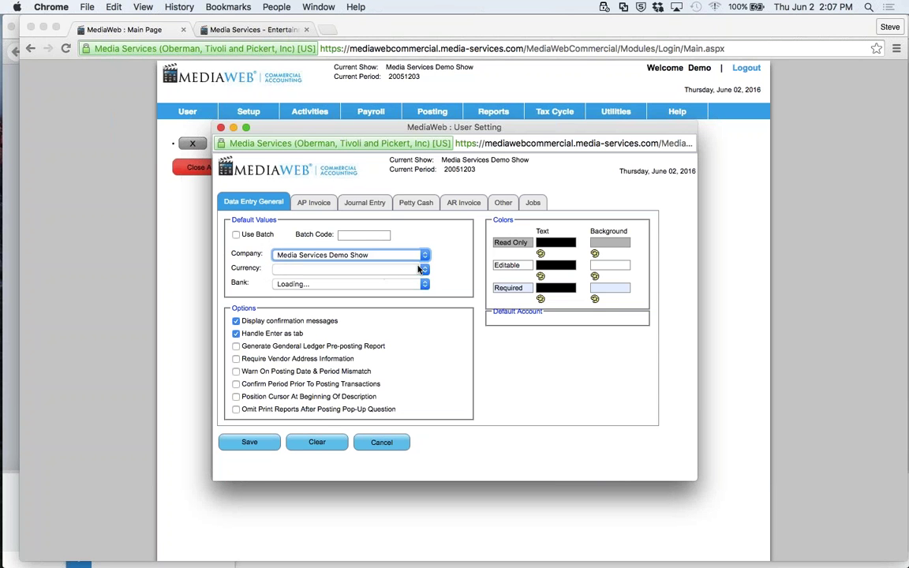
{"action": "left_click", "coordinate": [418, 270]}
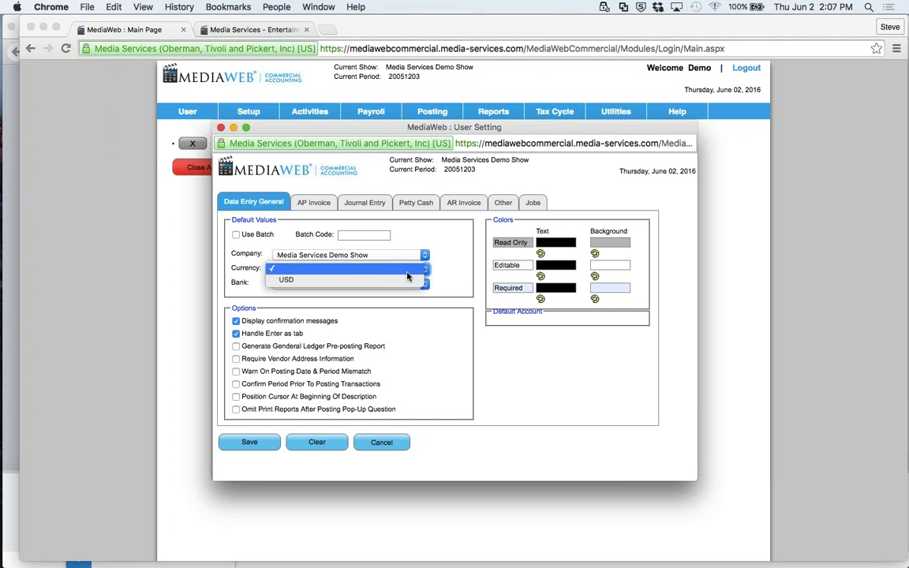
{"action": "left_click", "coordinate": [411, 280]}
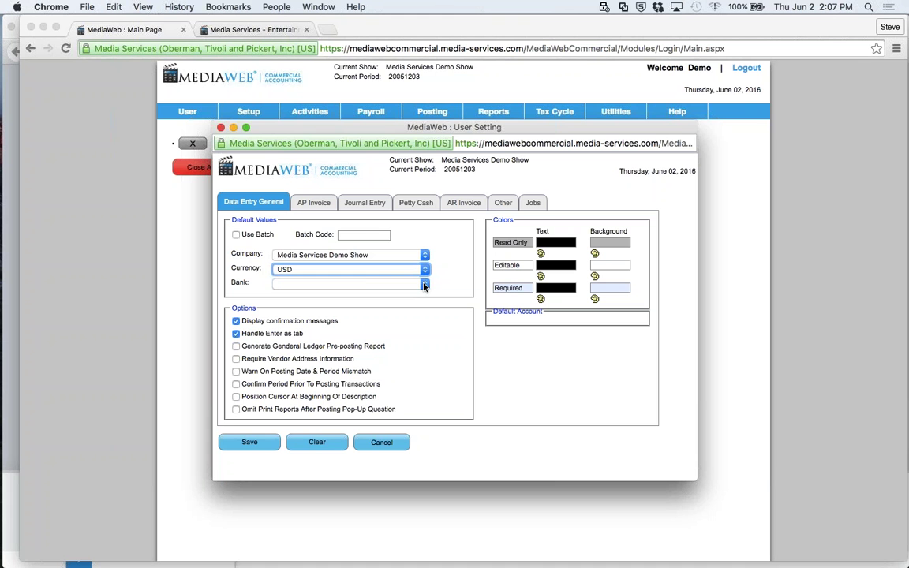
{"action": "left_click", "coordinate": [424, 285]}
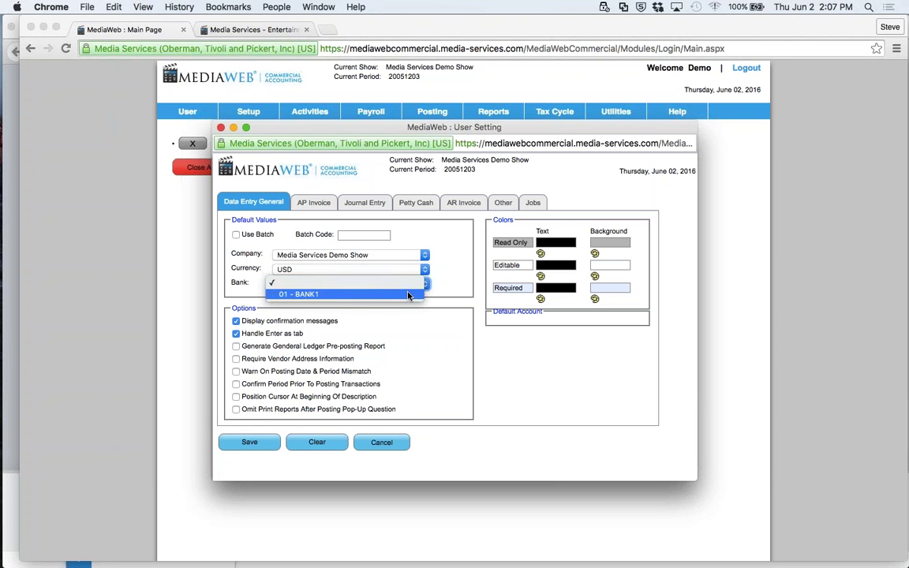
{"action": "left_click", "coordinate": [408, 298]}
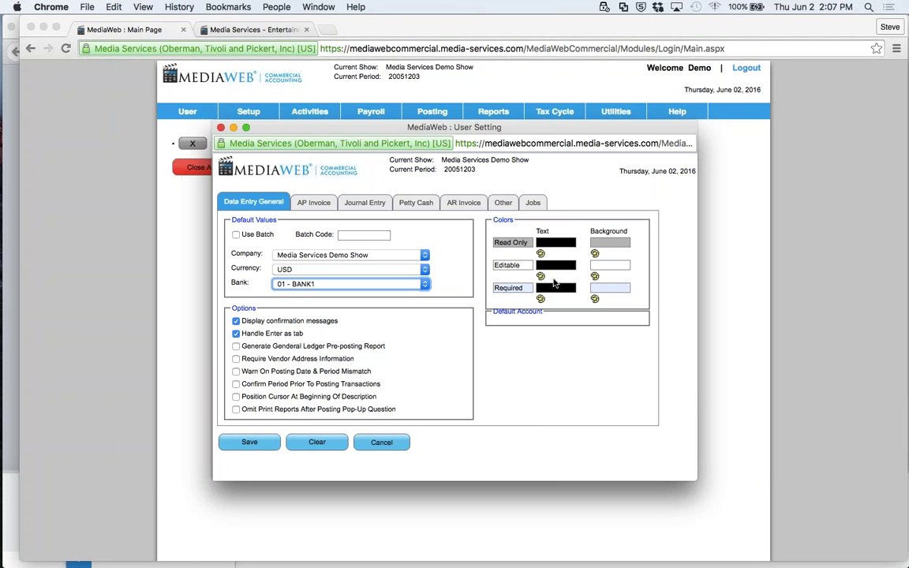
- Review the AP Invoice, Journal Entry, Petty Cash, AR Invoice, Other and Jobs user settings, and close the settings without saving
{"action": "left_click", "coordinate": [318, 206]}
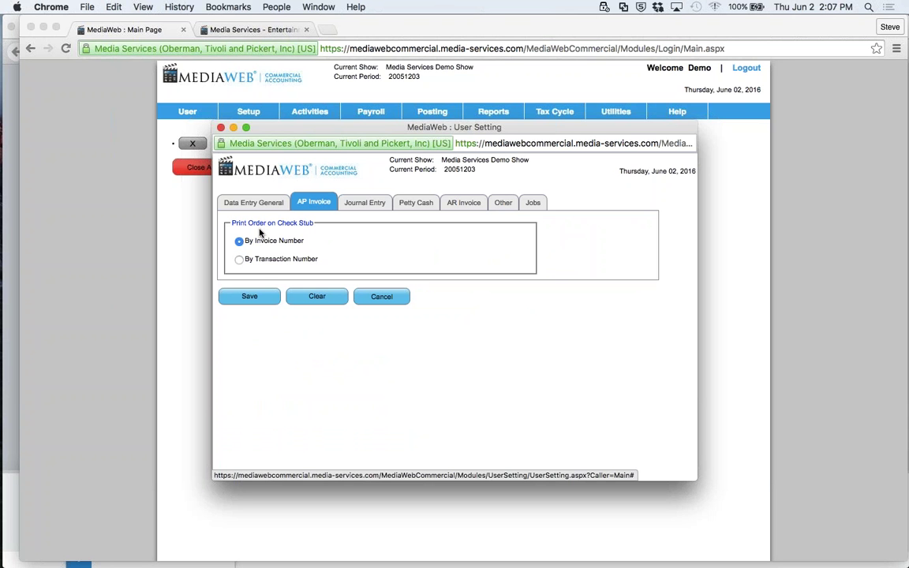
{"action": "left_click", "coordinate": [380, 204]}
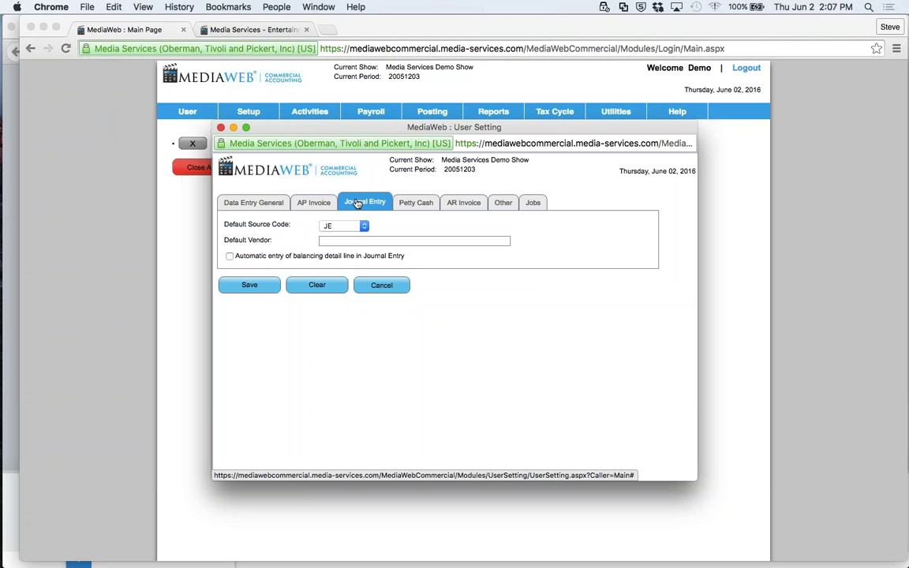
{"action": "left_click", "coordinate": [363, 226]}
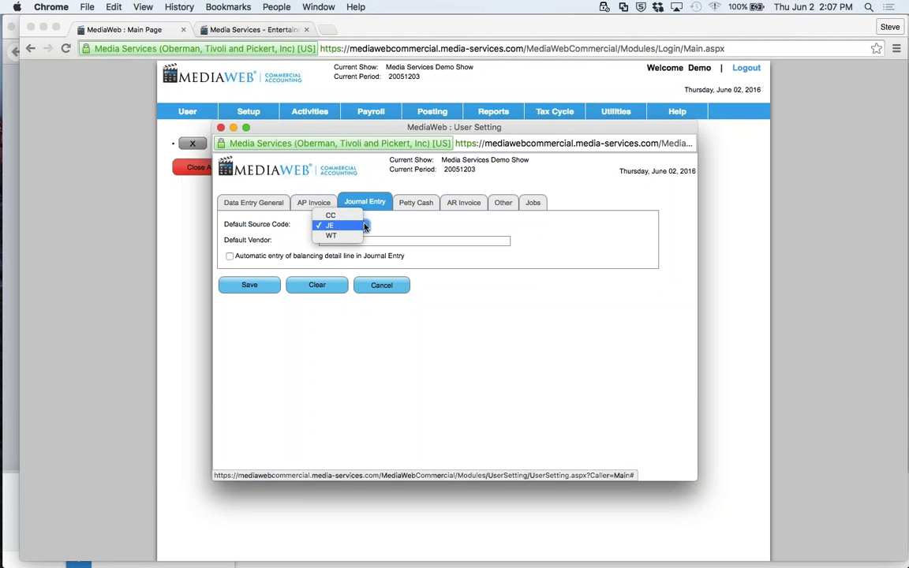
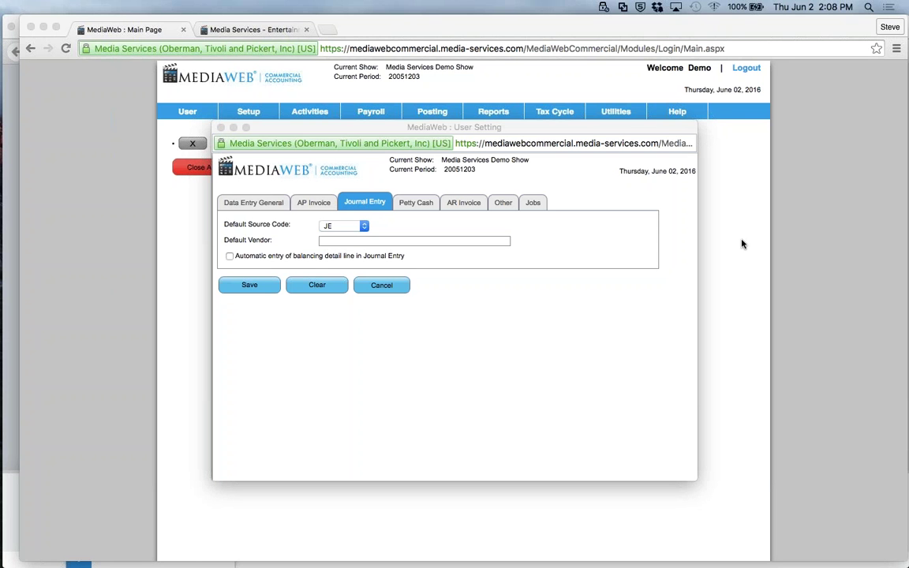
{"action": "left_click", "coordinate": [416, 205]}
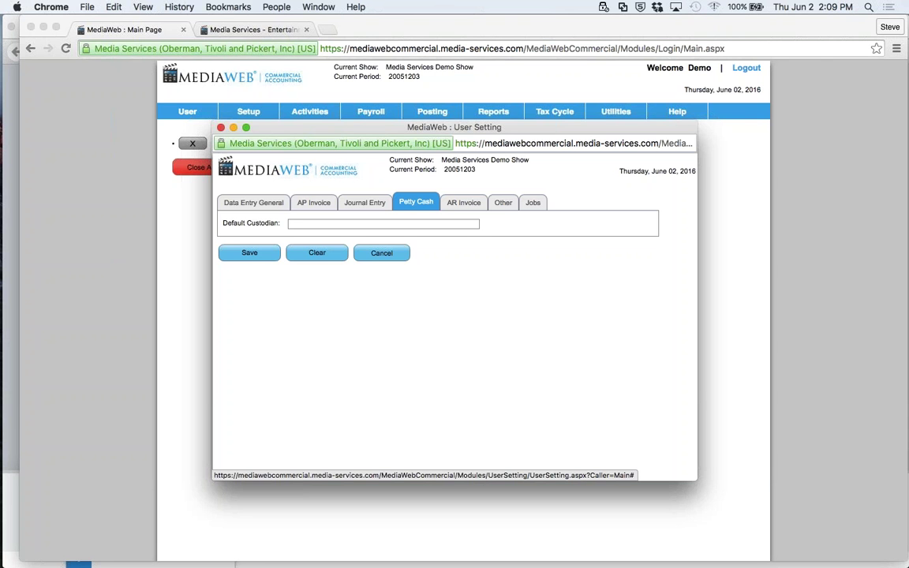
{"action": "left_click", "coordinate": [458, 204]}
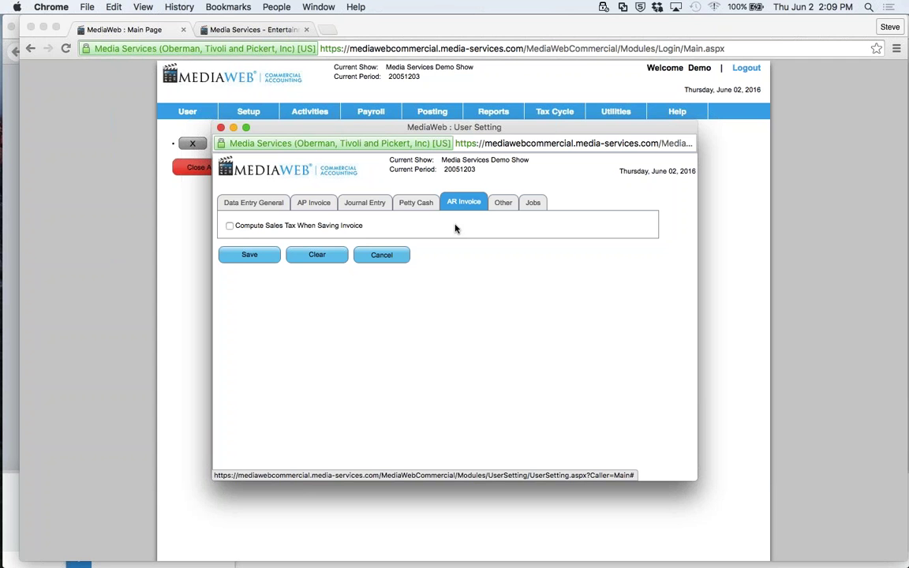
{"action": "left_click", "coordinate": [508, 202]}
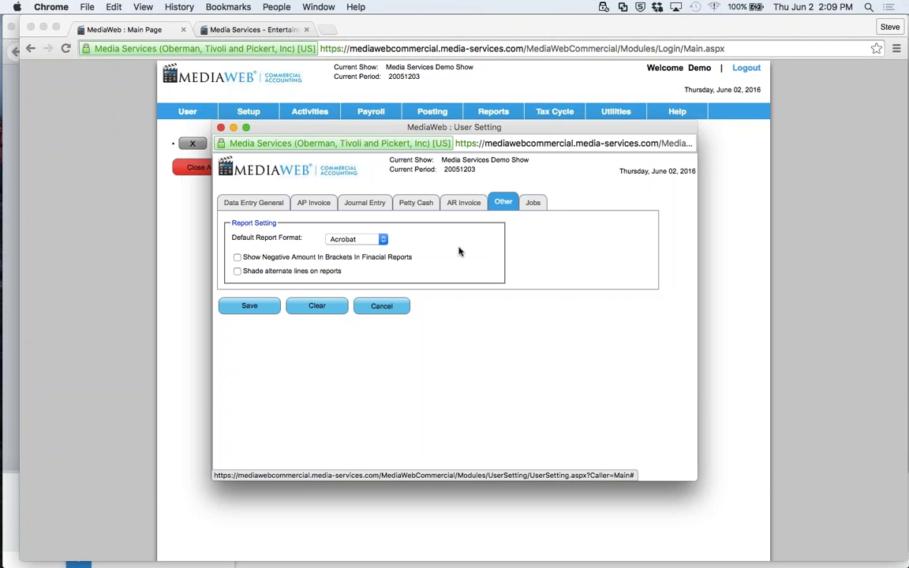
{"action": "left_click", "coordinate": [532, 205]}
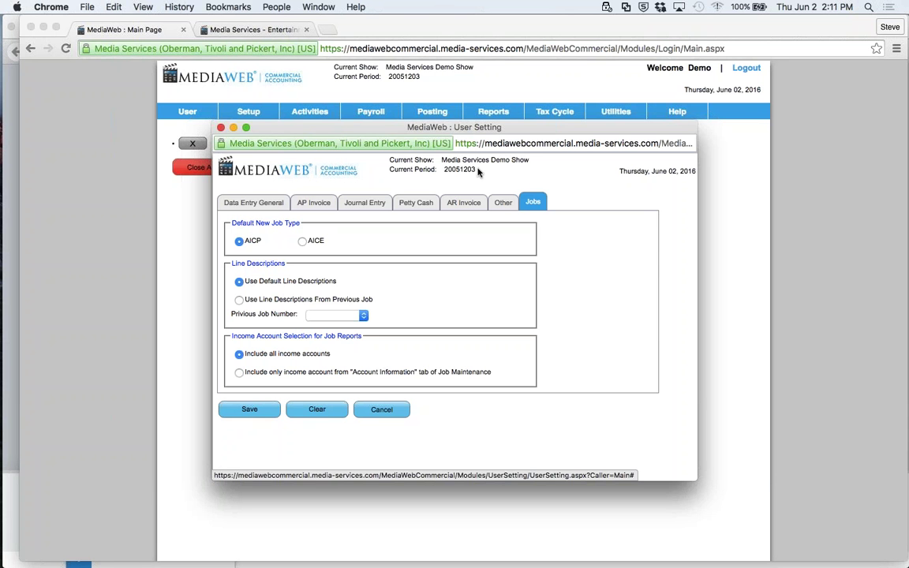
{"action": "left_click", "coordinate": [221, 128]}
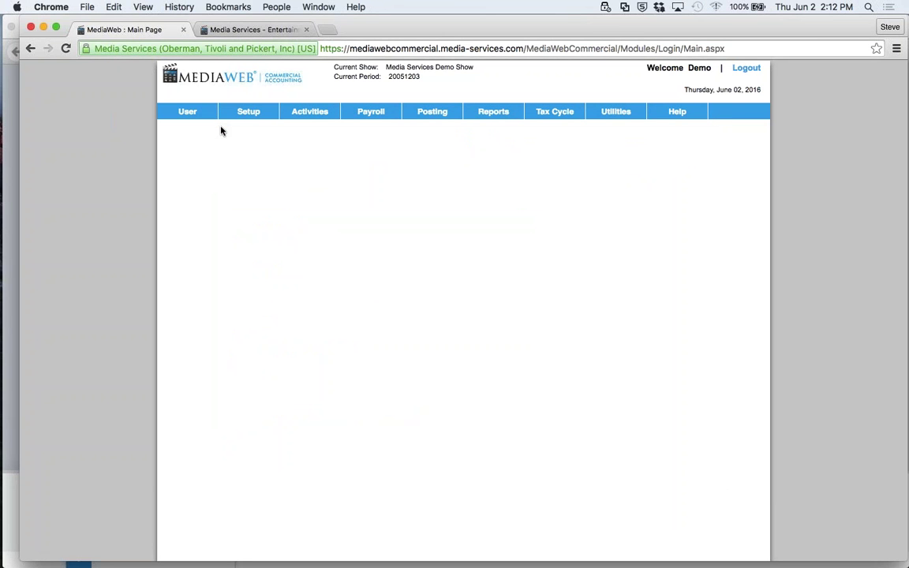
- Open bank 01 - BANK1 in Bank Setup and examine its account details, check setup and available check stock formats
{"action": "mouse_move", "coordinate": [246, 116]}
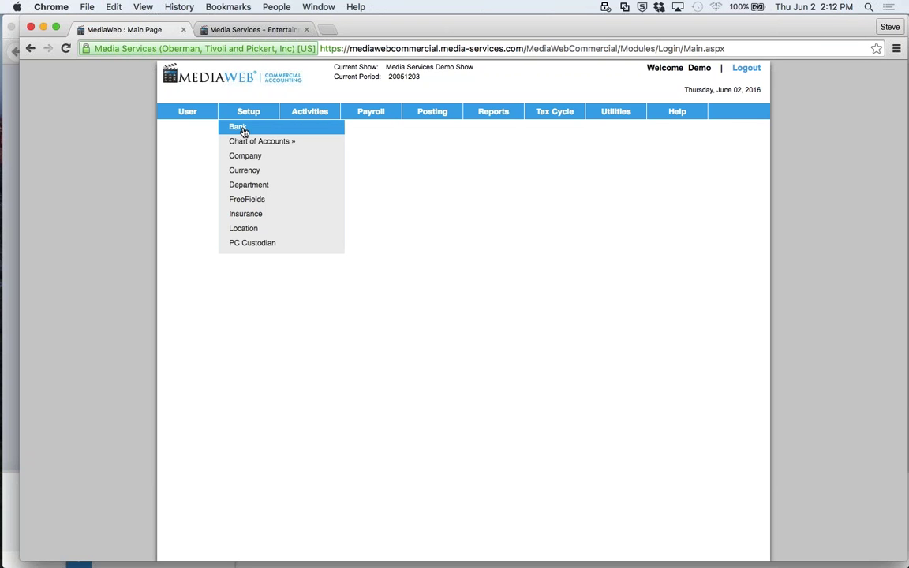
{"action": "left_click", "coordinate": [244, 131]}
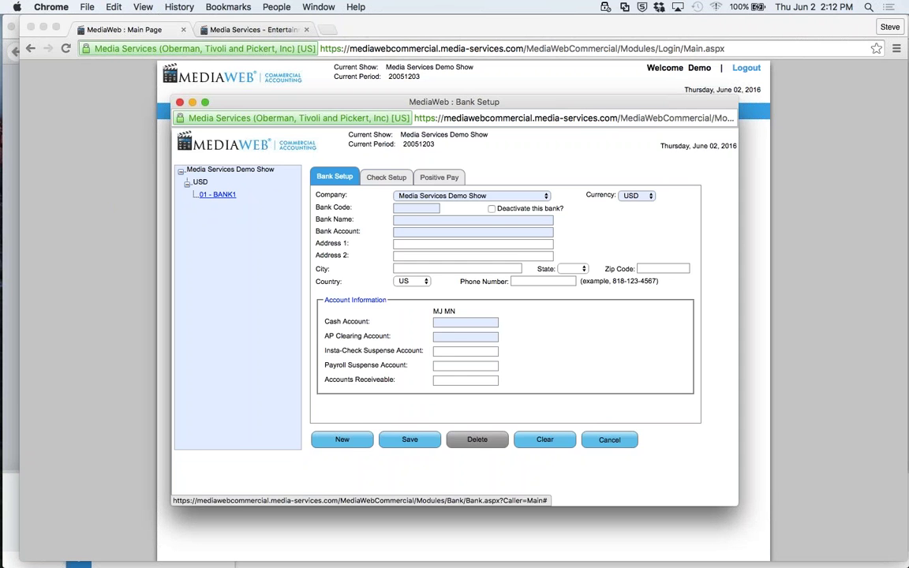
{"action": "left_click", "coordinate": [218, 194]}
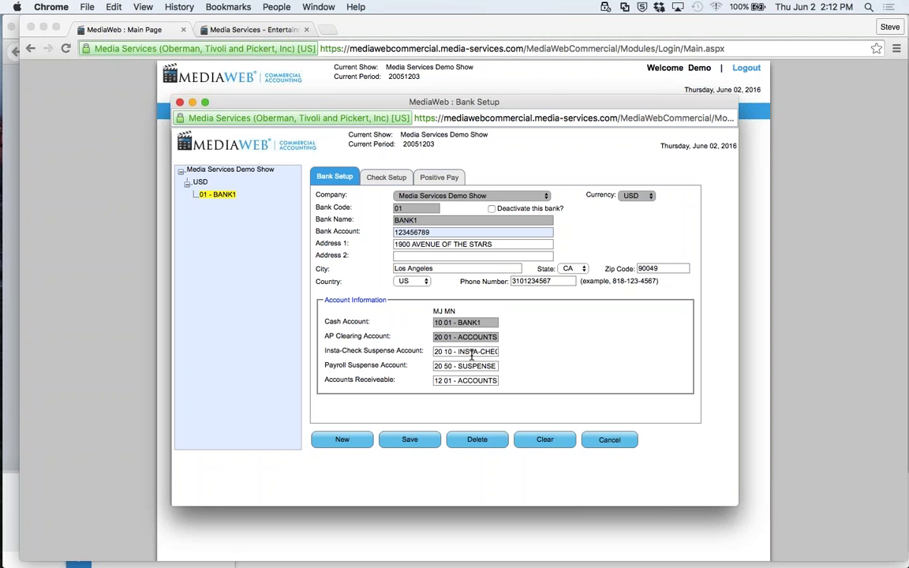
{"action": "left_click", "coordinate": [381, 180]}
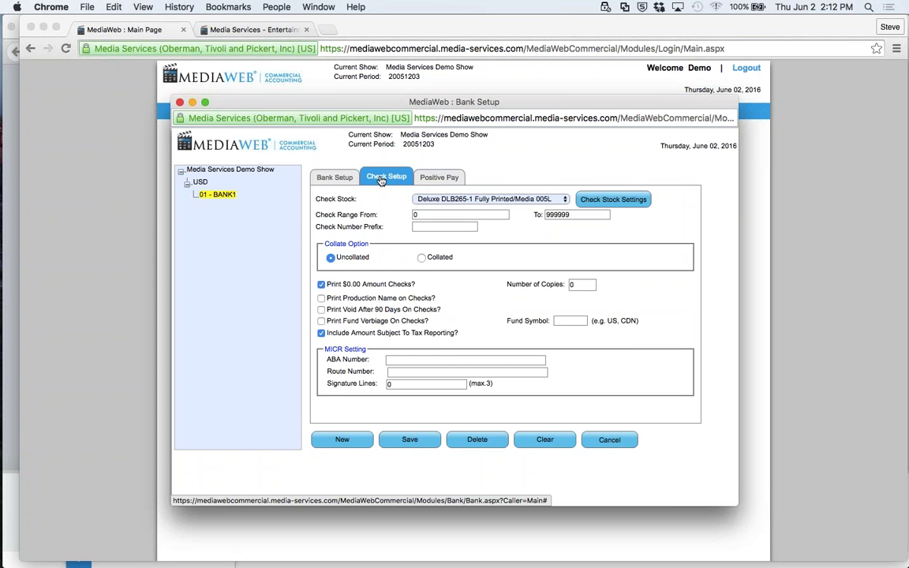
{"action": "left_click", "coordinate": [562, 200]}
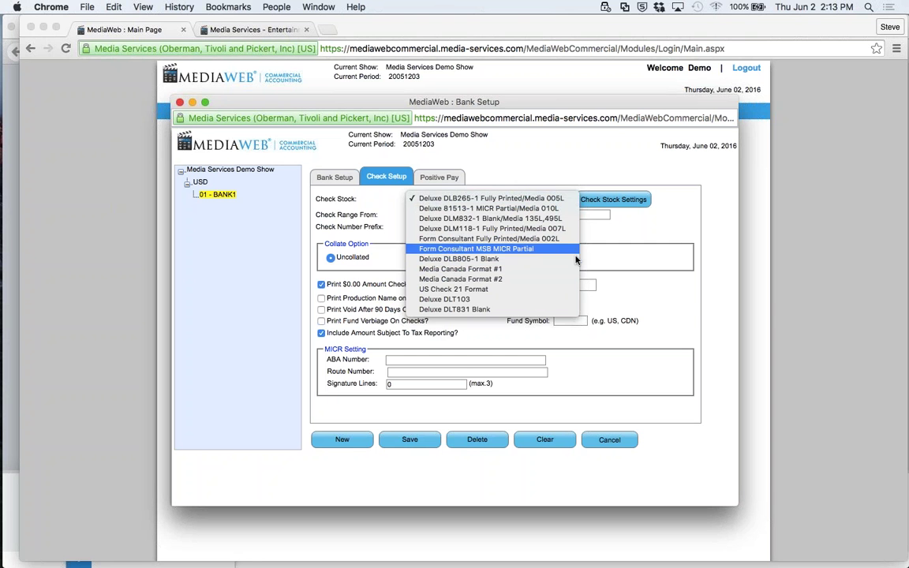
{"action": "left_click", "coordinate": [730, 270]}
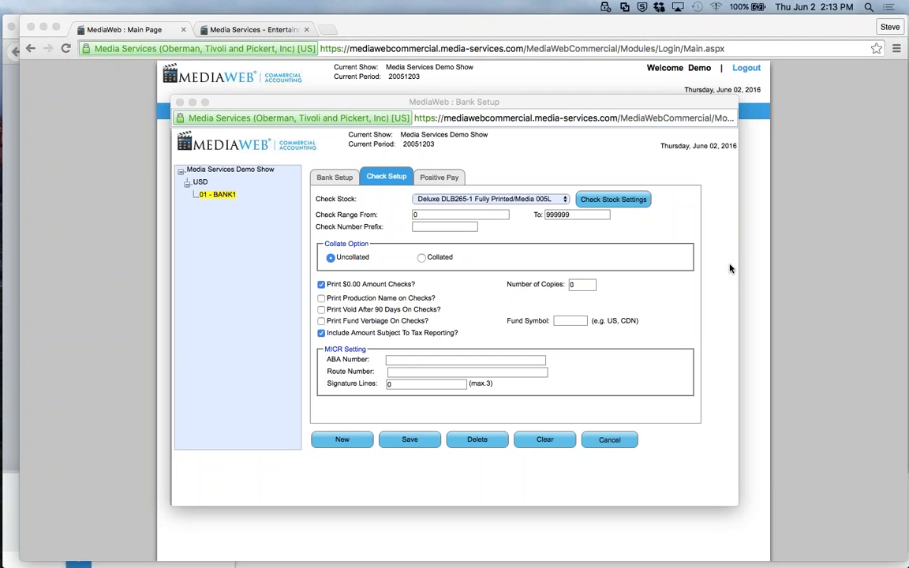
- Examine the Positive Pay options of bank 01 - BANK1 and exit Bank Setup without saving
{"action": "left_click", "coordinate": [444, 177]}
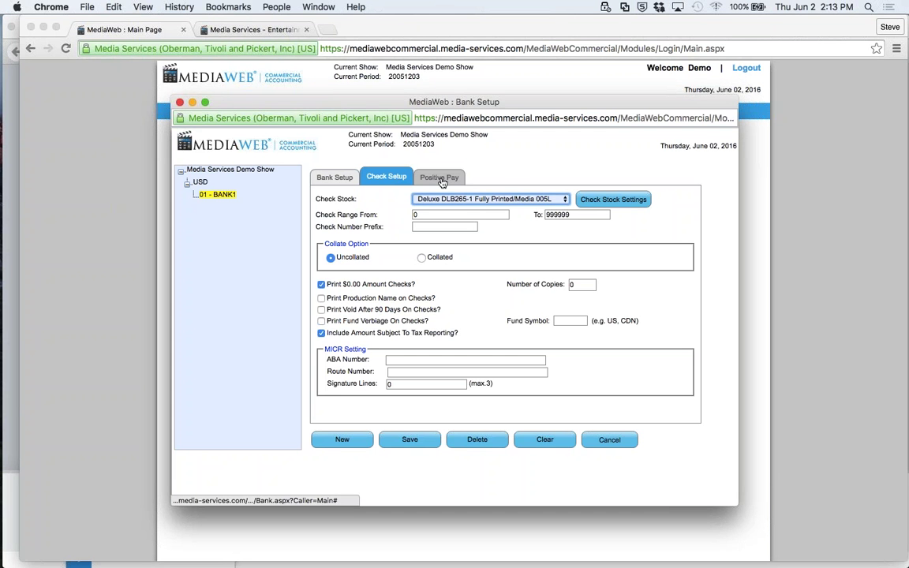
{"action": "left_click", "coordinate": [442, 180]}
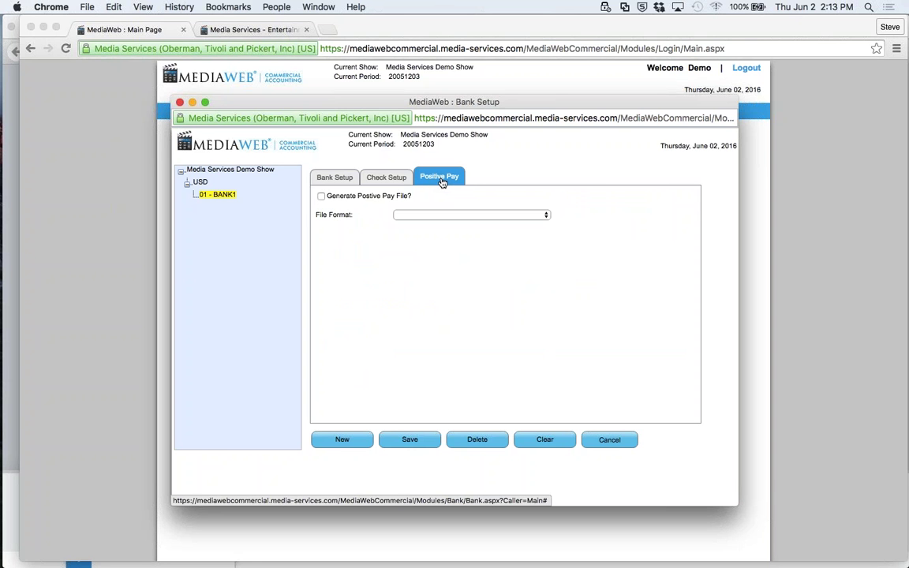
{"action": "left_click", "coordinate": [600, 445]}
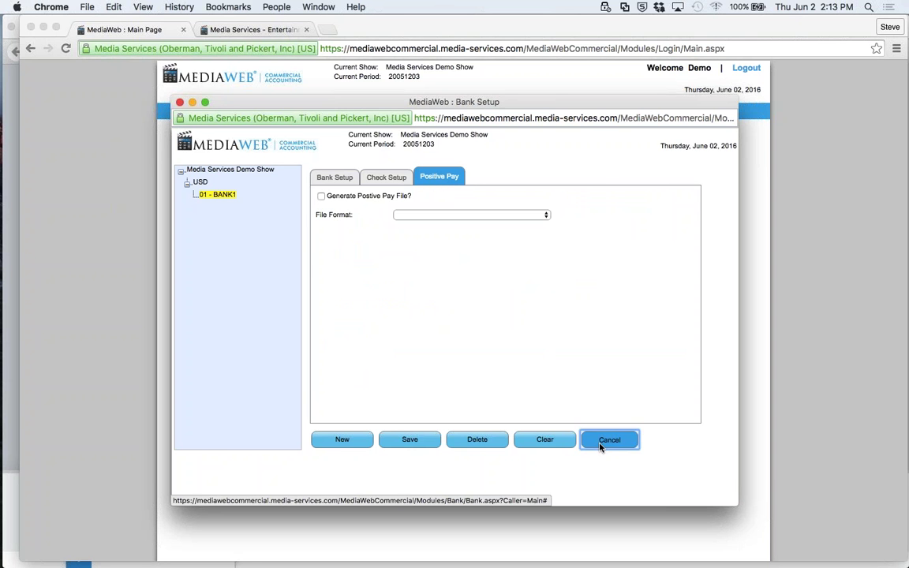
{"action": "left_click", "coordinate": [531, 209]}
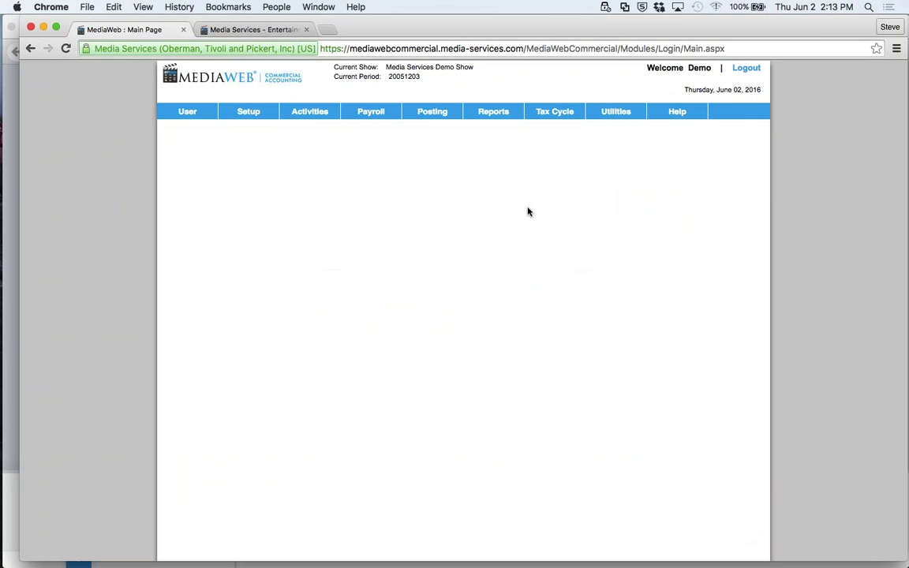
- In Chart of Accounts account management, review the 90 00 - Production Costs and 50 00 - General Expenses accounts, and exit without saving
{"action": "mouse_move", "coordinate": [234, 108]}
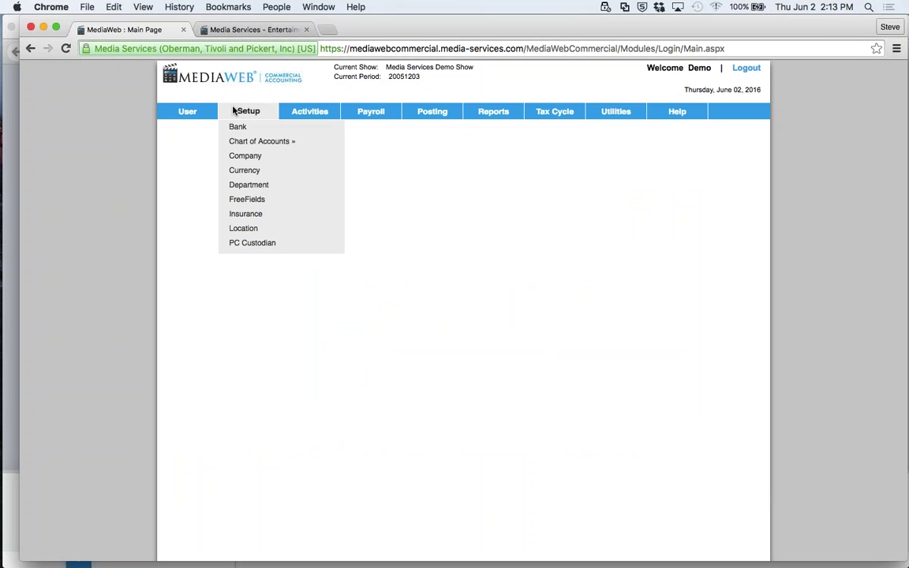
{"action": "mouse_move", "coordinate": [264, 141]}
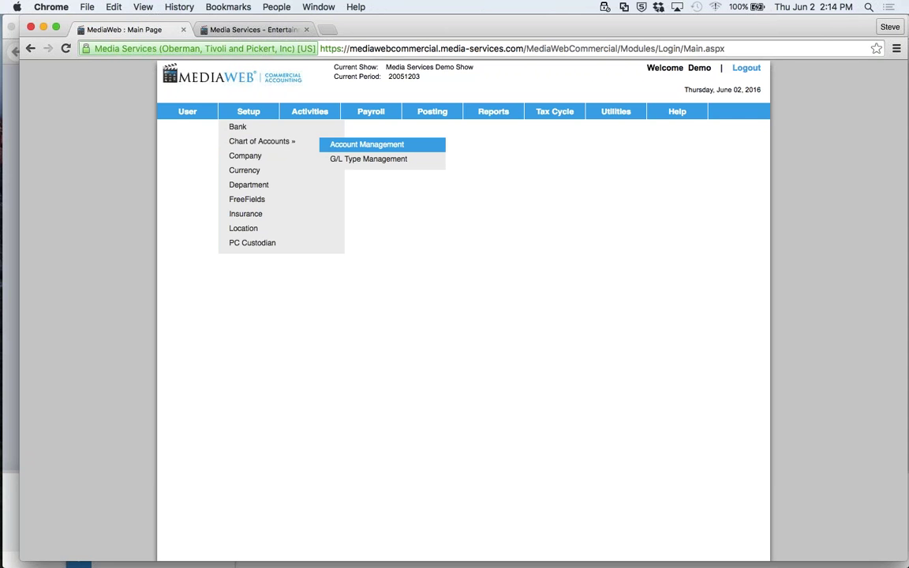
{"action": "left_click", "coordinate": [359, 146]}
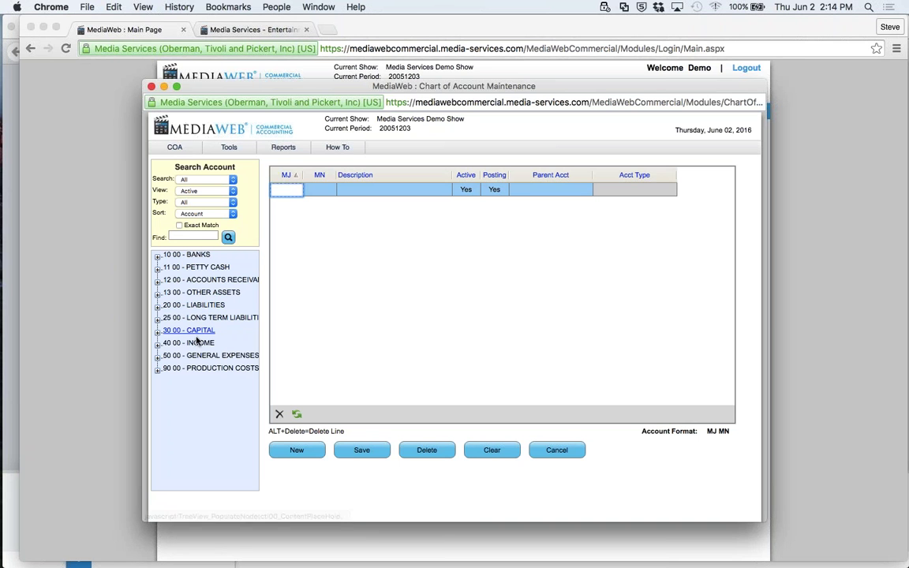
{"action": "left_click", "coordinate": [158, 375]}
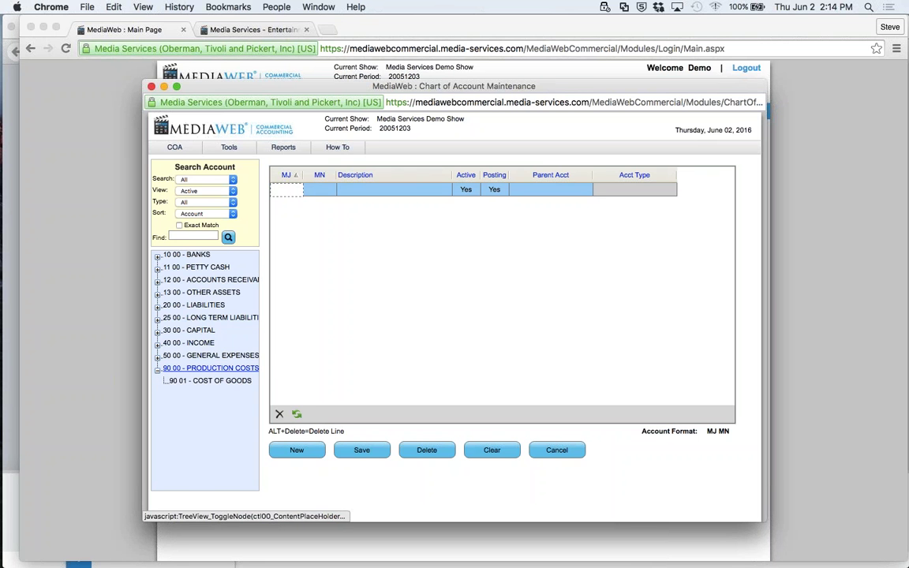
{"action": "left_click", "coordinate": [210, 355]}
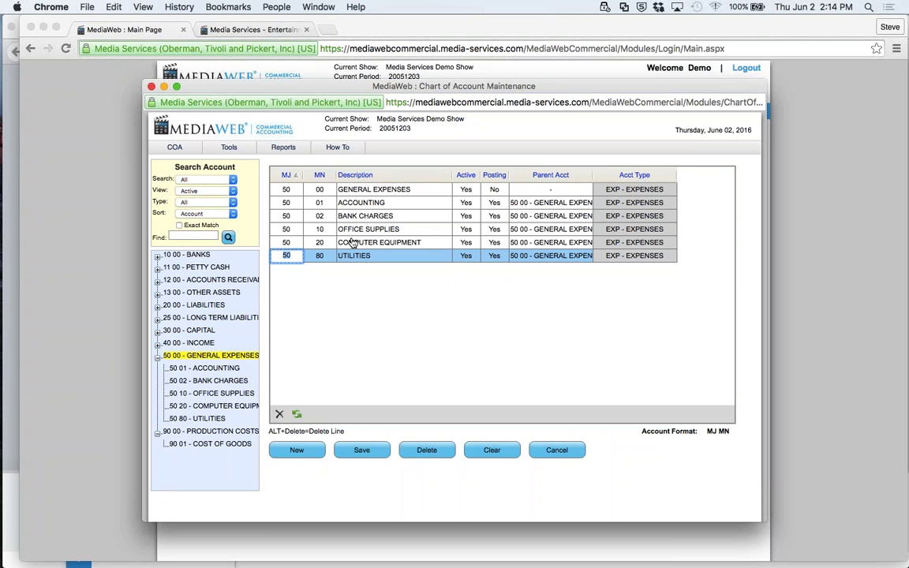
{"action": "left_click", "coordinate": [564, 451]}
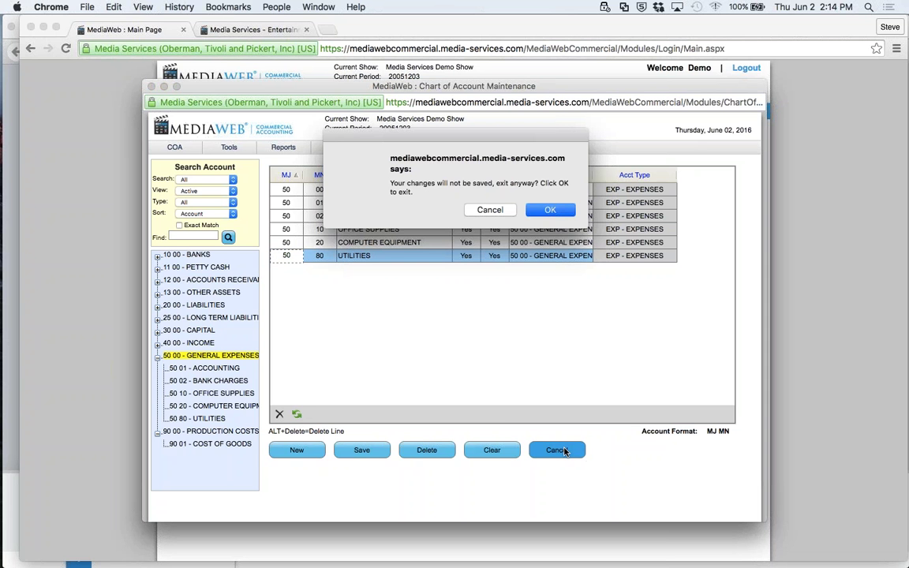
{"action": "left_click", "coordinate": [550, 209]}
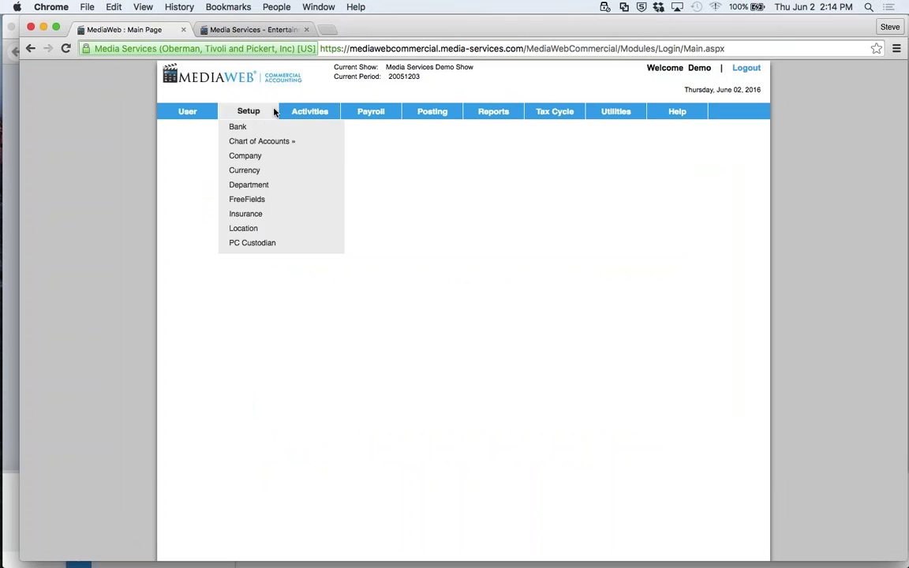
- Open the Currency setup, view a blank new currency form for Media Services Demo Show, and exit without saving
{"action": "mouse_move", "coordinate": [313, 115]}
{"action": "mouse_move", "coordinate": [247, 118]}
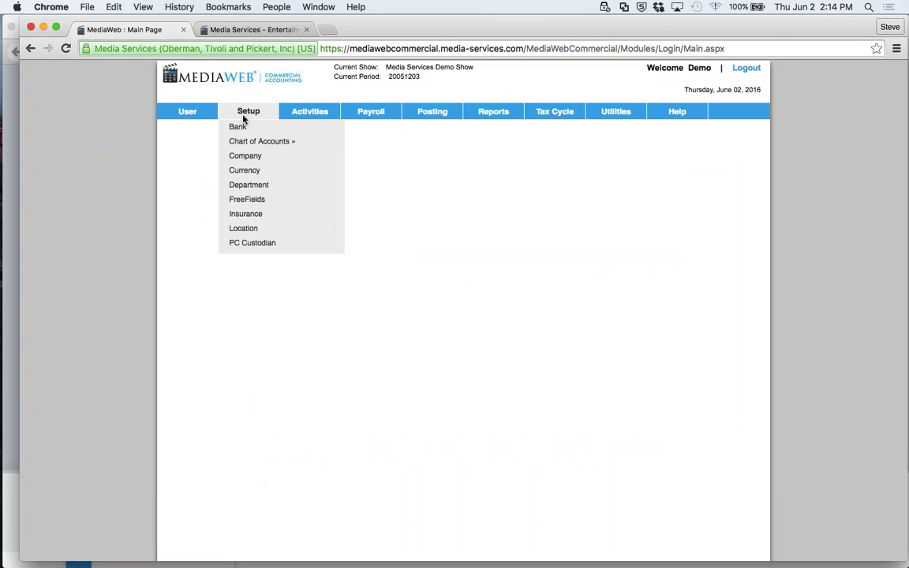
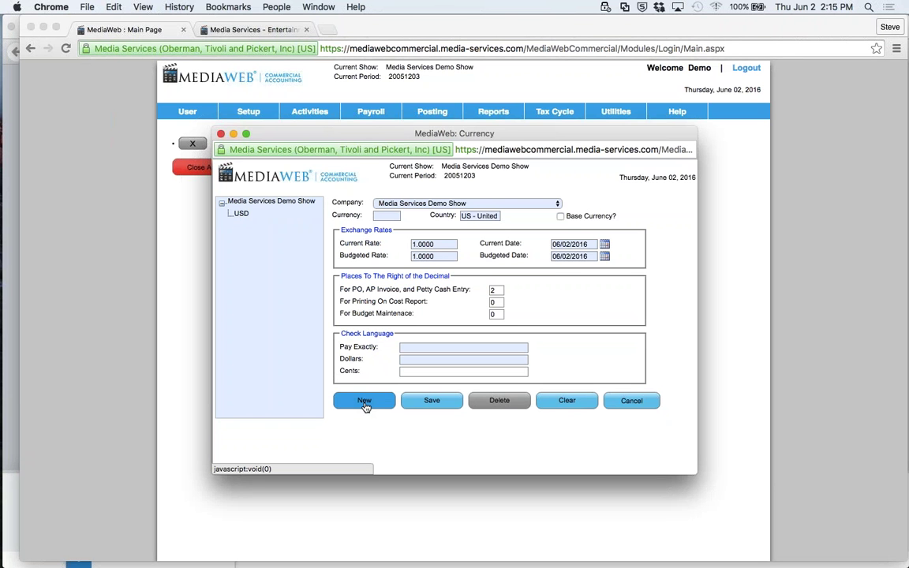
{"action": "left_click", "coordinate": [364, 403]}
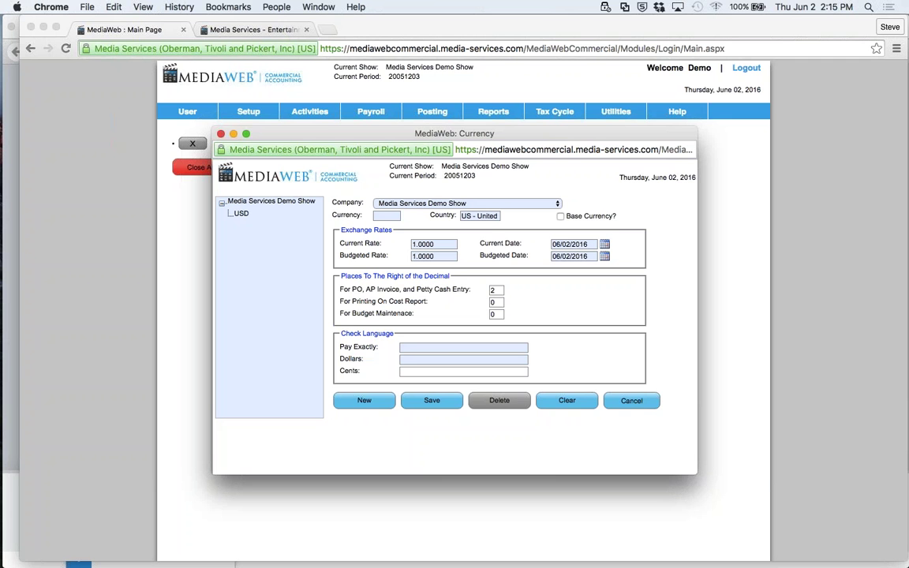
{"action": "left_click", "coordinate": [632, 401]}
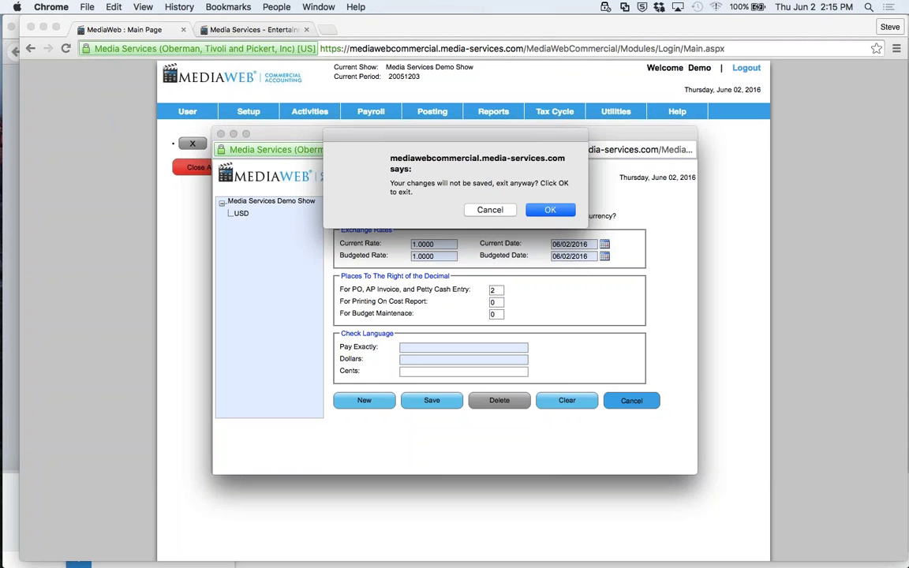
{"action": "left_click", "coordinate": [545, 210]}
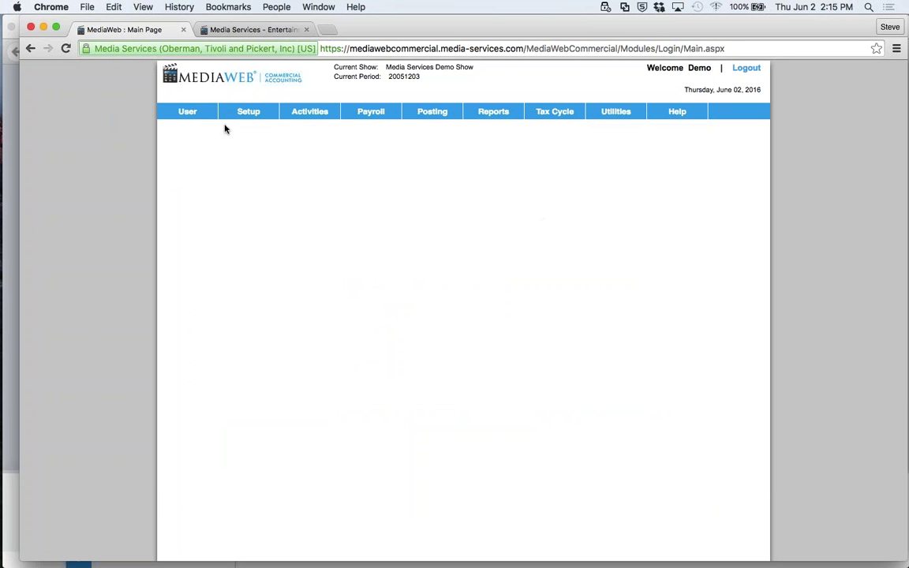
- Open Department Setup to view the department code and description entry grid, and exit without saving
{"action": "mouse_move", "coordinate": [234, 116]}
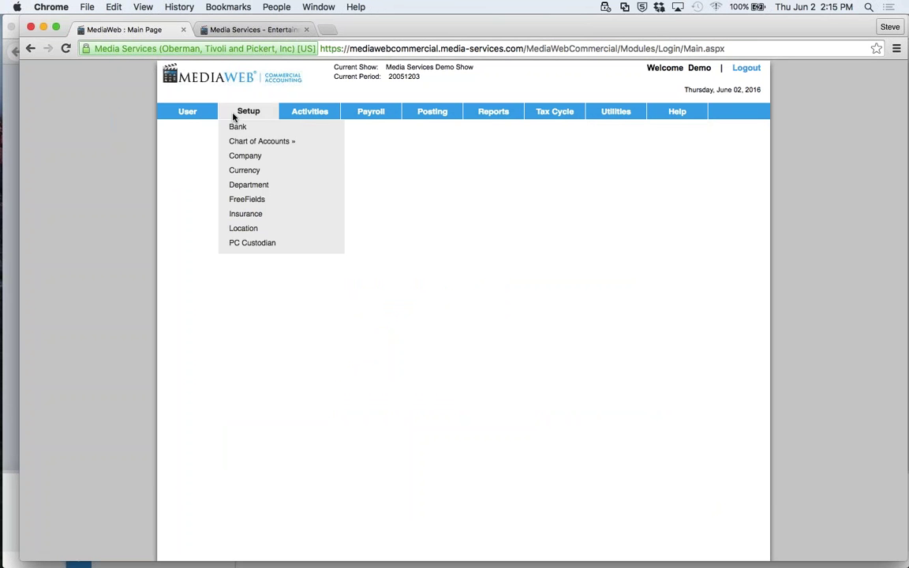
{"action": "left_click", "coordinate": [246, 189]}
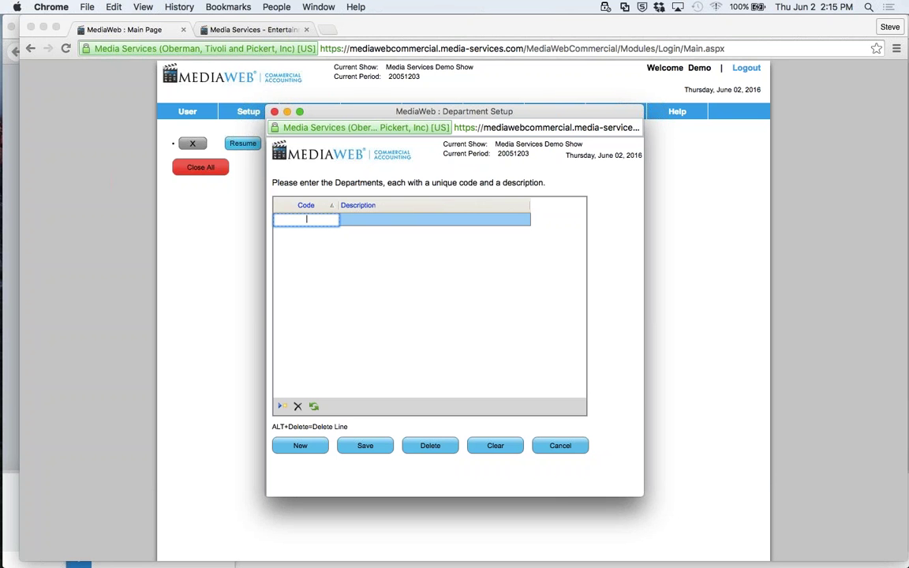
{"action": "left_click", "coordinate": [560, 446]}
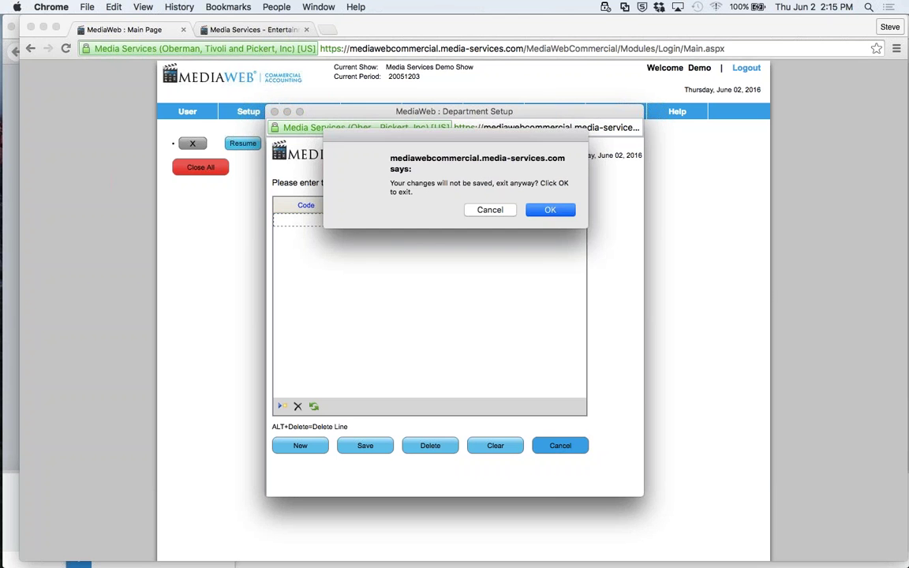
{"action": "left_click", "coordinate": [550, 210]}
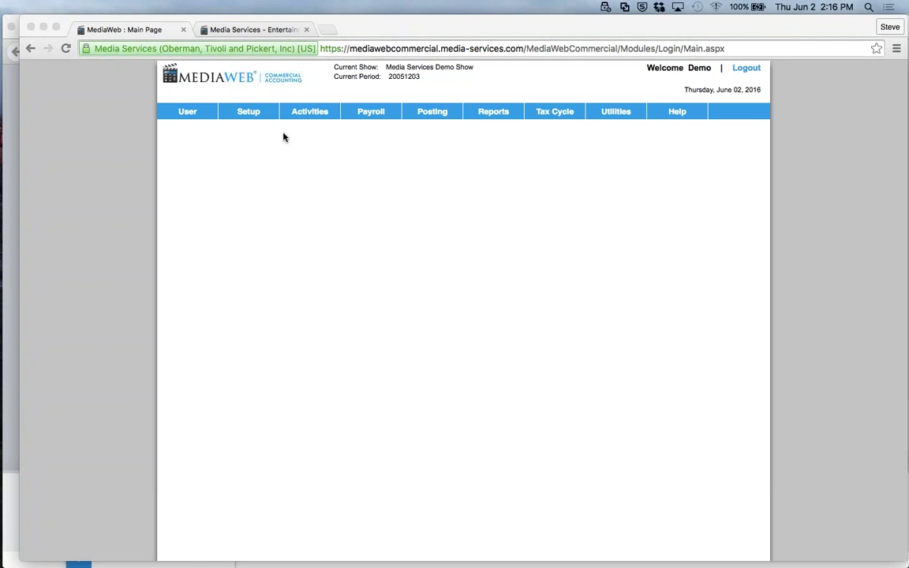
- In FreeField Setup, add code G with the description Georgia to FreeField 1, save it and close the setup
{"action": "left_click", "coordinate": [251, 119]}
{"action": "mouse_move", "coordinate": [249, 117]}
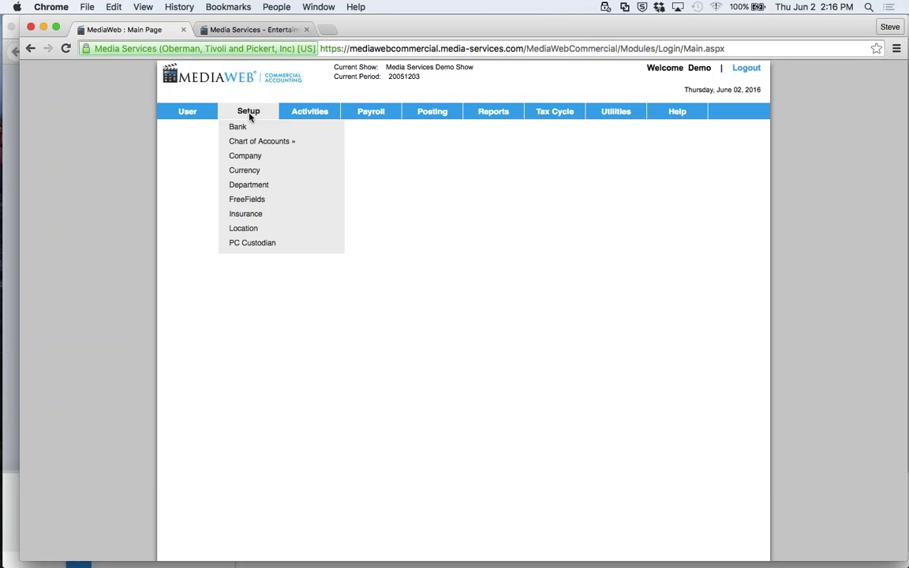
{"action": "left_click", "coordinate": [258, 202]}
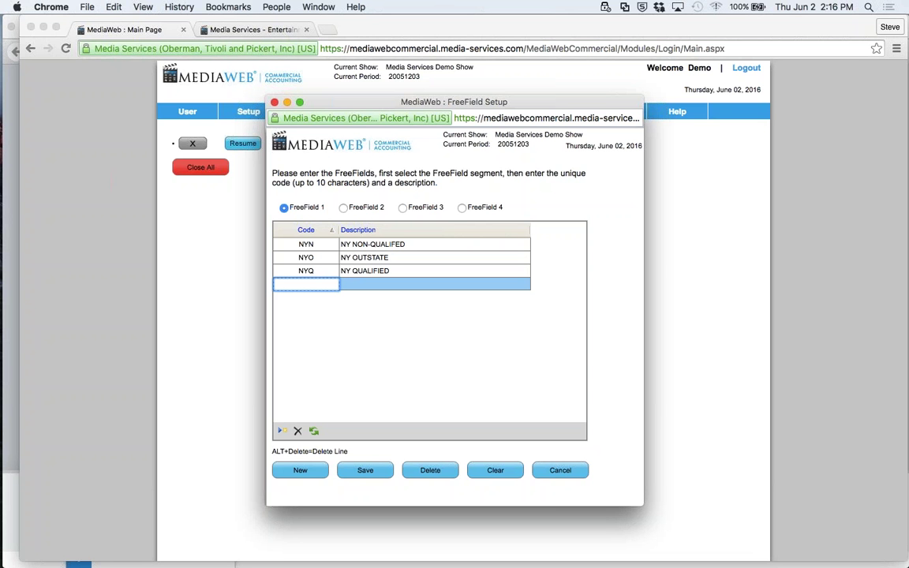
{"action": "type", "text": "D"}
{"action": "key", "text": "BackSpace"}
{"action": "type", "text": "G"}
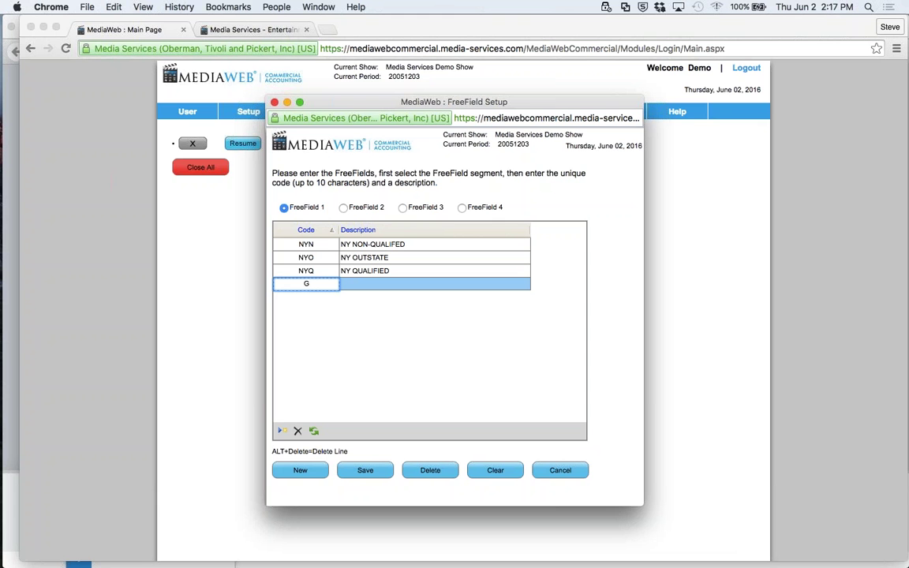
{"action": "left_click", "coordinate": [435, 283]}
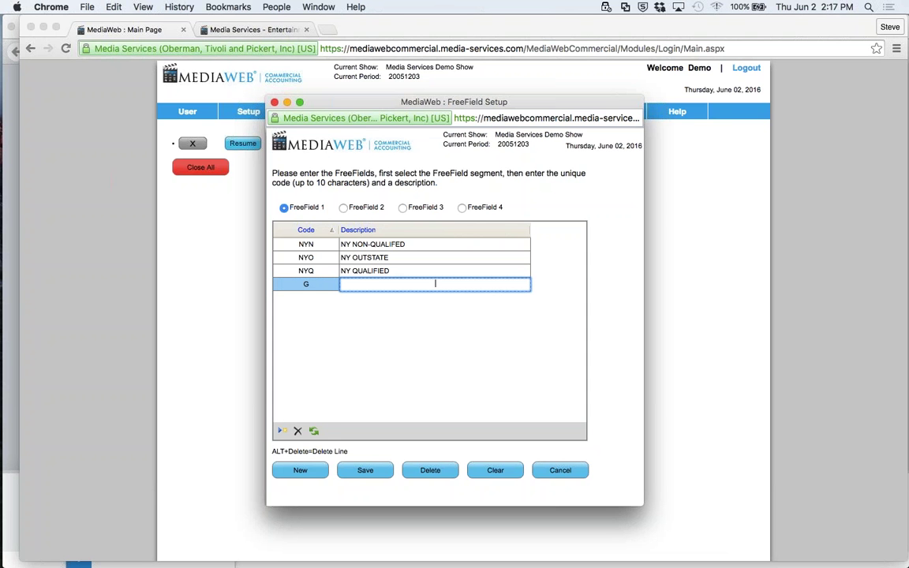
{"action": "type", "text": "Georgia"}
{"action": "left_click", "coordinate": [364, 472]}
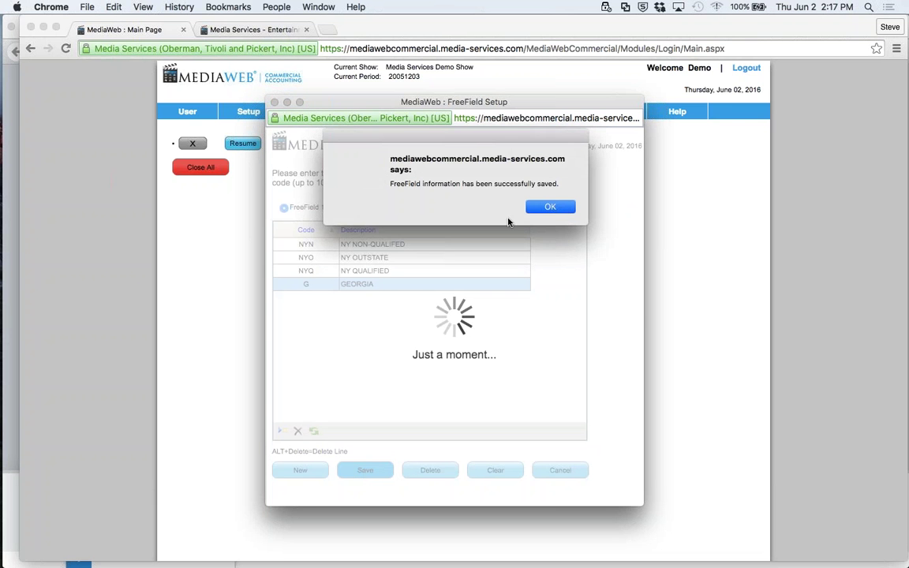
{"action": "left_click", "coordinate": [532, 210]}
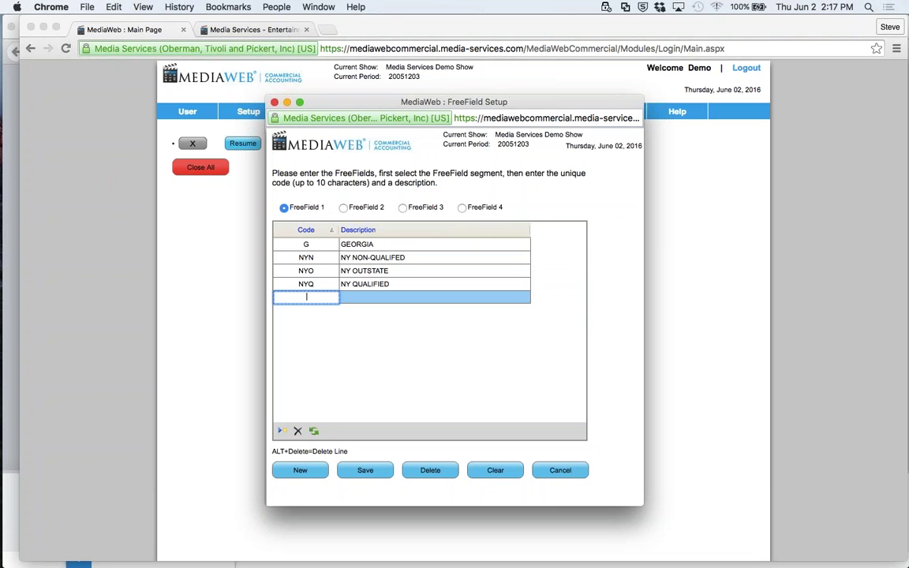
{"action": "left_click", "coordinate": [565, 470]}
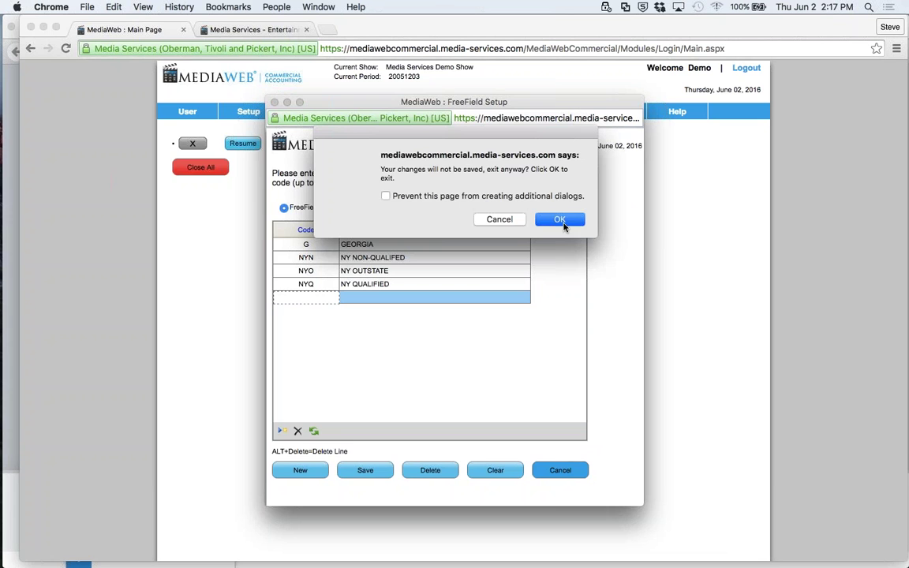
{"action": "left_click", "coordinate": [559, 220]}
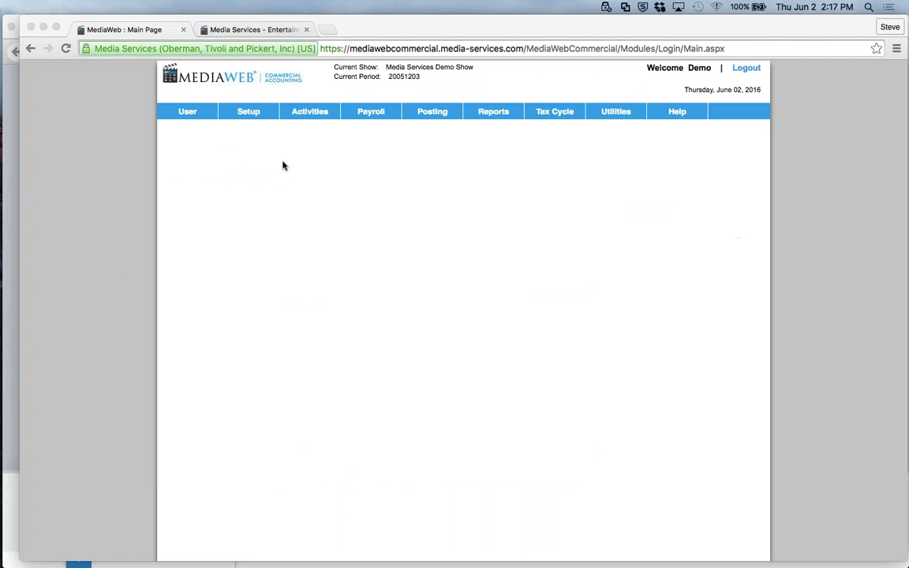
- Try to open the Location Setup module and dismiss the resulting notice
{"action": "left_click", "coordinate": [252, 114]}
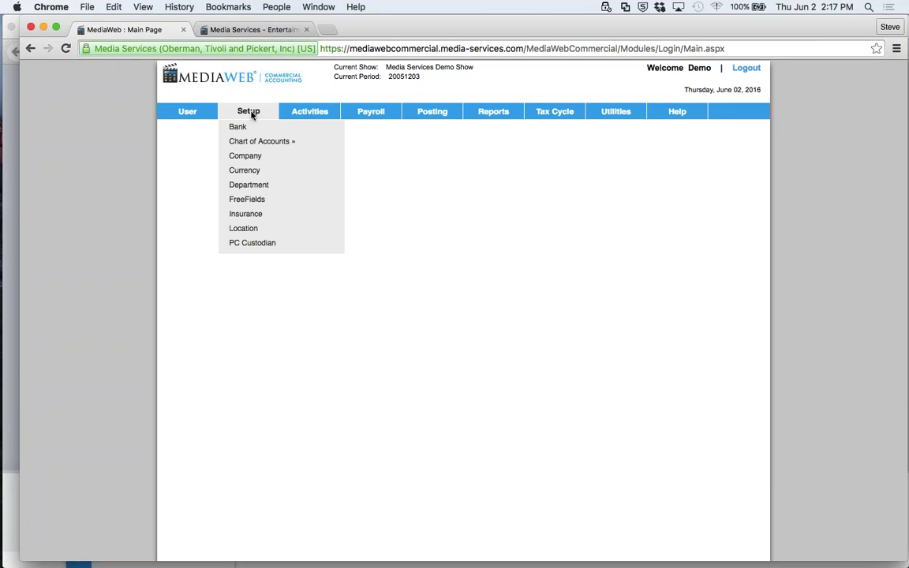
{"action": "left_click", "coordinate": [253, 231]}
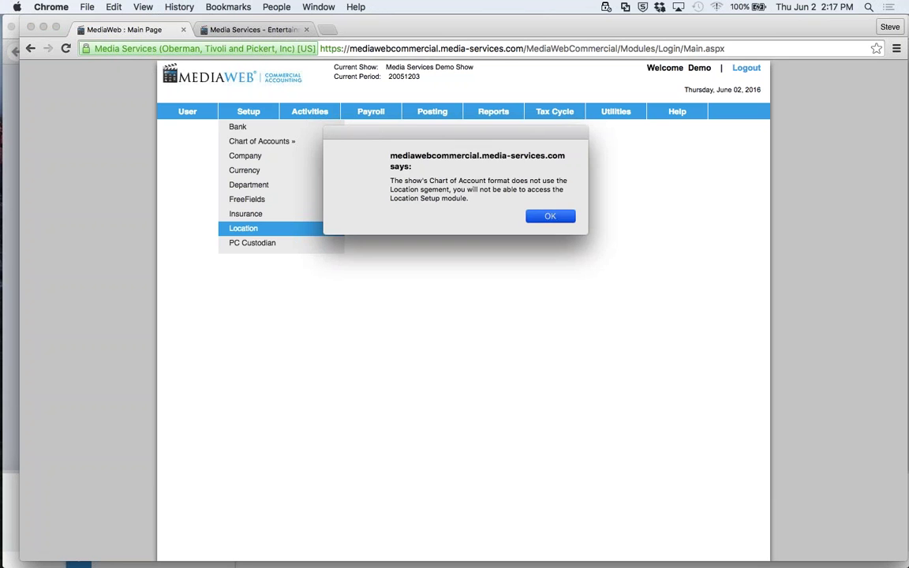
{"action": "key", "text": "Return"}
- Open petty cash custodian PC1 in PC Custodian setup and assign the individual listed directly below American Express as its PC vendor
{"action": "mouse_move", "coordinate": [231, 110]}
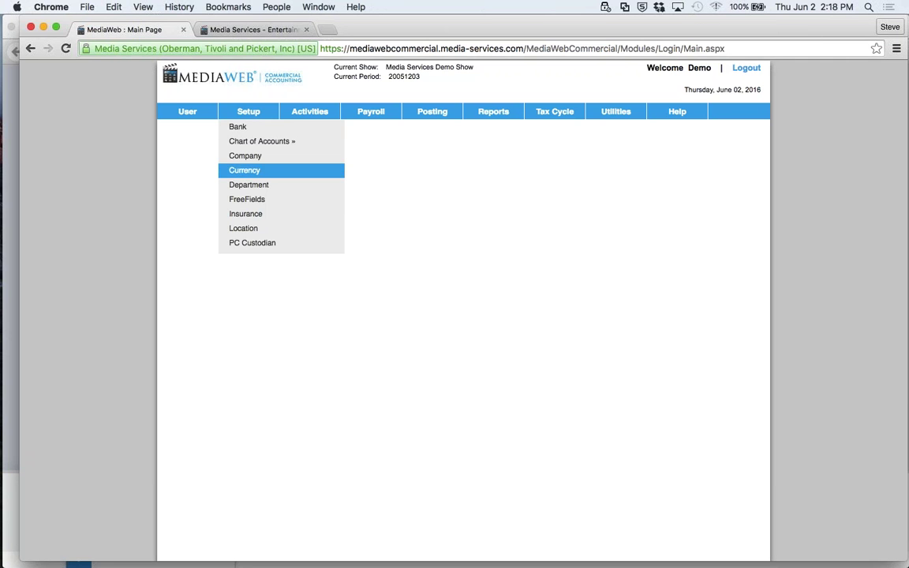
{"action": "left_click", "coordinate": [255, 244]}
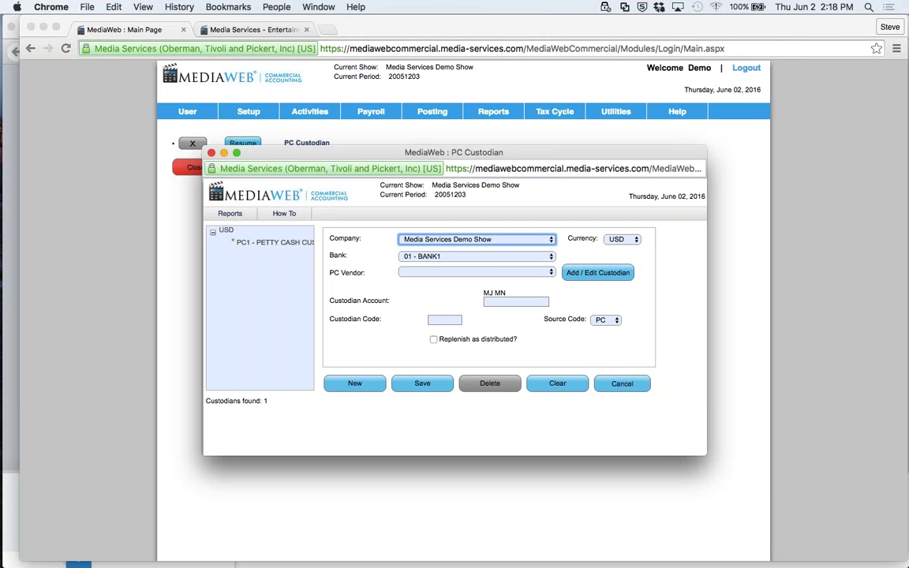
{"action": "left_click", "coordinate": [267, 245]}
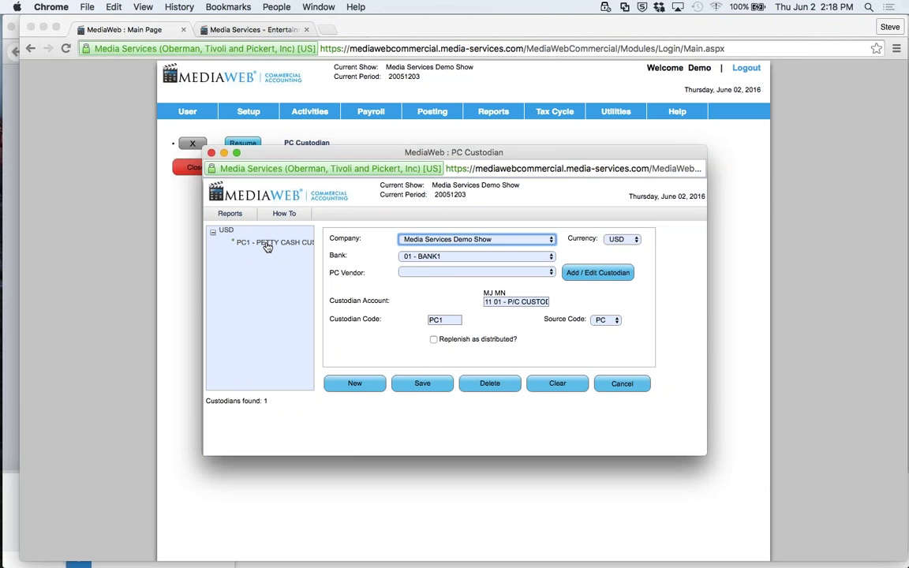
{"action": "left_click", "coordinate": [521, 272]}
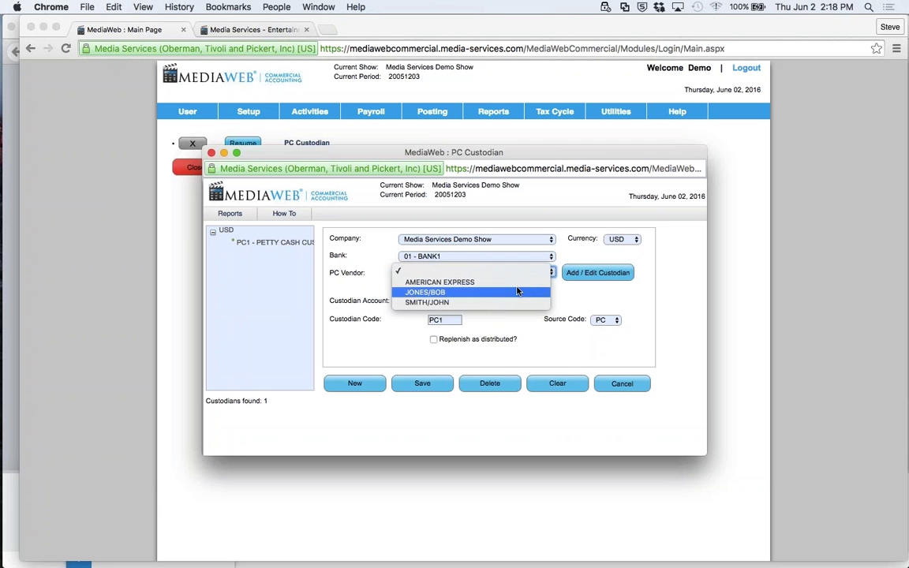
{"action": "left_click", "coordinate": [518, 292]}
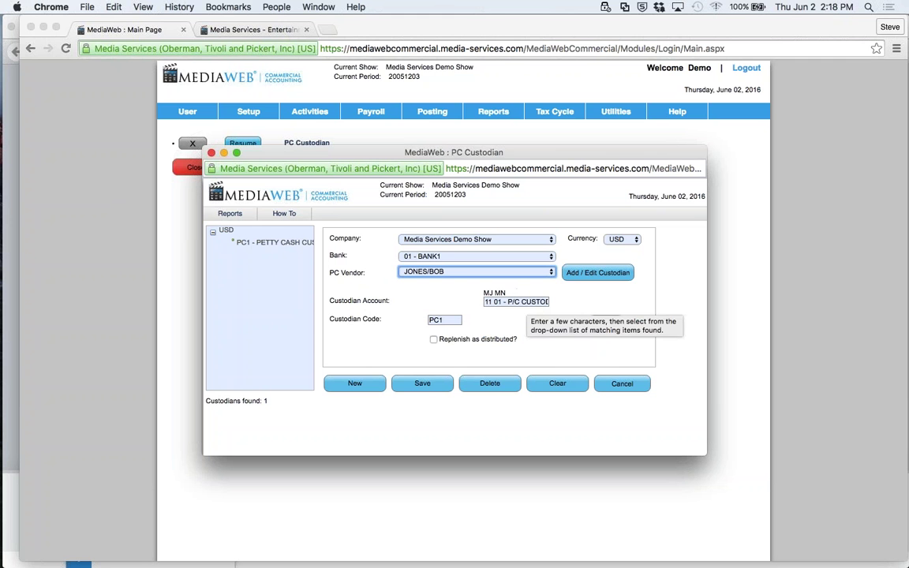
- Save the PC1 custodian record with its newly assigned vendor and exit PC Custodian setup
{"action": "left_click", "coordinate": [423, 386]}
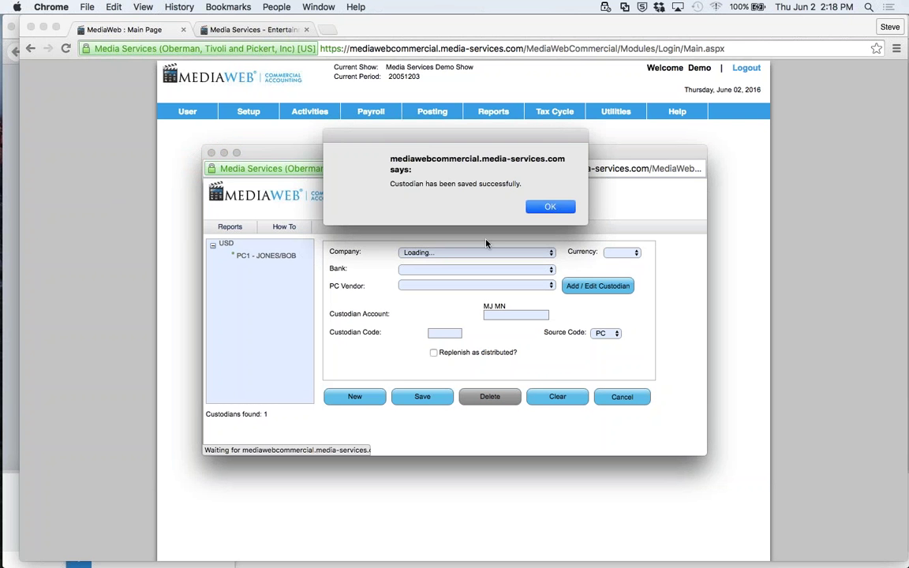
{"action": "left_click", "coordinate": [551, 207]}
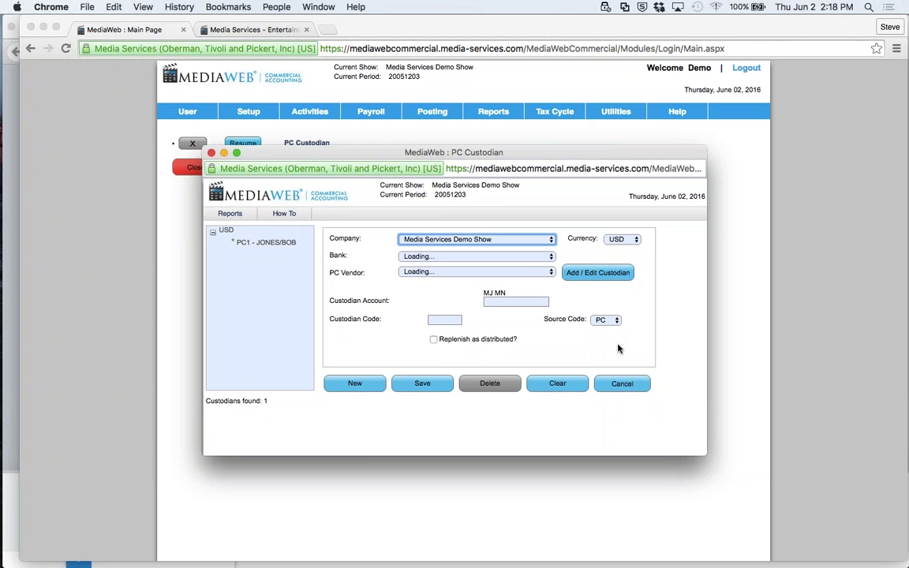
{"action": "left_click", "coordinate": [621, 384]}
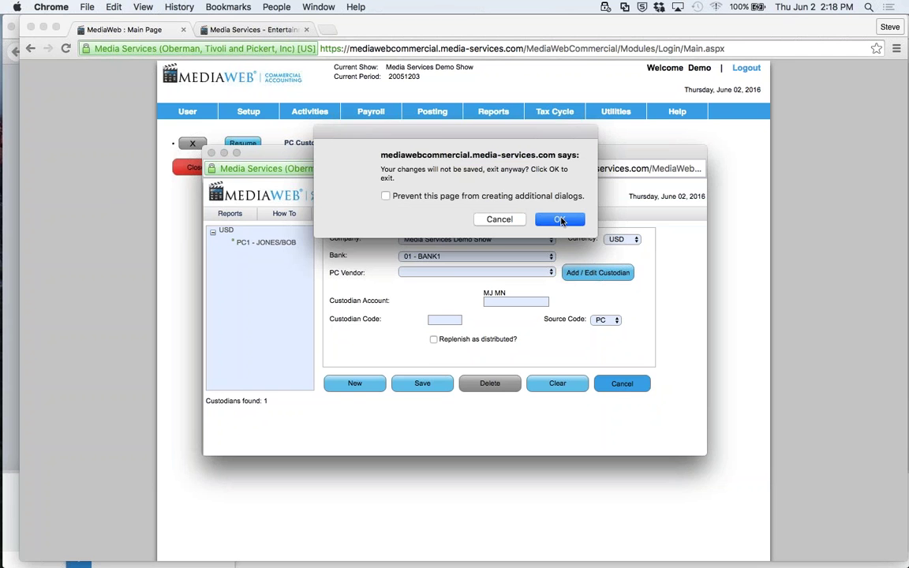
{"action": "left_click", "coordinate": [562, 218]}
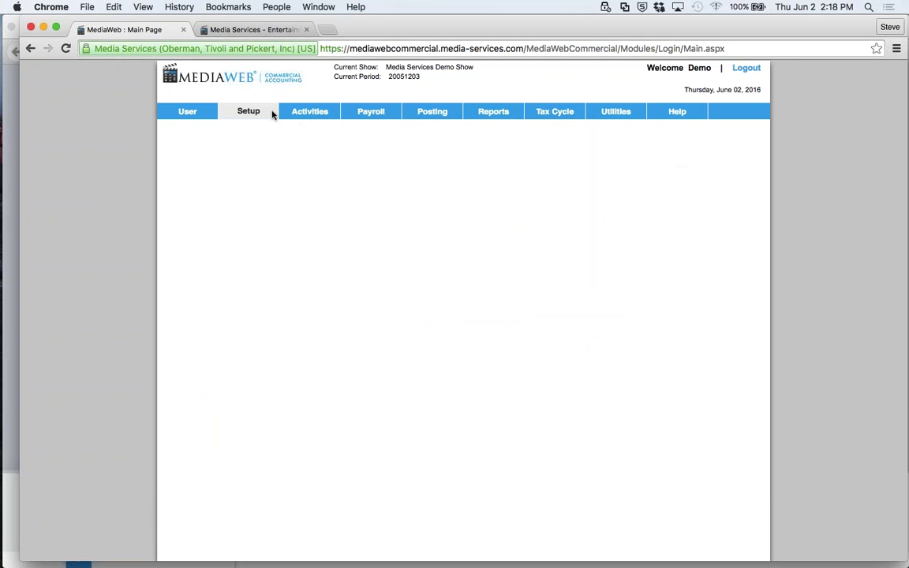
- Open the American Express activity and load the AMGold 120415-01 statement under the first listed card
{"action": "mouse_move", "coordinate": [273, 114]}
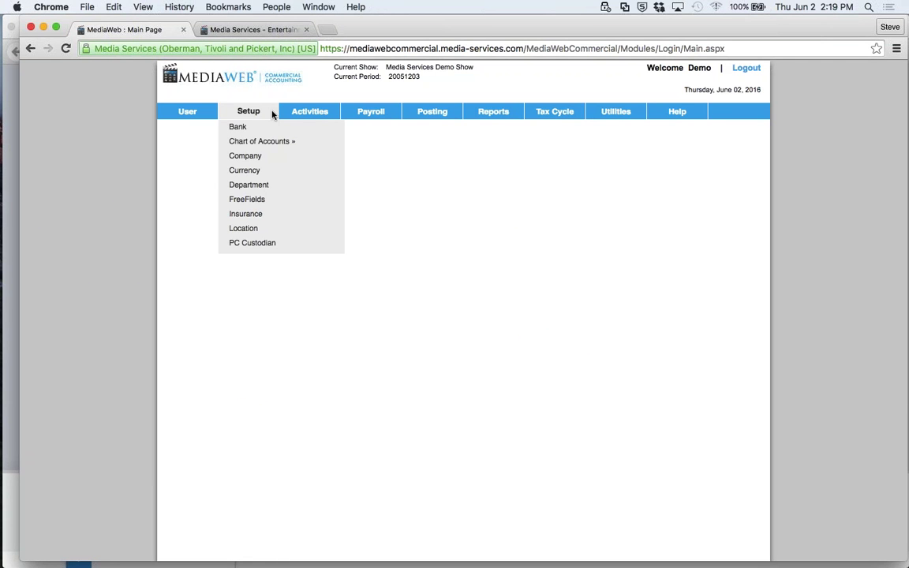
{"action": "mouse_move", "coordinate": [300, 113]}
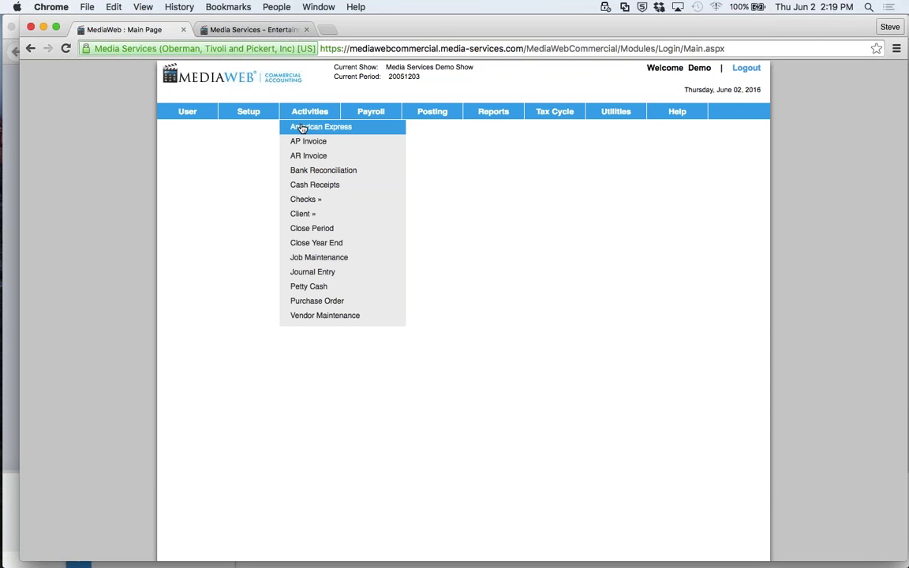
{"action": "left_click", "coordinate": [302, 129]}
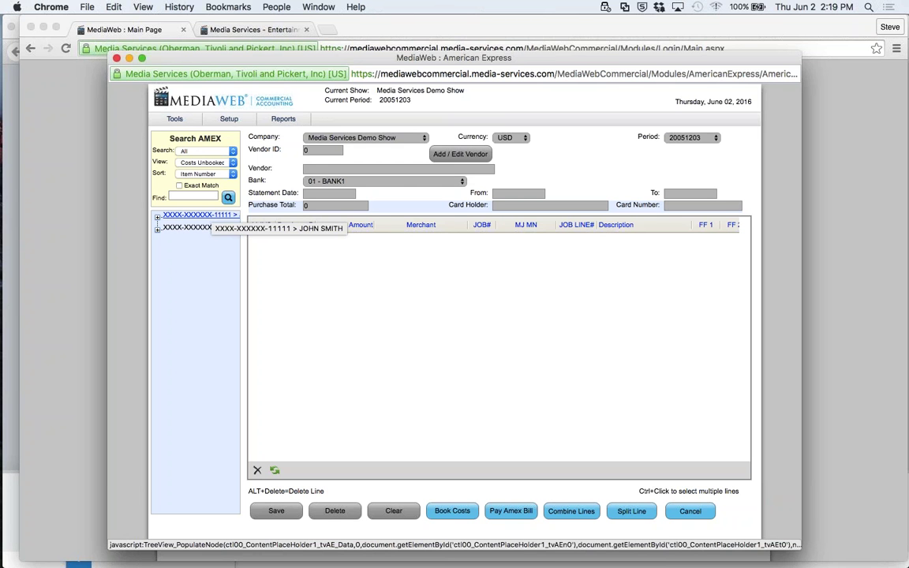
{"action": "left_click", "coordinate": [211, 219]}
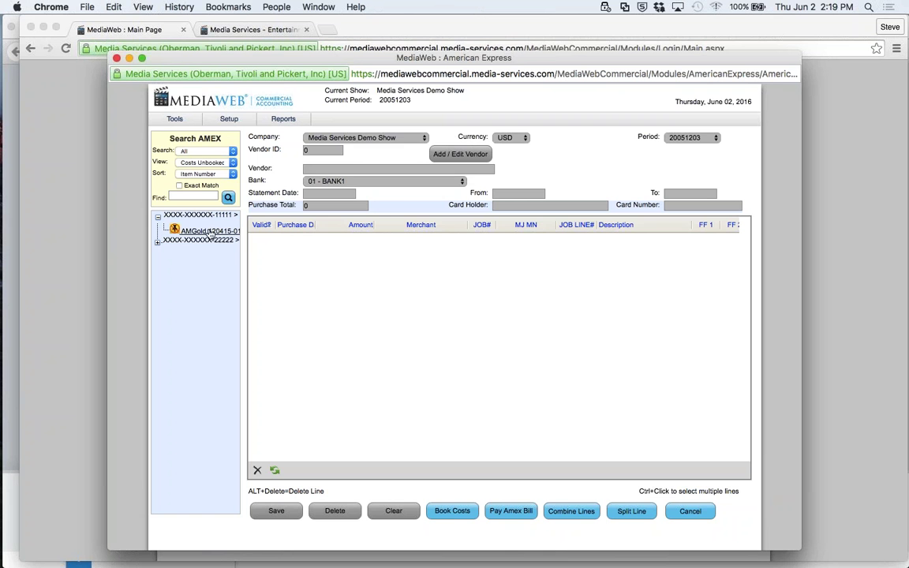
{"action": "left_click", "coordinate": [210, 232]}
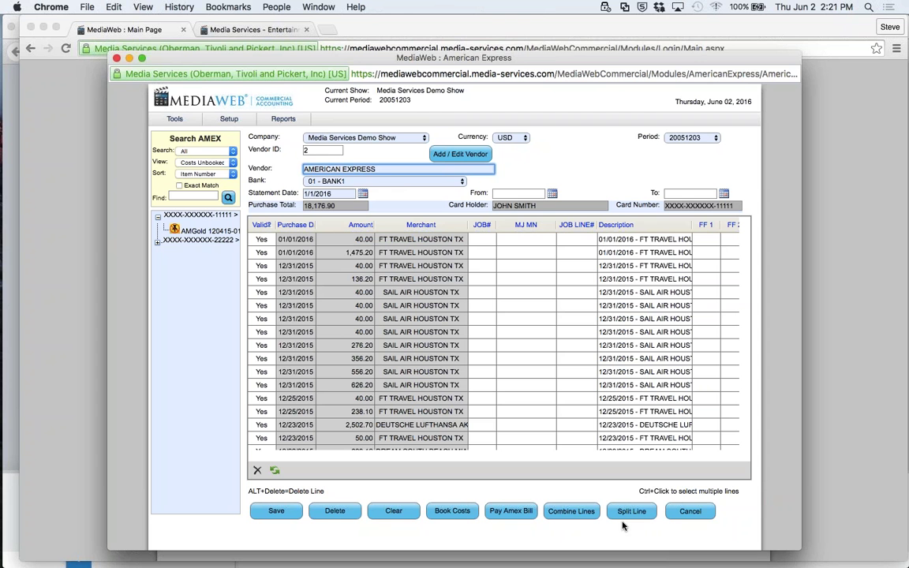
- Look through the American Express module's setup, tools and reports options, and exit without saving
{"action": "mouse_move", "coordinate": [218, 122]}
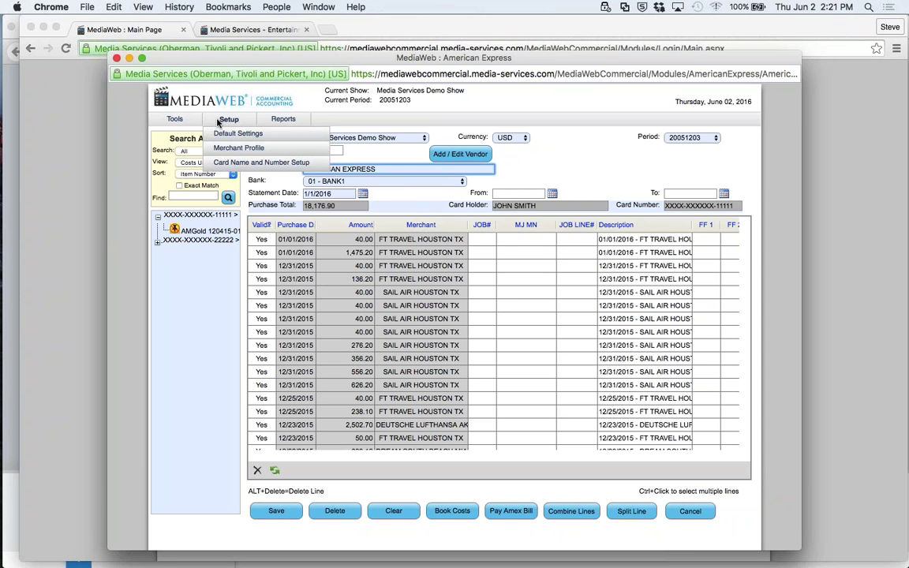
{"action": "mouse_move", "coordinate": [175, 120]}
{"action": "mouse_move", "coordinate": [263, 121]}
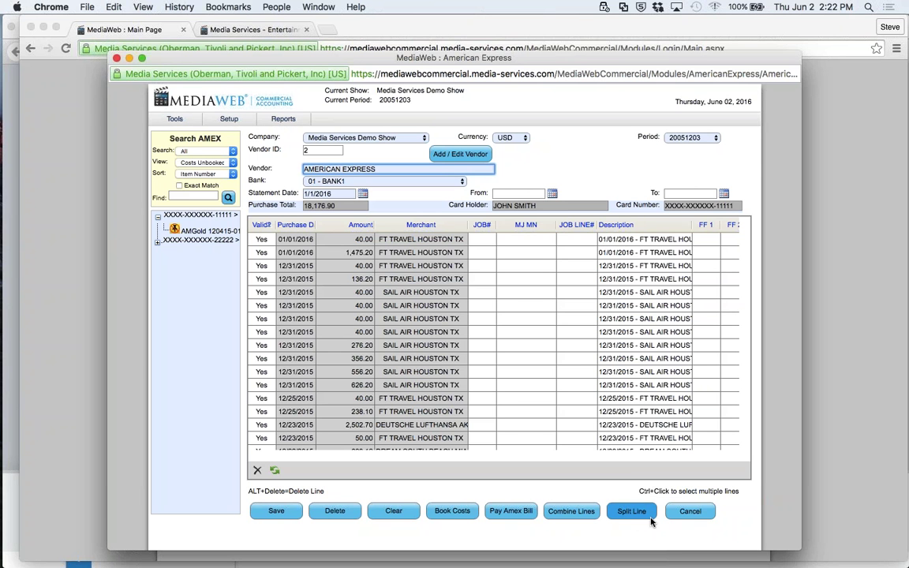
{"action": "left_click", "coordinate": [691, 513]}
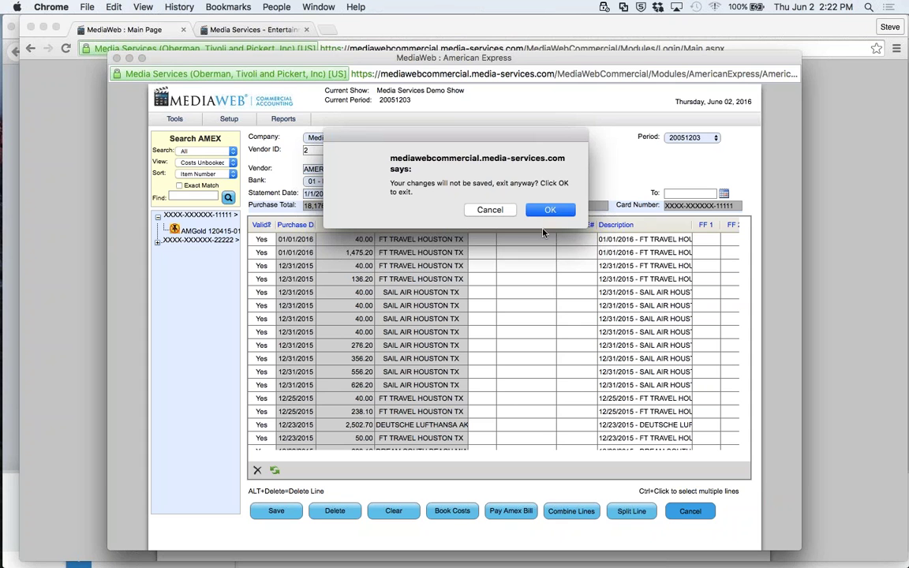
{"action": "left_click", "coordinate": [549, 210]}
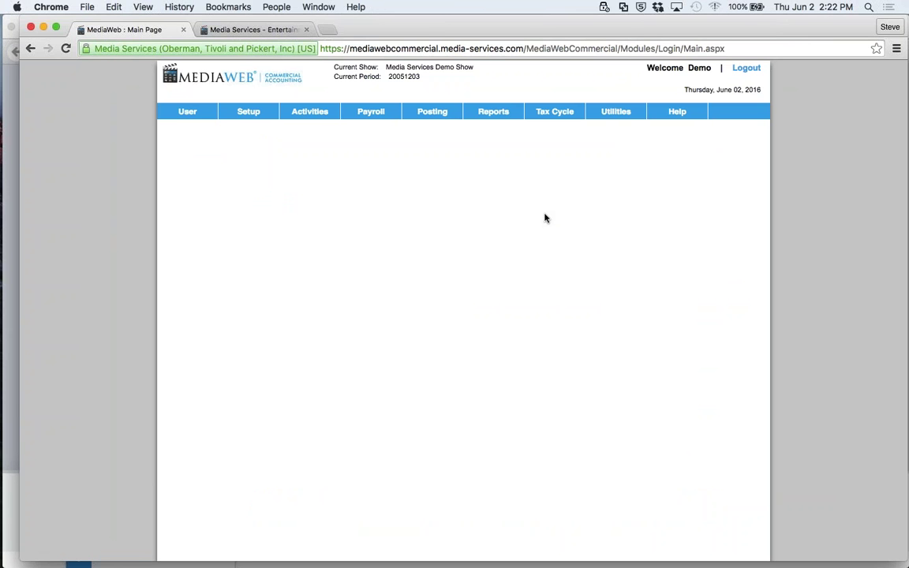
- Open the AP Invoice activity for entering accounts payable invoices
{"action": "left_click", "coordinate": [266, 111]}
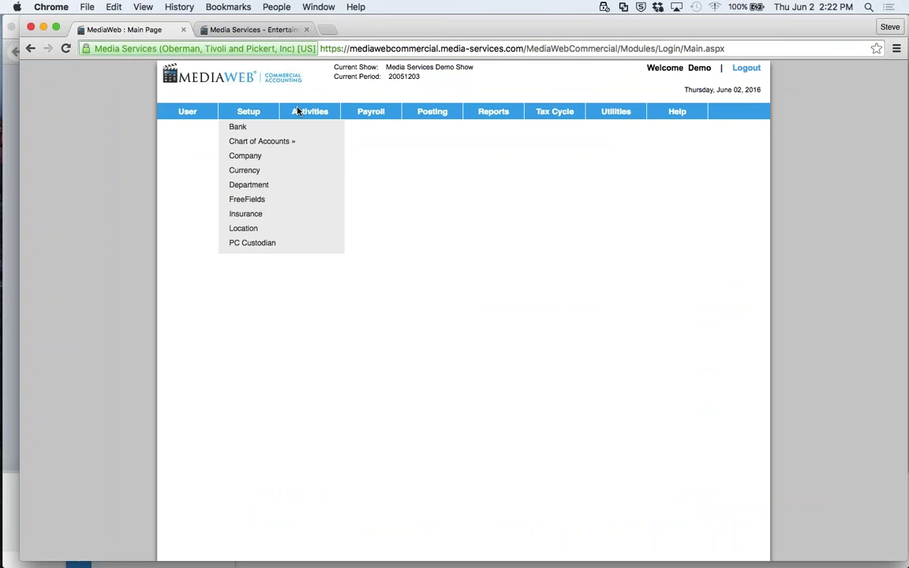
{"action": "mouse_move", "coordinate": [298, 111]}
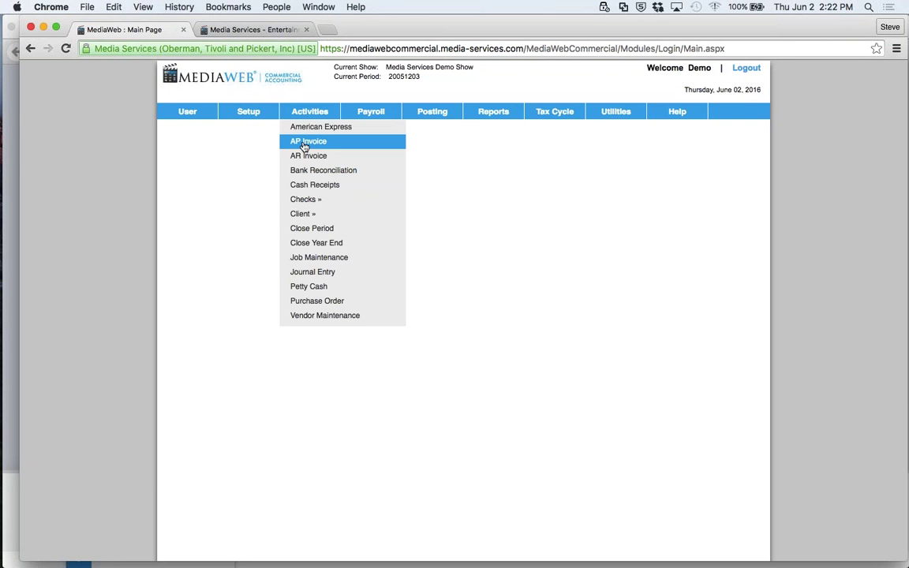
{"action": "left_click", "coordinate": [304, 143]}
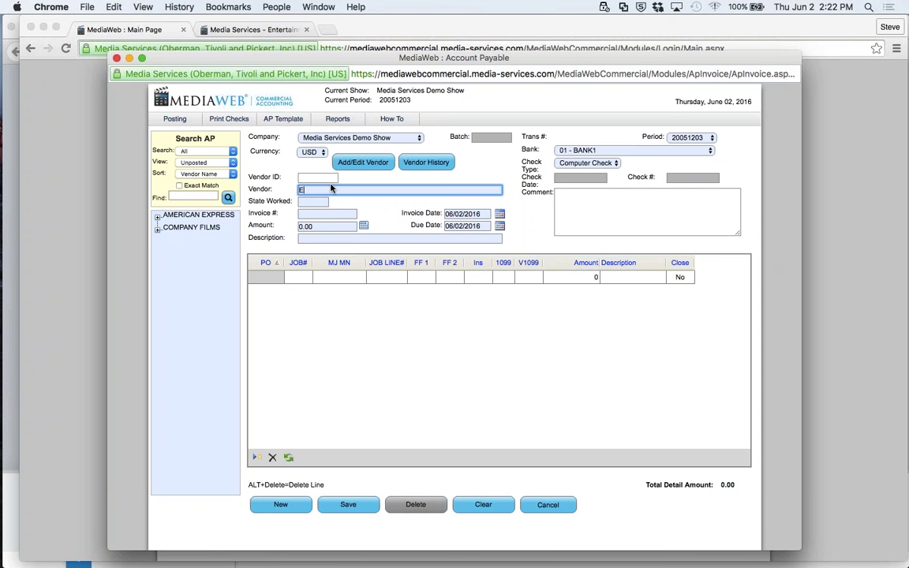
{"action": "type", "text": "En"}
{"action": "key", "text": "BackSpace"}
{"action": "key", "text": "BackSpace"}
{"action": "type", "text": "fe"}
{"action": "key", "text": "BackSpace"}
{"action": "key", "text": "BackSpace"}
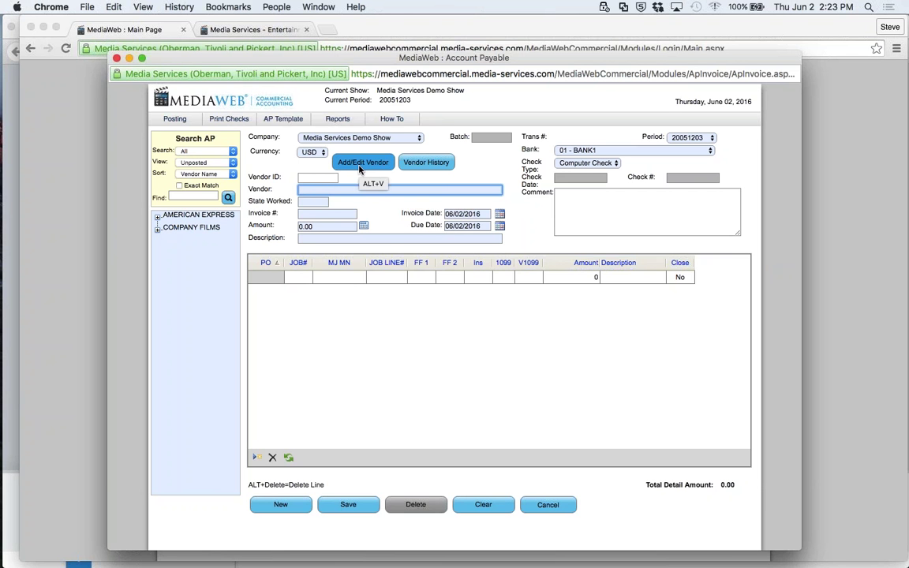
- Start a new vendor named ENTERPRISE CAR RENTAL from the AP invoice and try saving it with only the name entered
{"action": "left_click", "coordinate": [359, 166]}
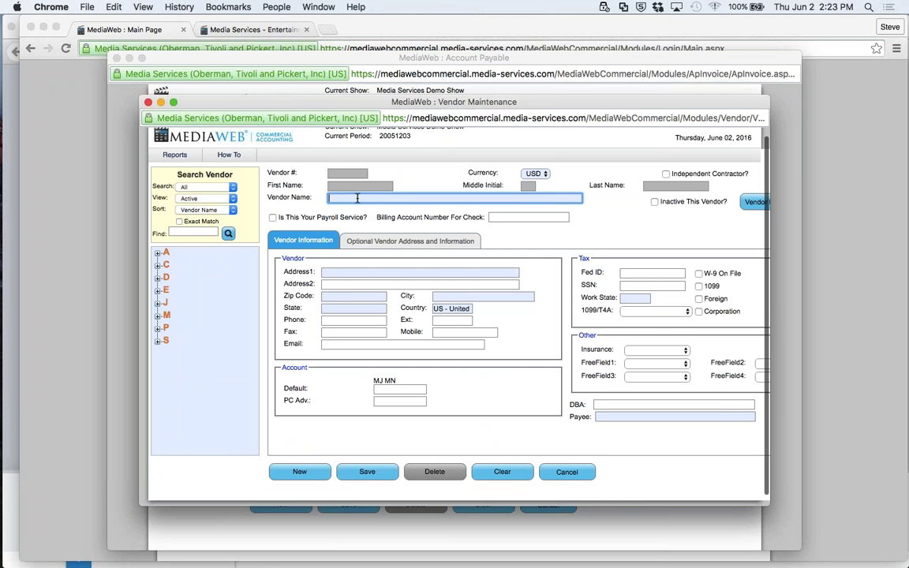
{"action": "type", "text": "ENTERPRISE CAR RENTAL"}
{"action": "left_click", "coordinate": [409, 243]}
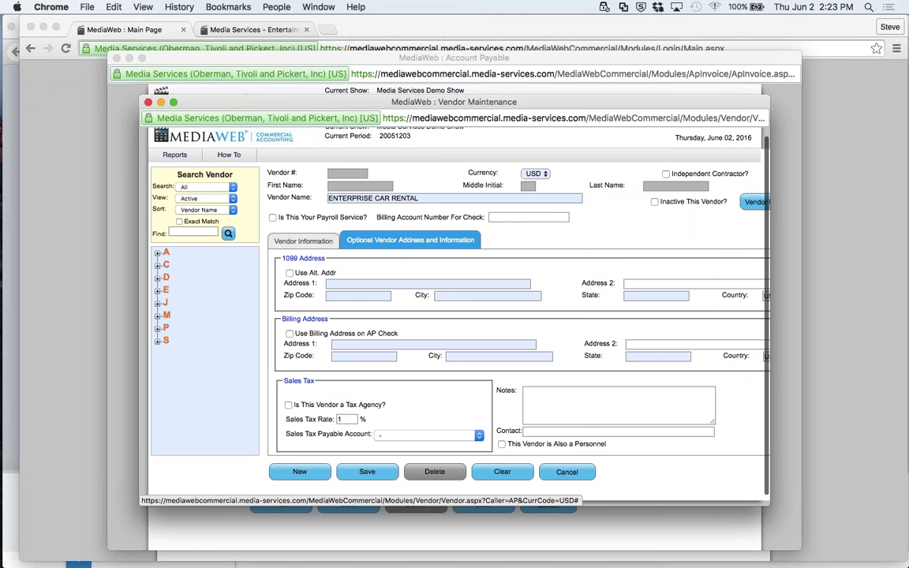
{"action": "left_click", "coordinate": [305, 242]}
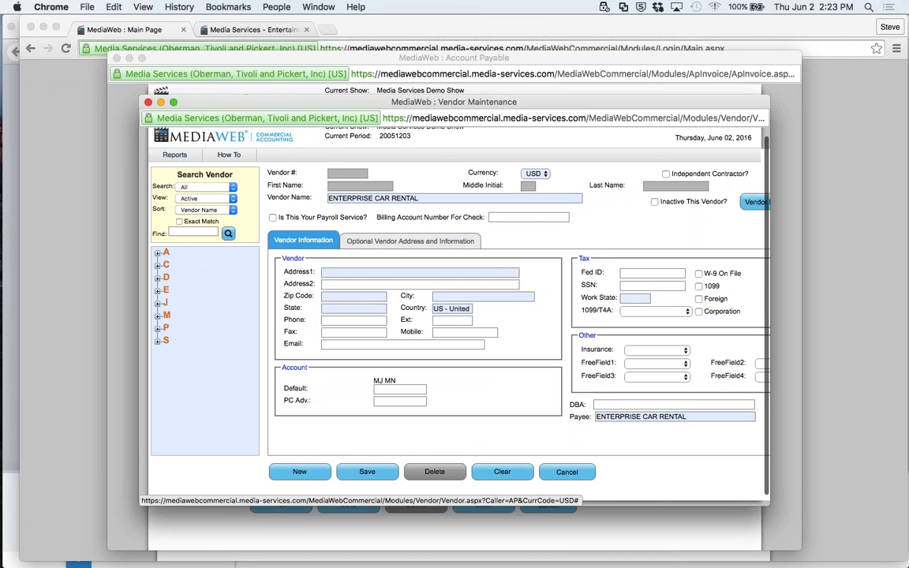
{"action": "left_click", "coordinate": [364, 473]}
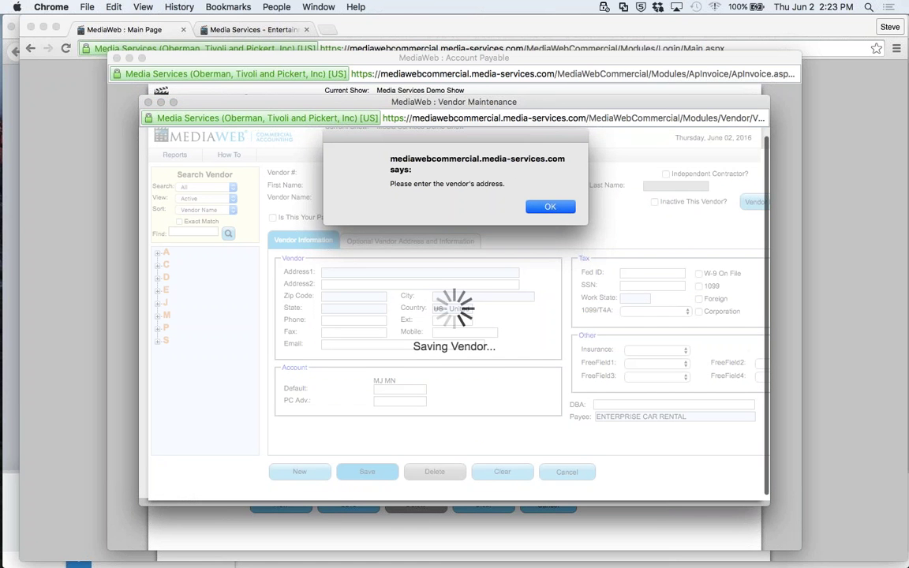
{"action": "left_click", "coordinate": [550, 209]}
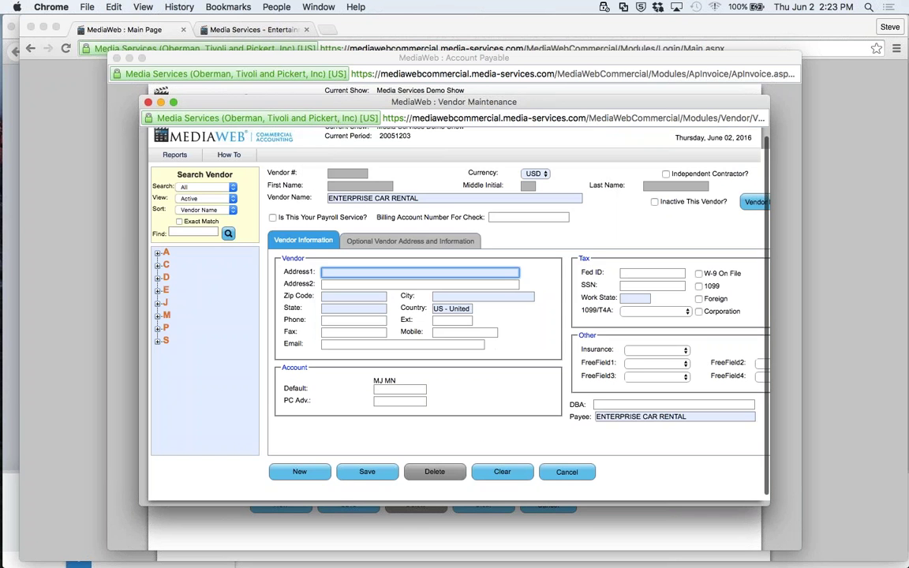
- Enter the new vendor's street address and ZIP code, and save the vendor for use on the invoice
{"action": "type", "text": "123"}
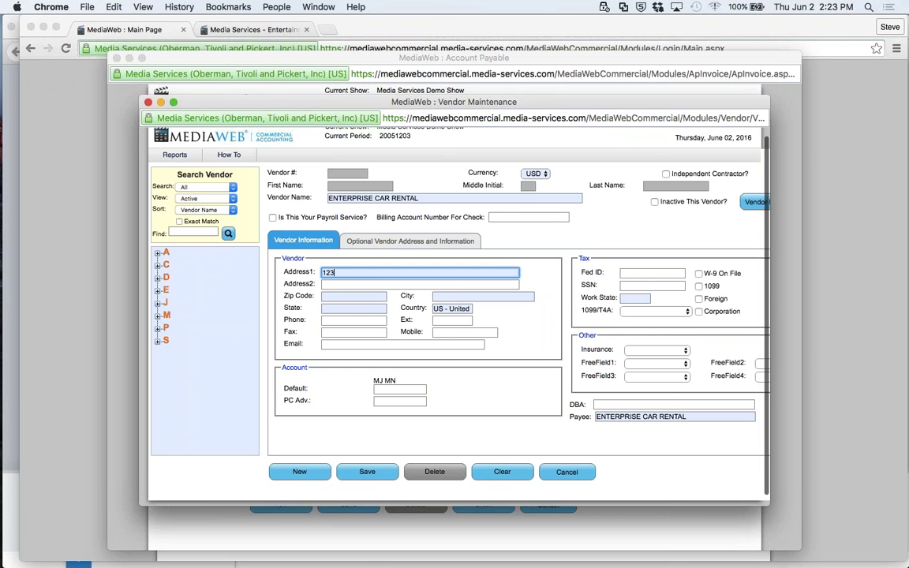
{"action": "type", "text": " MAIN ST"}
{"action": "key", "text": "Tab"}
{"action": "key", "text": "Tab"}
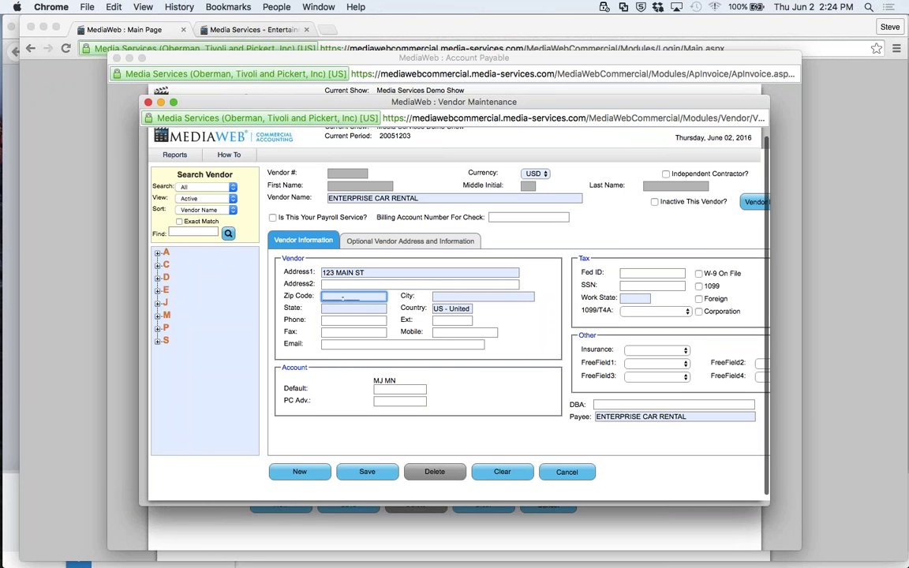
{"action": "type", "text": "10010-"}
{"action": "key", "text": "Tab"}
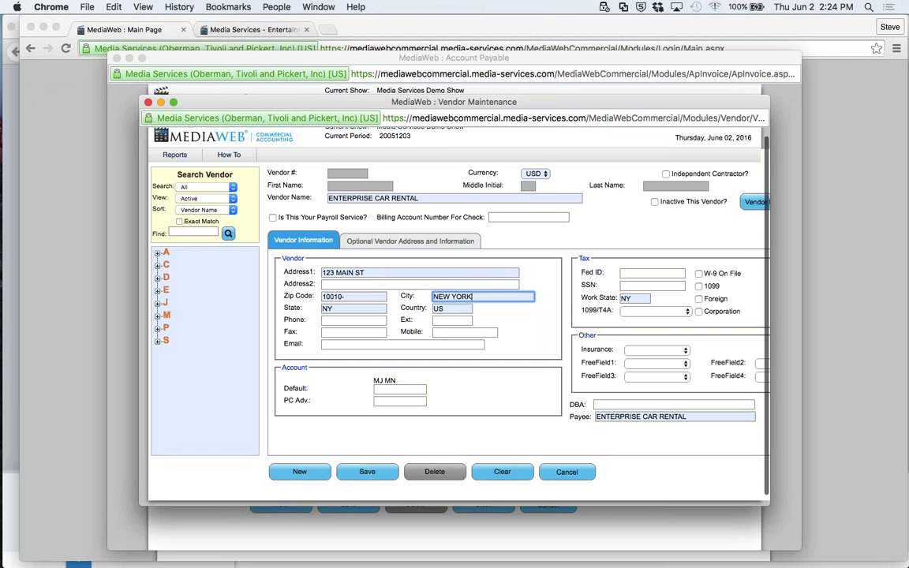
{"action": "key", "text": "Tab"}
{"action": "key", "text": "Tab"}
{"action": "key", "text": "Tab"}
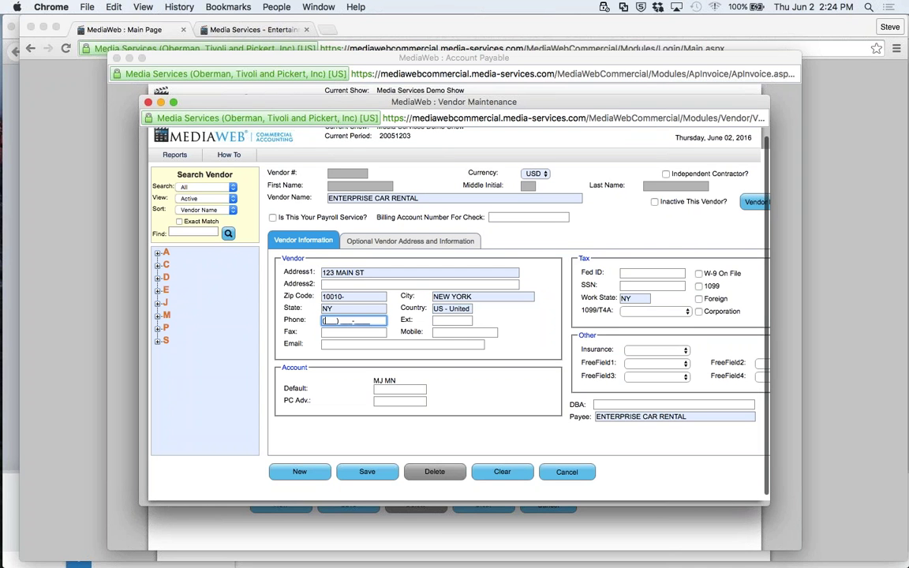
{"action": "left_click", "coordinate": [367, 471]}
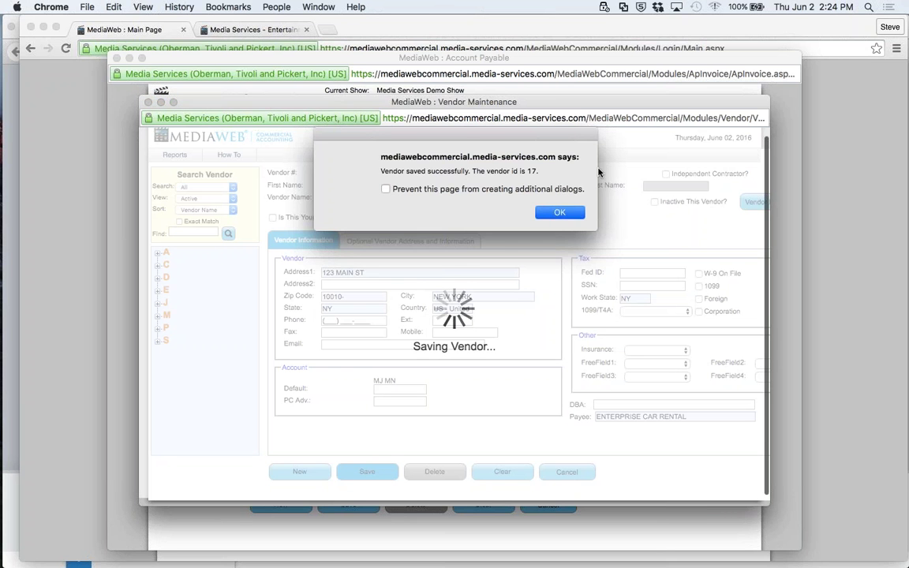
{"action": "left_click", "coordinate": [559, 214]}
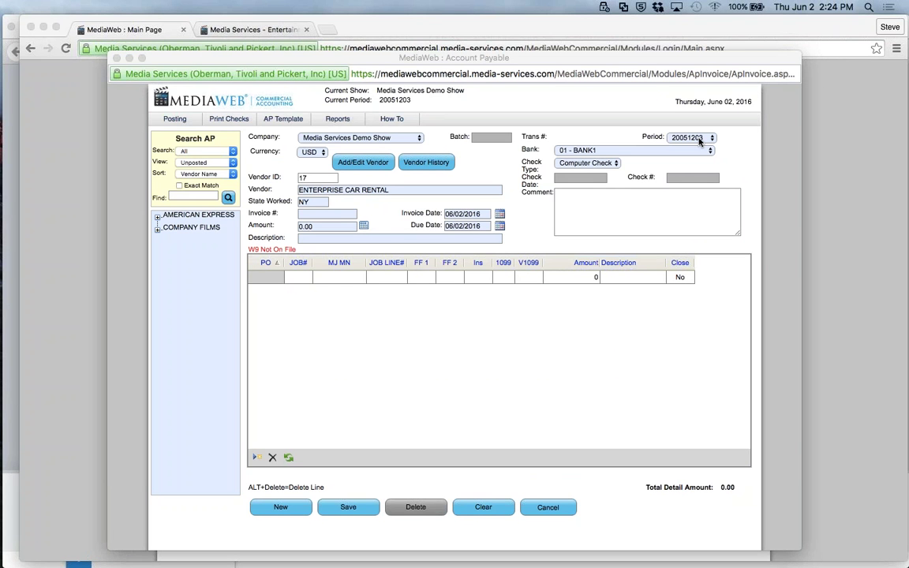
- Set the invoice's check type to Manual Check with check number 15664, and enter the comment lsadsdflkj
{"action": "left_click", "coordinate": [610, 163]}
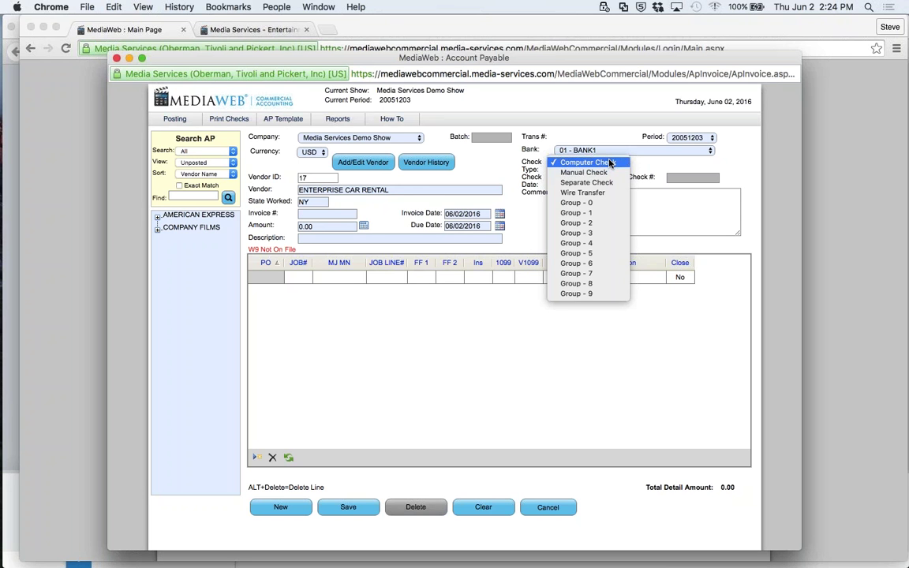
{"action": "left_click", "coordinate": [577, 172]}
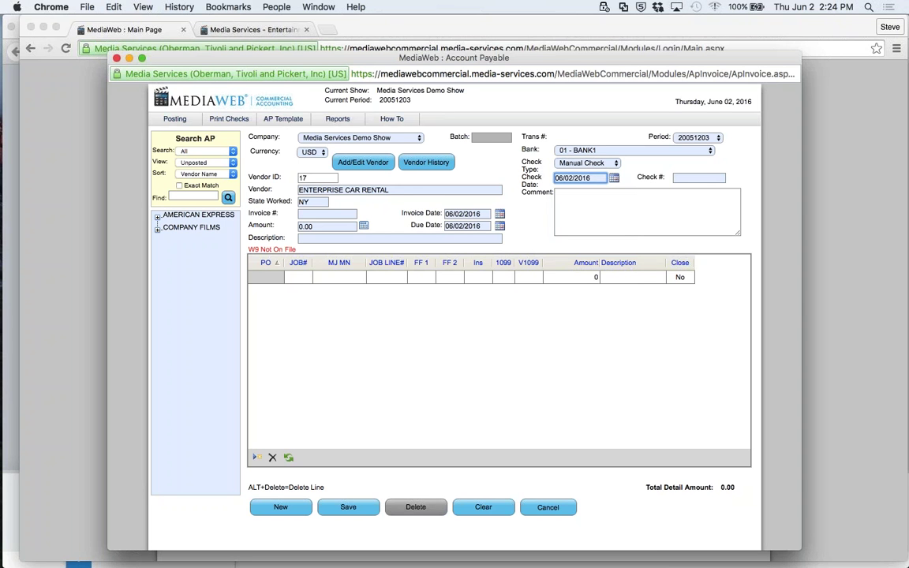
{"action": "left_click", "coordinate": [699, 177]}
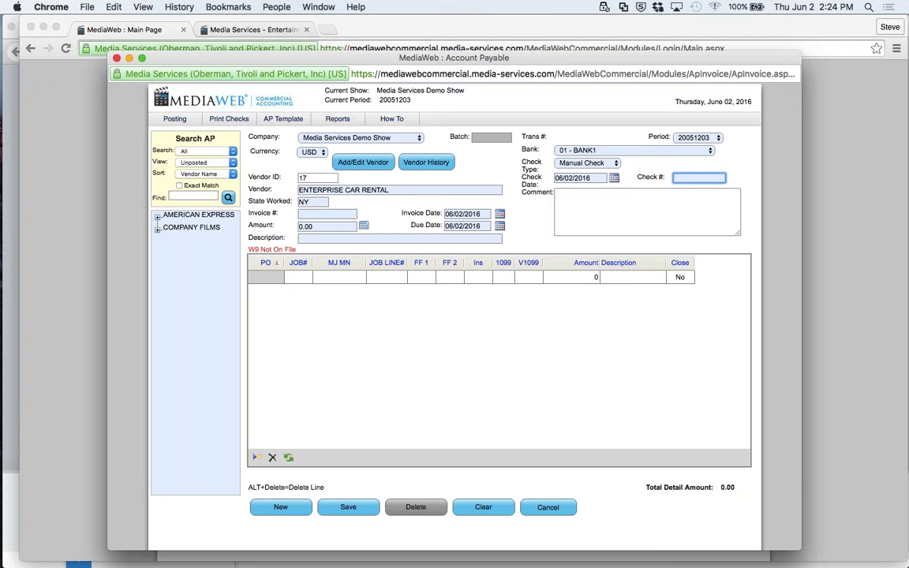
{"action": "type", "text": "15664"}
{"action": "left_click", "coordinate": [612, 210]}
{"action": "type", "text": "lsadsdflkj"}
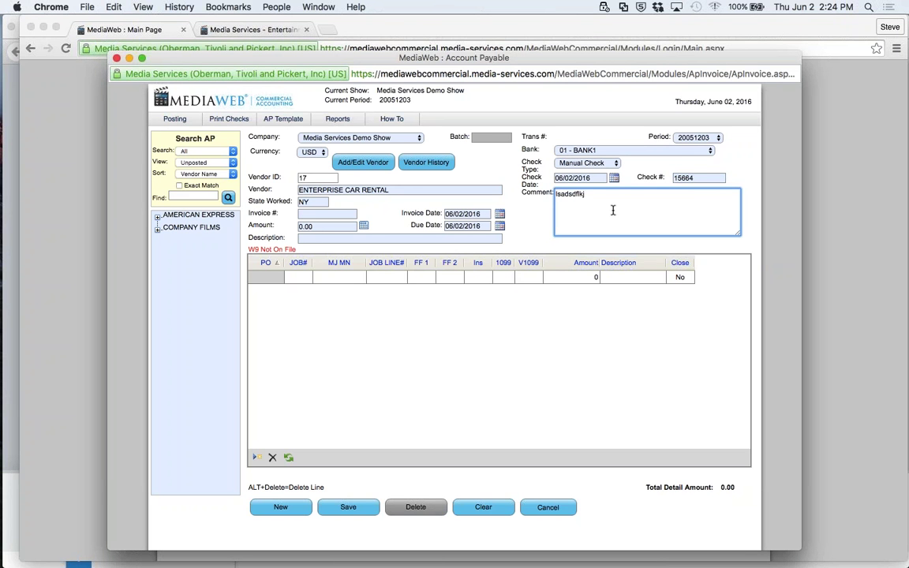
- Assign 100 - JOB 100 to the AP invoice's first detail line, leaving its account and job line blank
{"action": "key", "text": "Tab"}
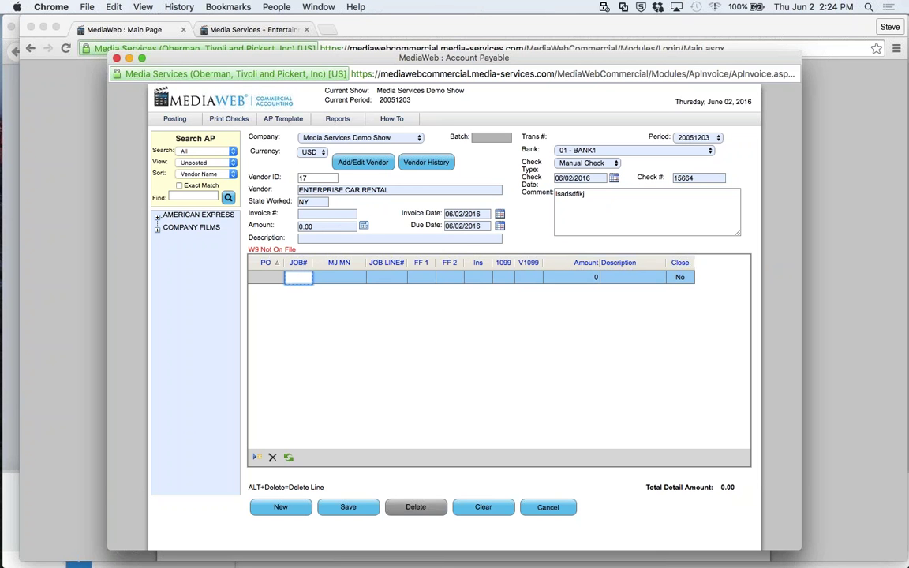
{"action": "type", "text": "1"}
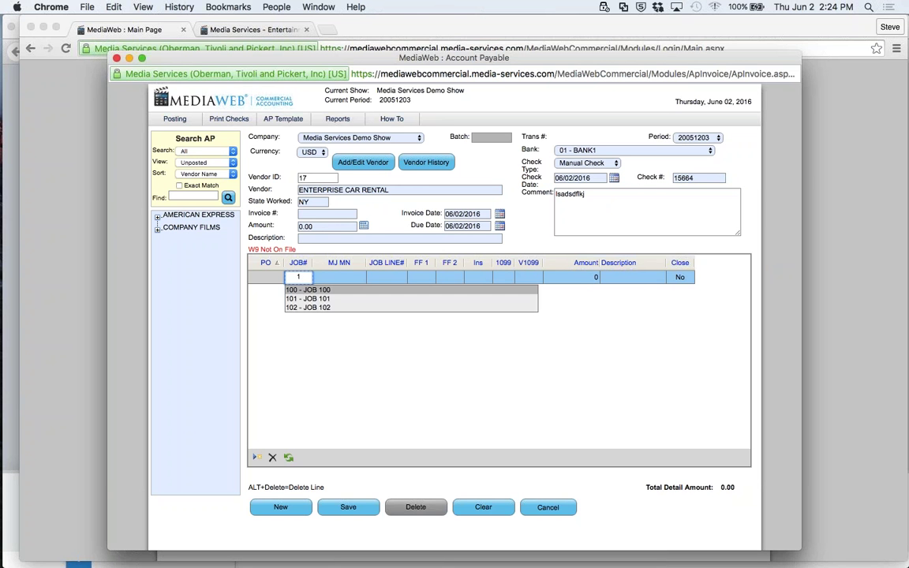
{"action": "left_click", "coordinate": [296, 292]}
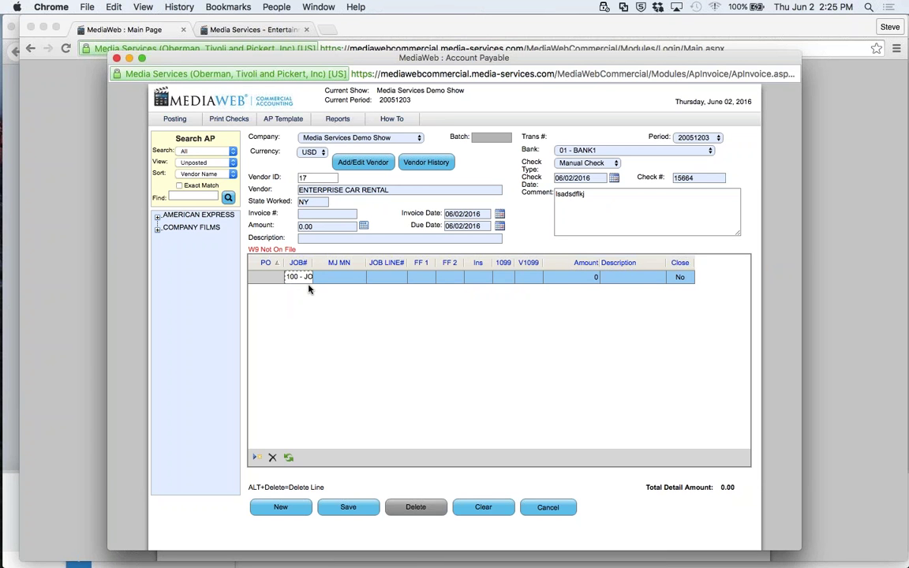
{"action": "key", "text": "Tab"}
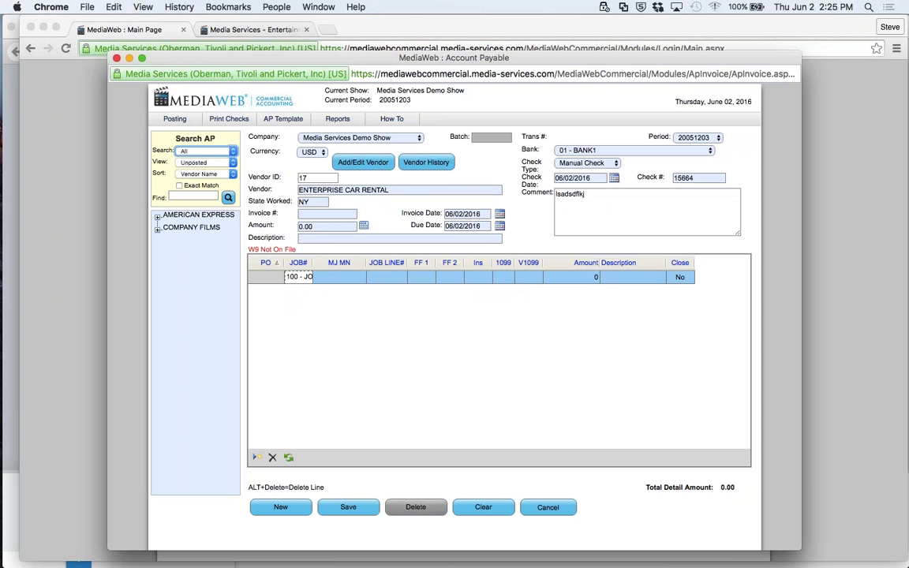
{"action": "left_click", "coordinate": [340, 277]}
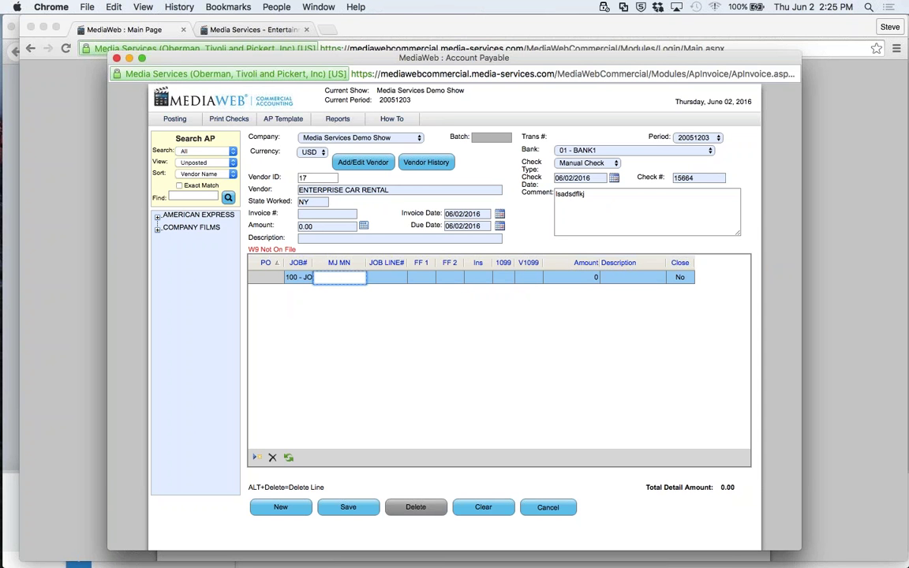
{"action": "left_click", "coordinate": [387, 277]}
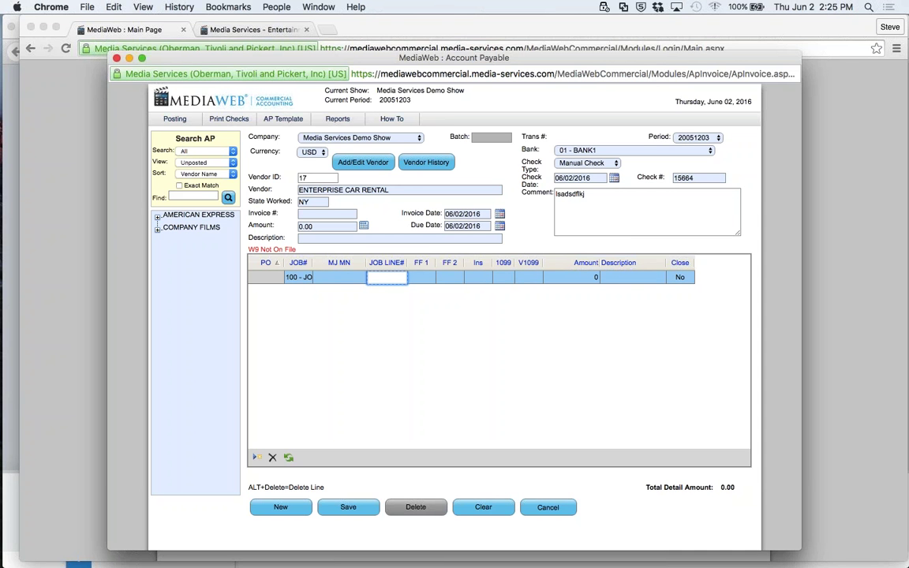
{"action": "key", "text": "Tab"}
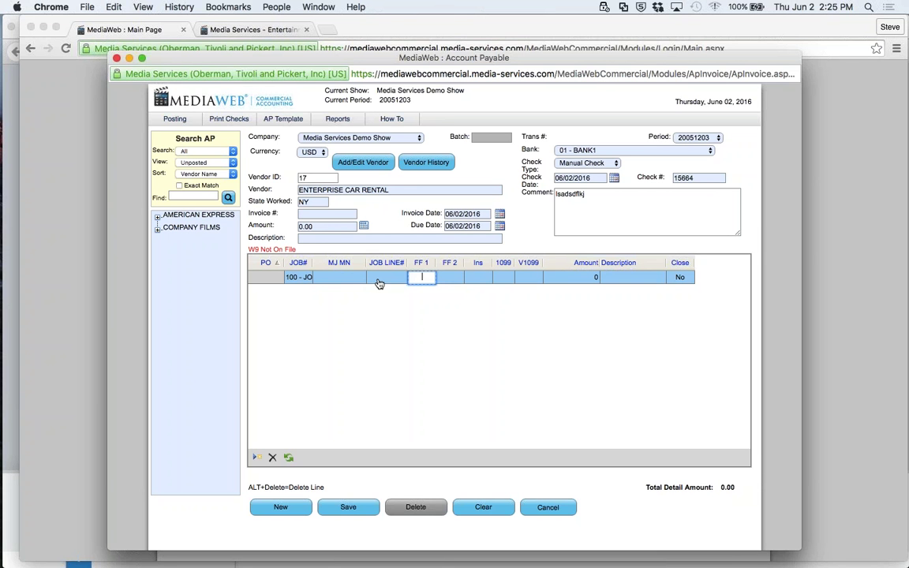
- Look up the free field 1 codes starting with n, and try 1099 codes r and n on the detail line
{"action": "type", "text": "n"}
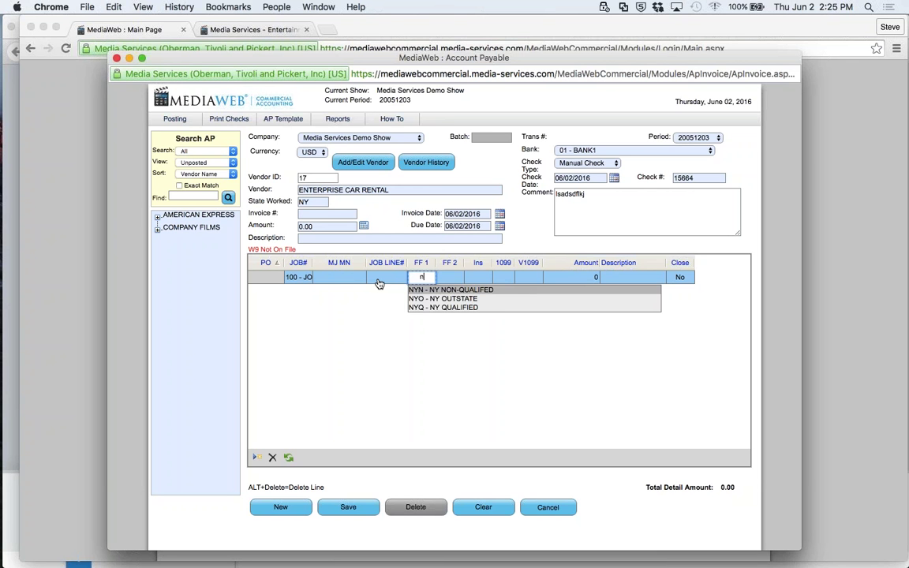
{"action": "key", "text": "BackSpace"}
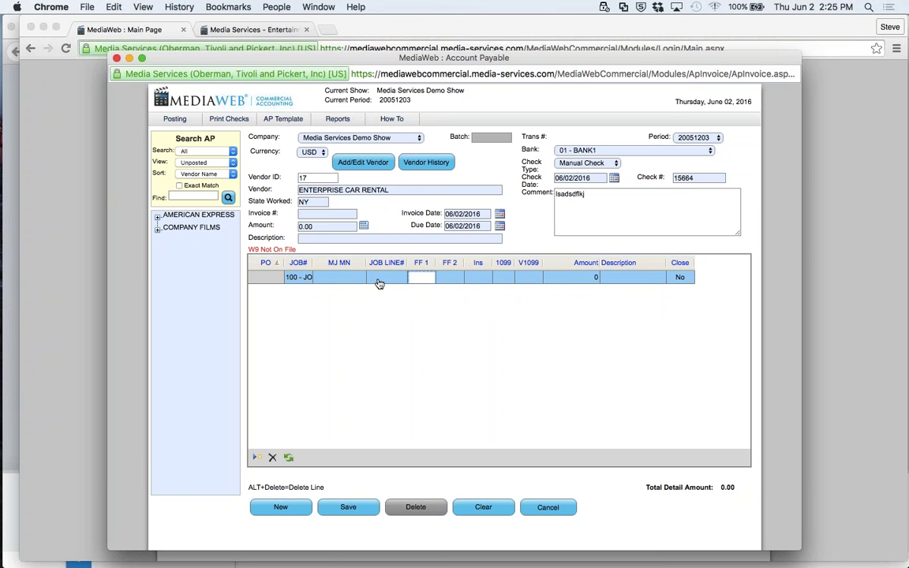
{"action": "key", "text": "Tab"}
{"action": "key", "text": "Tab"}
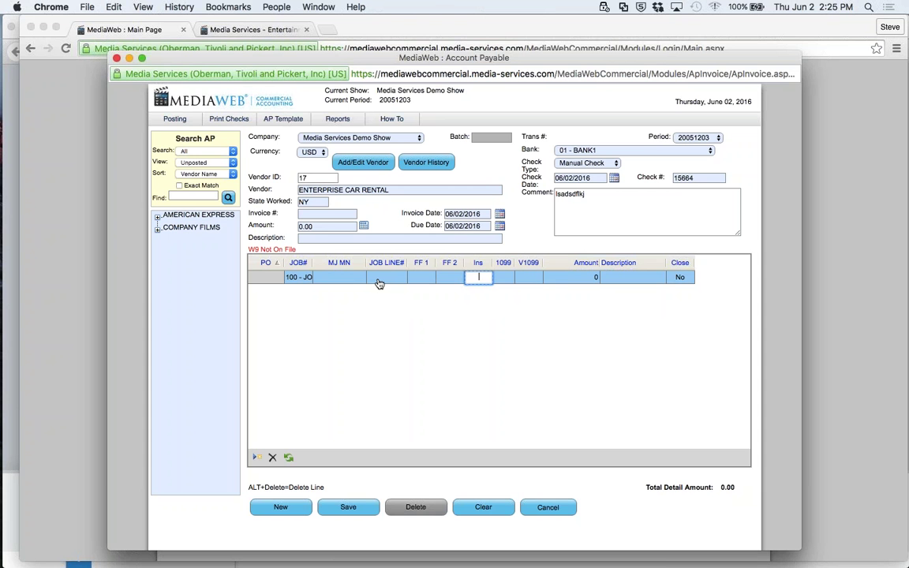
{"action": "key", "text": "Tab"}
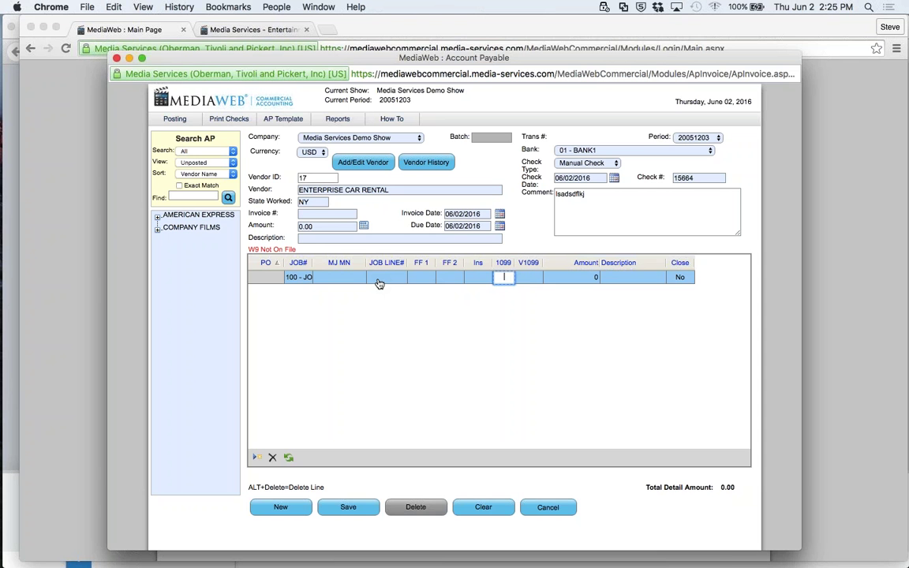
{"action": "type", "text": "r"}
{"action": "key", "text": "BackSpace"}
{"action": "type", "text": "n"}
{"action": "key", "text": "BackSpace"}
{"action": "key", "text": "Tab"}
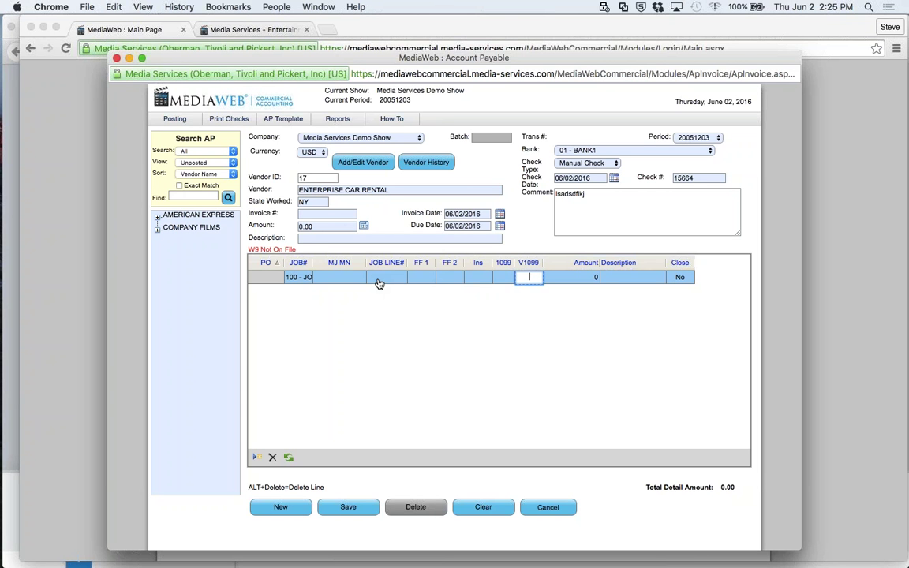
- Enter 100 as the line's amount, add a second line for job 100, and try saving the invoice without an invoice number
{"action": "key", "text": "Tab"}
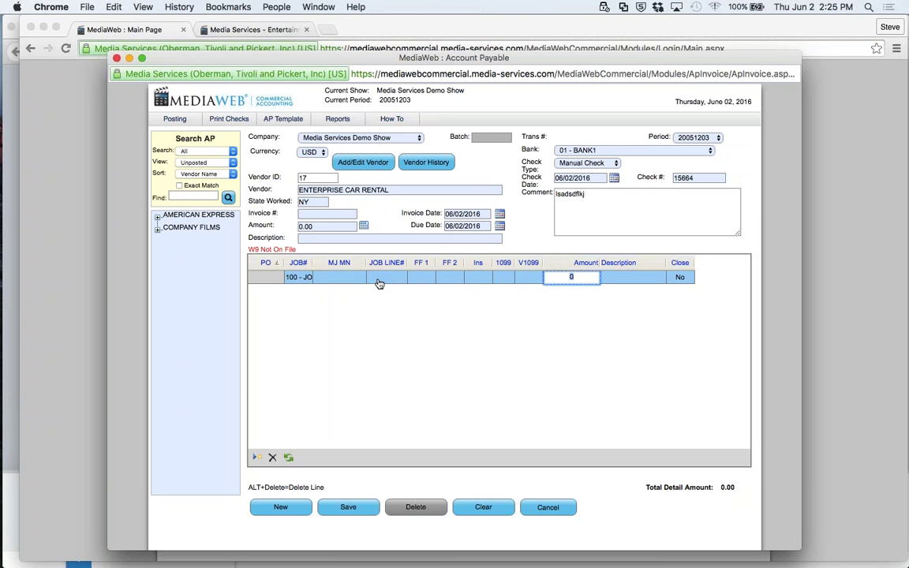
{"action": "type", "text": "100"}
{"action": "key", "text": "Tab"}
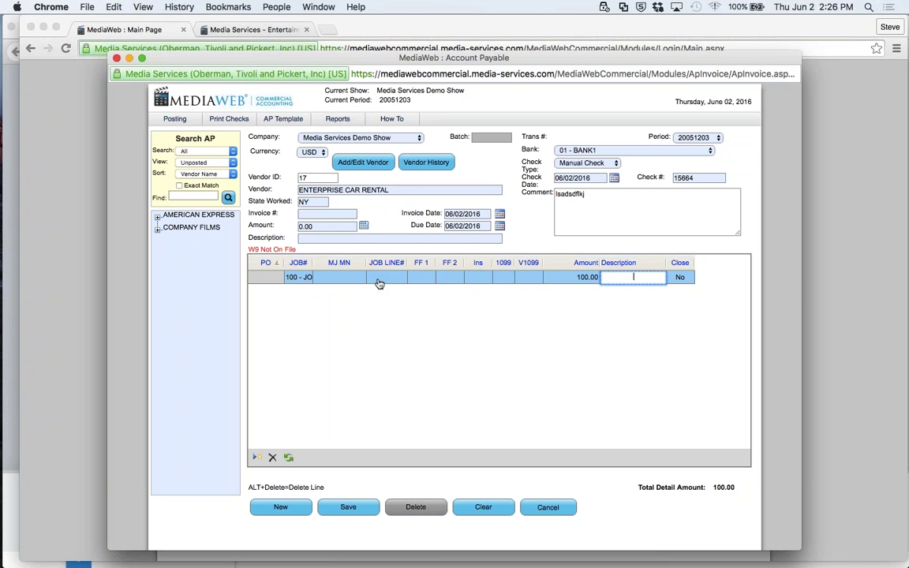
{"action": "key", "text": "Tab"}
{"action": "key", "text": "Tab"}
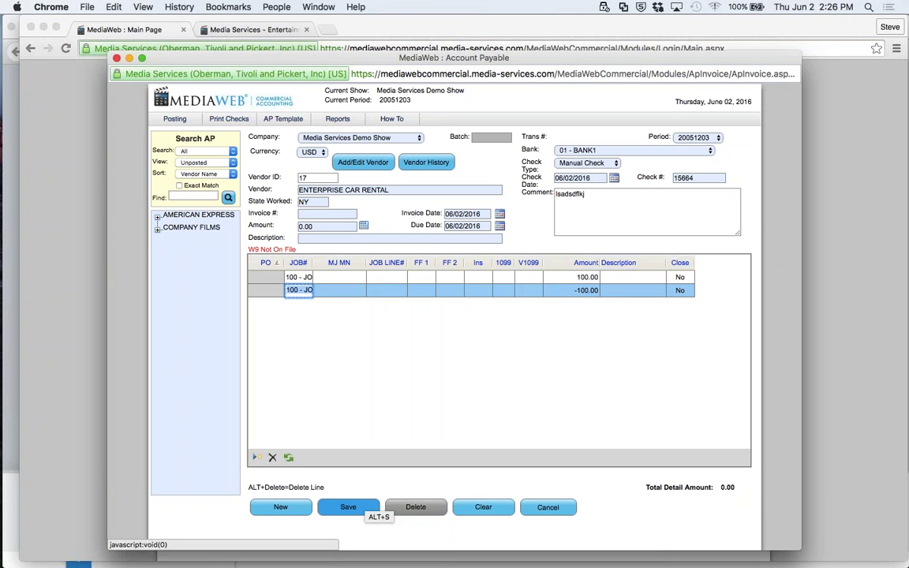
{"action": "left_click", "coordinate": [350, 507]}
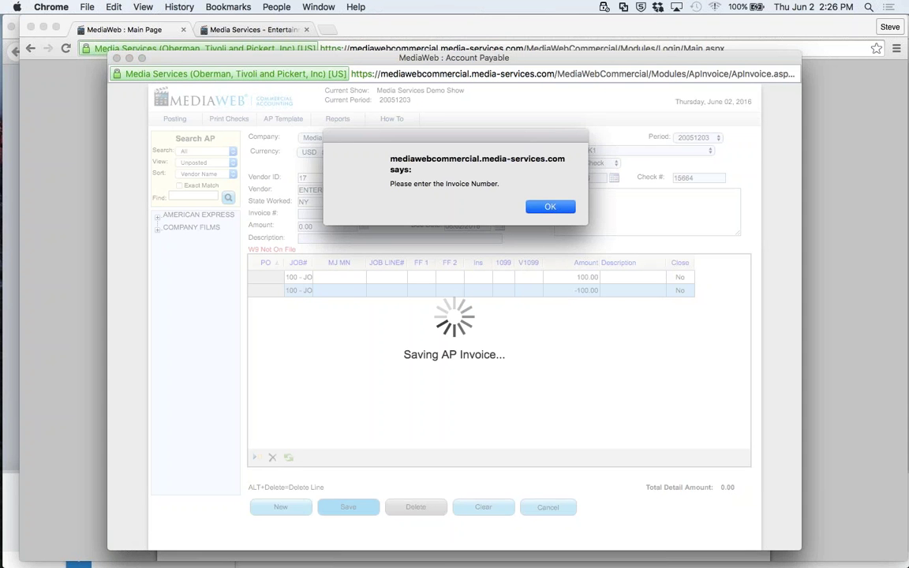
{"action": "key", "text": "Return"}
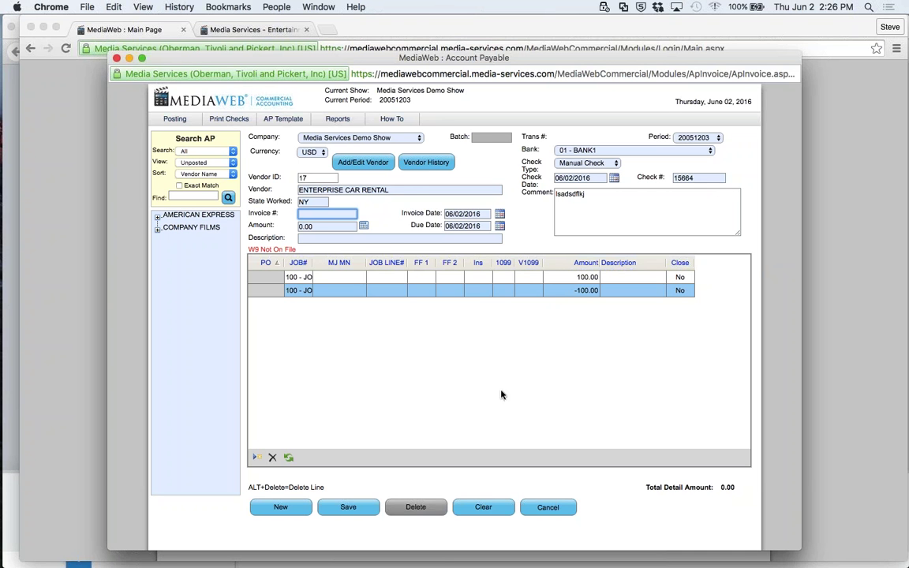
- Look over the AP how-to topics and available AP reports, and exit the AP invoice without saving its changes
{"action": "mouse_move", "coordinate": [388, 126]}
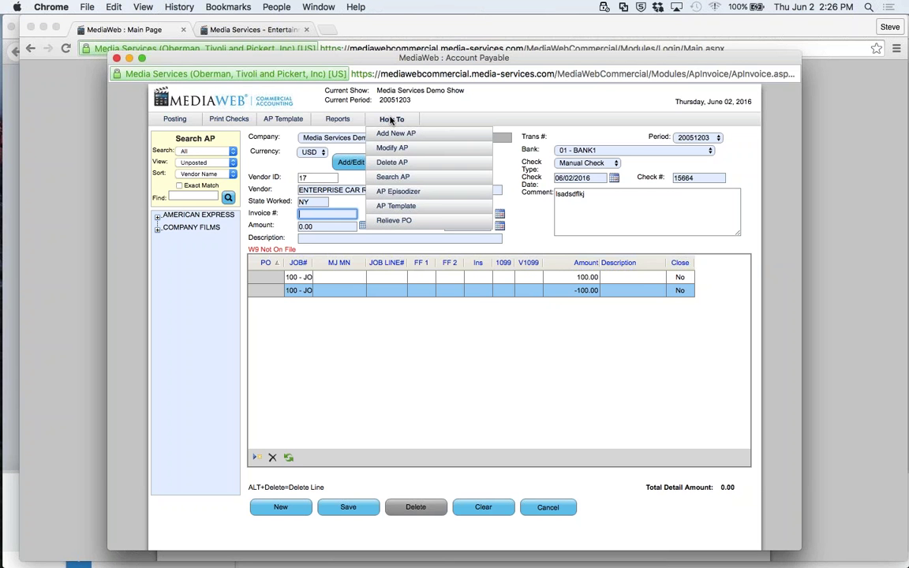
{"action": "mouse_move", "coordinate": [349, 123]}
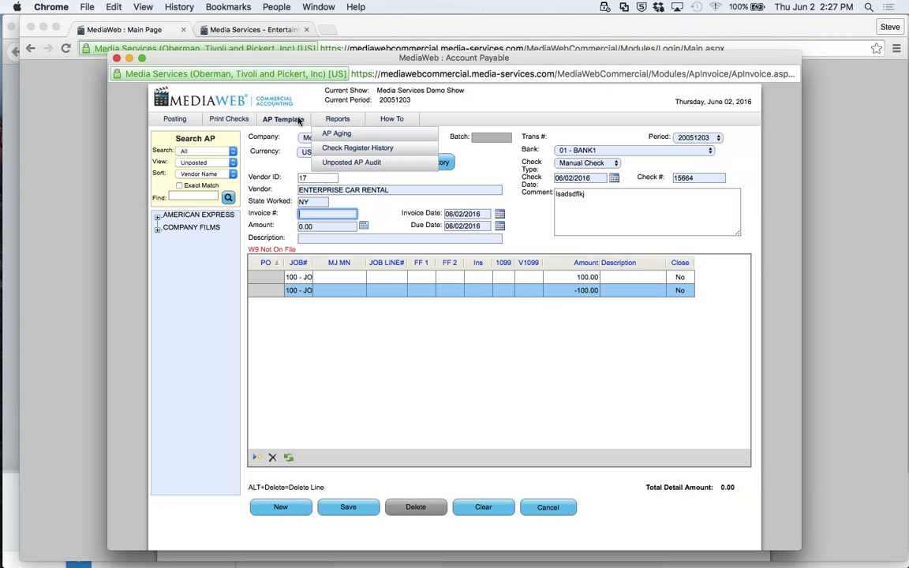
{"action": "mouse_move", "coordinate": [299, 120]}
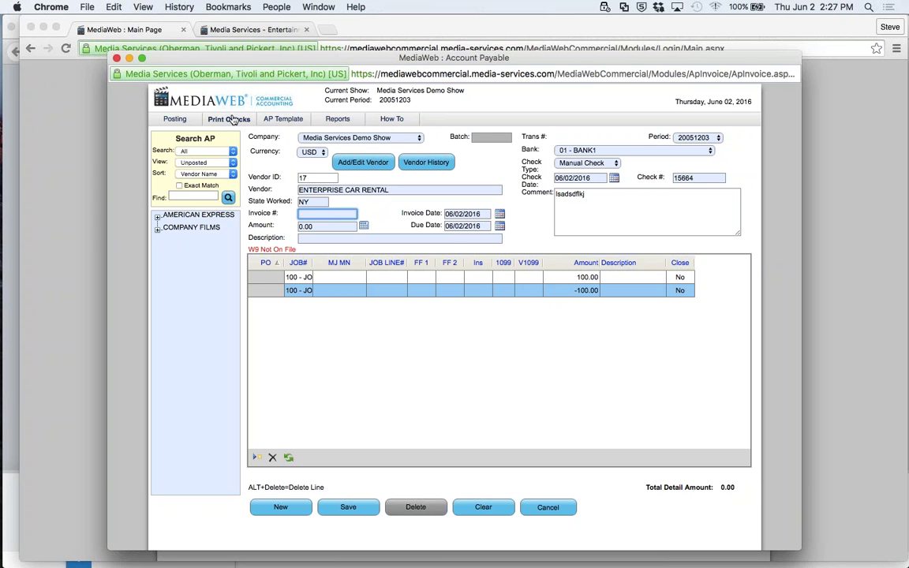
{"action": "mouse_move", "coordinate": [172, 125]}
{"action": "left_click", "coordinate": [548, 509]}
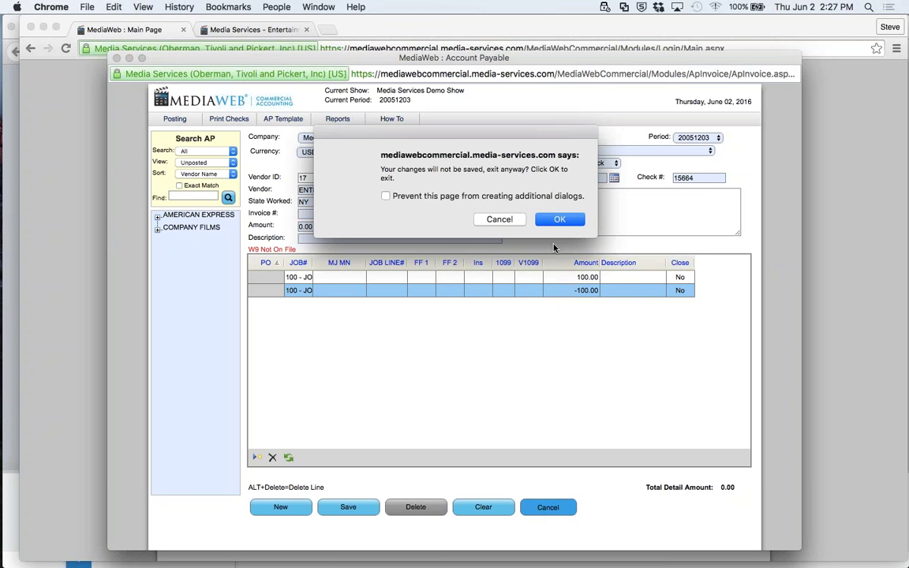
{"action": "left_click", "coordinate": [558, 221]}
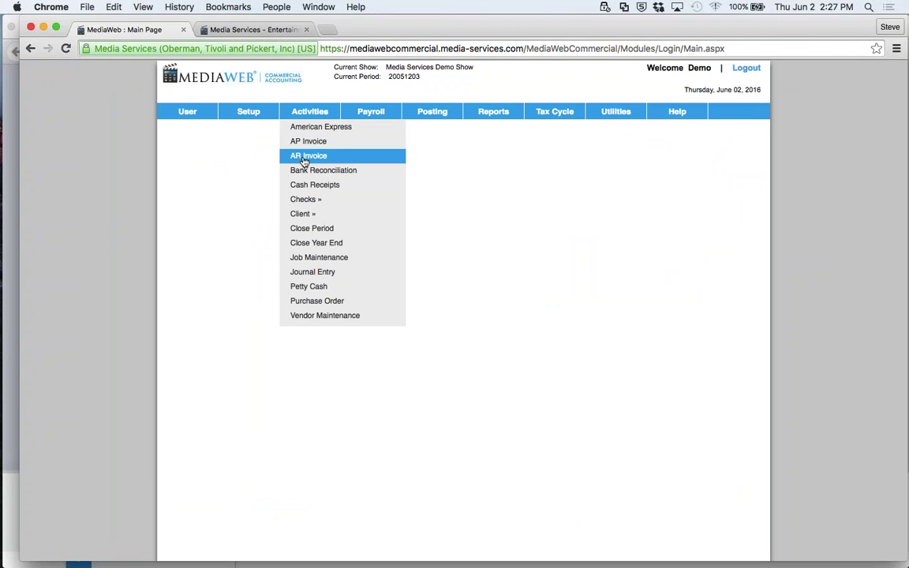
- Open the AR Invoice activity and try looking up existing clients starting with m and a
{"action": "left_click", "coordinate": [304, 156]}
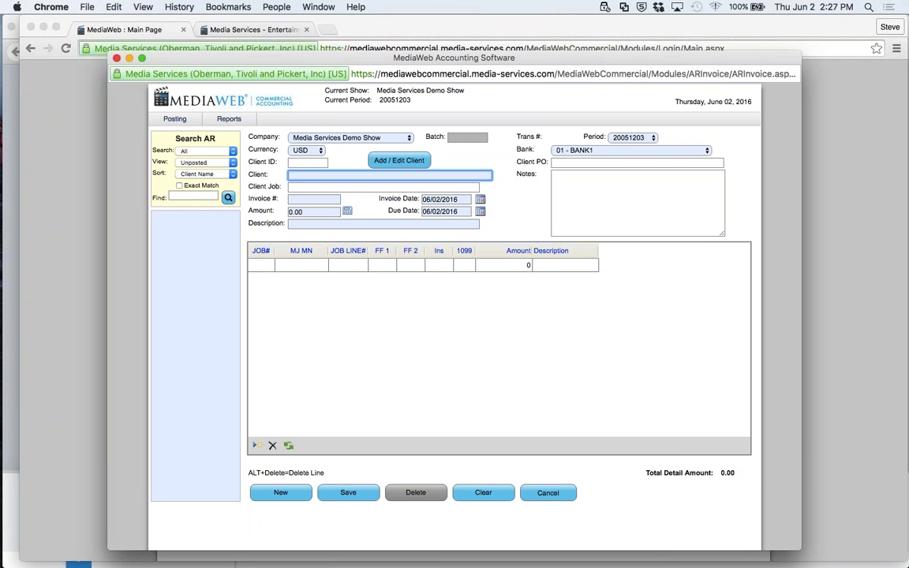
{"action": "type", "text": "m"}
{"action": "key", "text": "BackSpace"}
{"action": "type", "text": "a"}
{"action": "key", "text": "BackSpace"}
- Start a new client named MCCANN from the AR invoice and enter the client's street address
{"action": "left_click", "coordinate": [397, 163]}
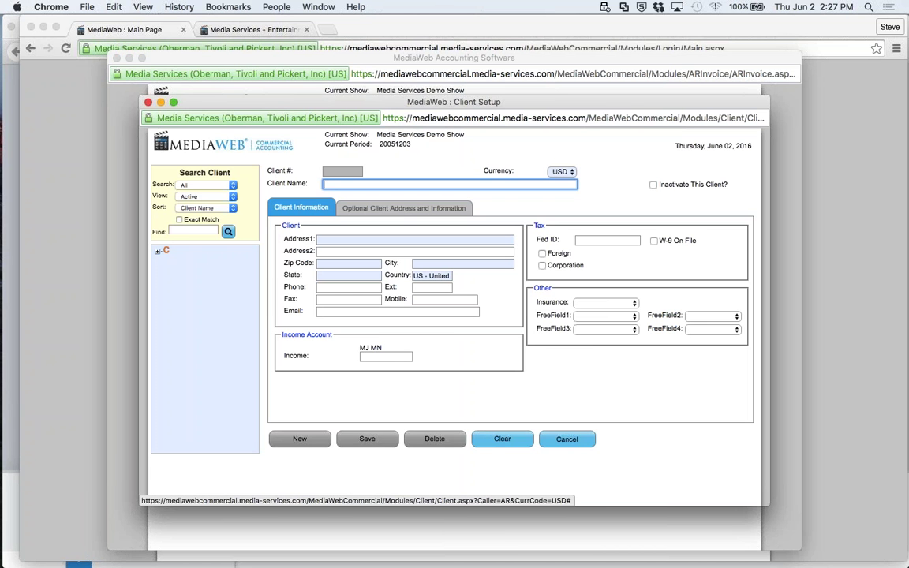
{"action": "type", "text": "MCCANN"}
{"action": "left_click", "coordinate": [351, 239]}
{"action": "type", "text": "1"}
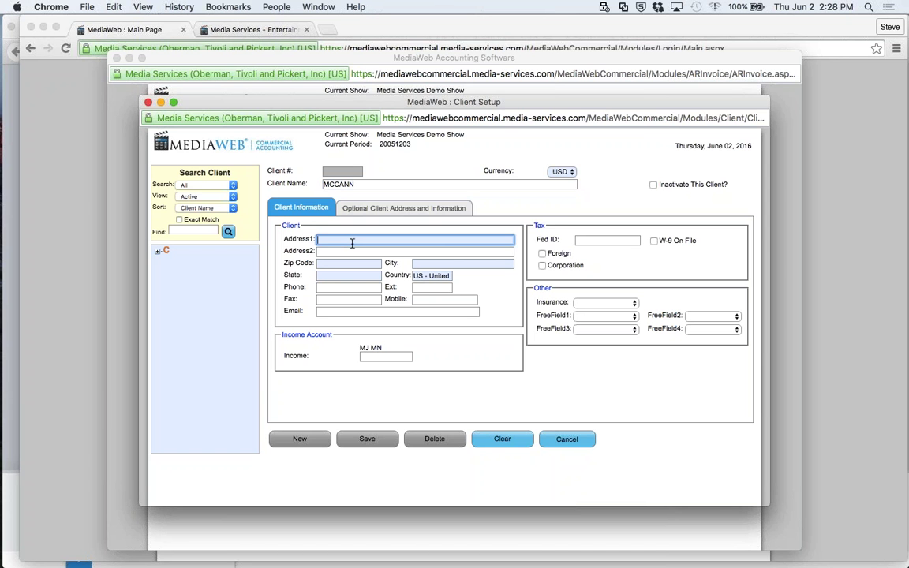
{"action": "type", "text": "23 MAIN ST"}
- Enter the new client's ZIP code and save the client for use on the AR invoice
{"action": "key", "text": "Tab"}
{"action": "key", "text": "Tab"}
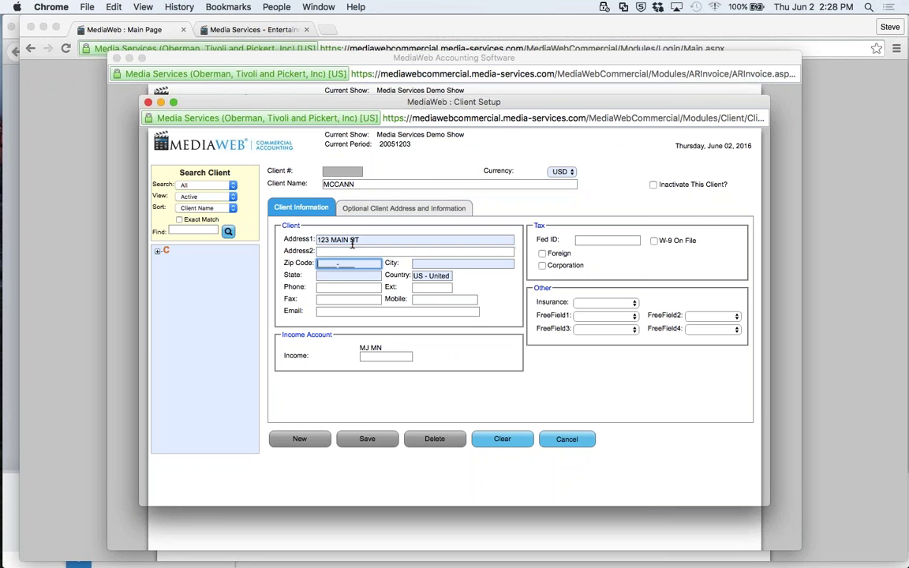
{"action": "key", "text": "Tab"}
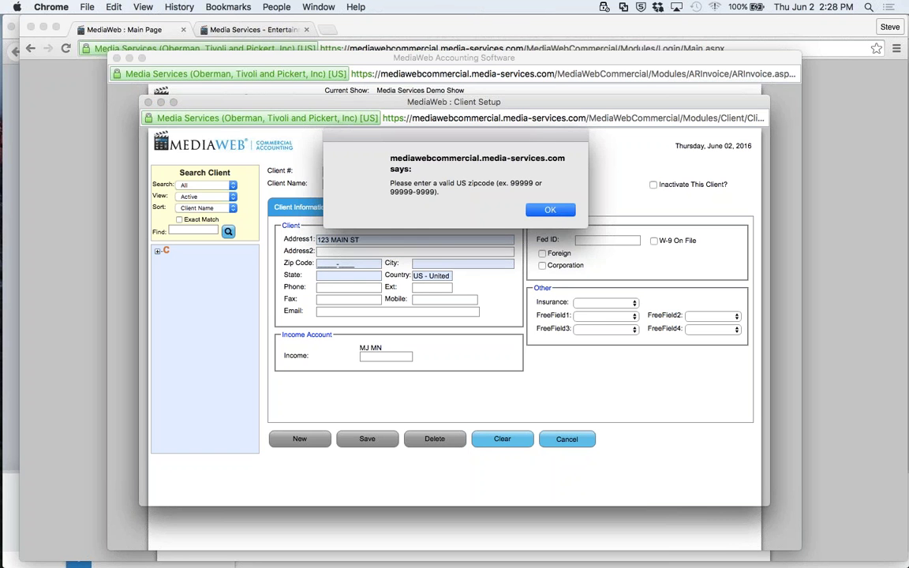
{"action": "key", "text": "Return"}
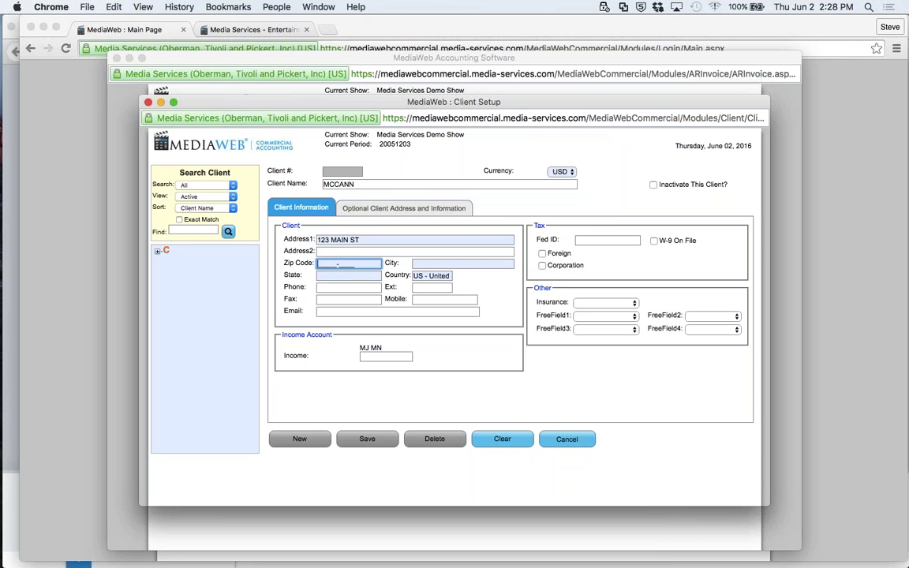
{"action": "type", "text": "10010"}
{"action": "key", "text": "Tab"}
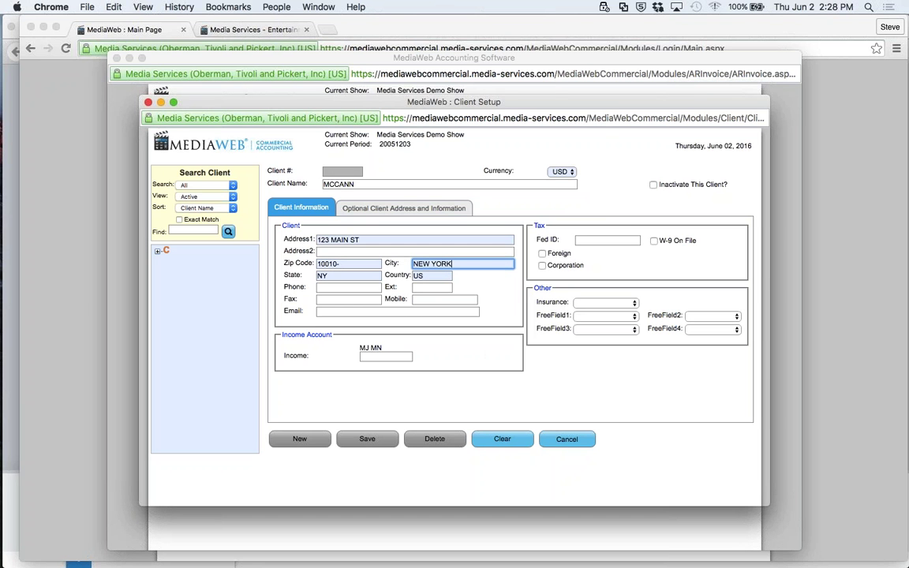
{"action": "left_click", "coordinate": [383, 441]}
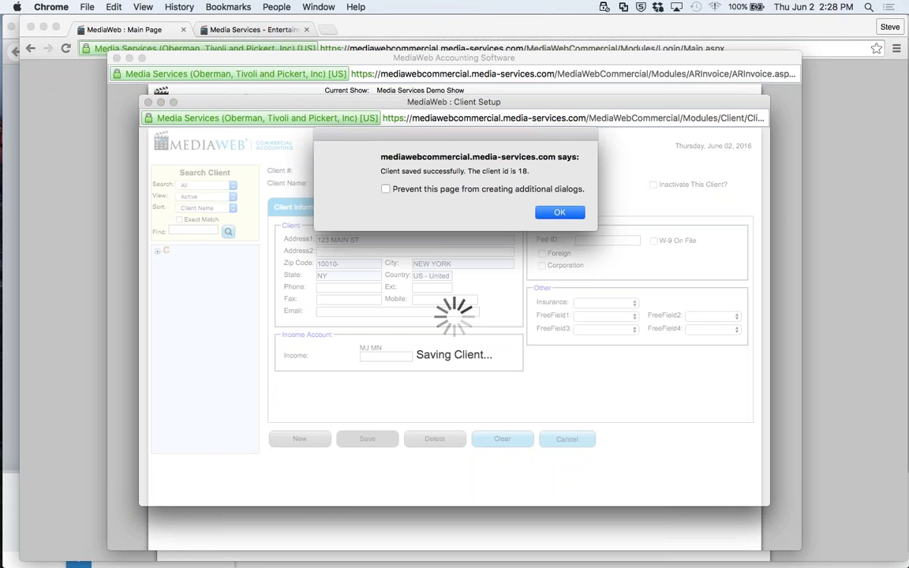
{"action": "key", "text": "Return"}
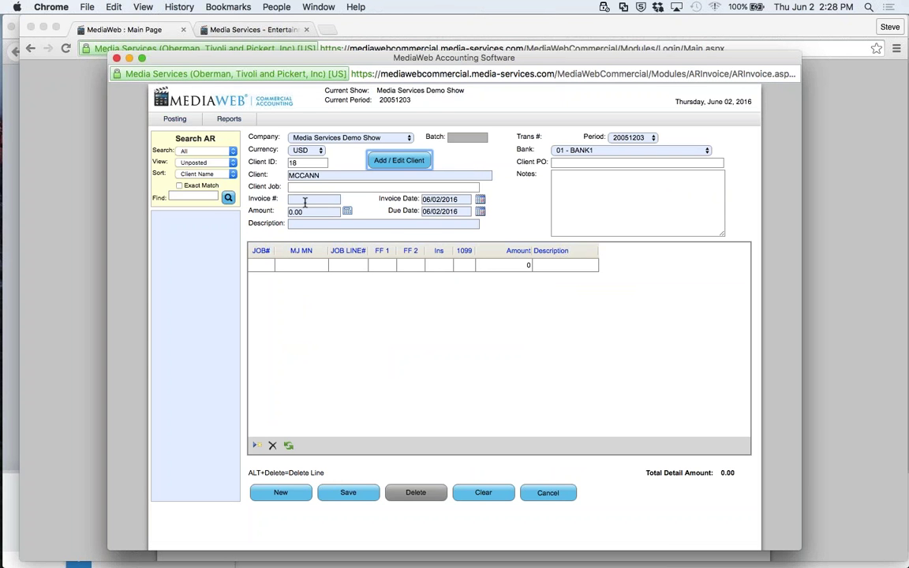
- Set the AR invoice's client job to 7273774, invoice number to 12397 and amount to 1,000,000
{"action": "key", "text": "Tab"}
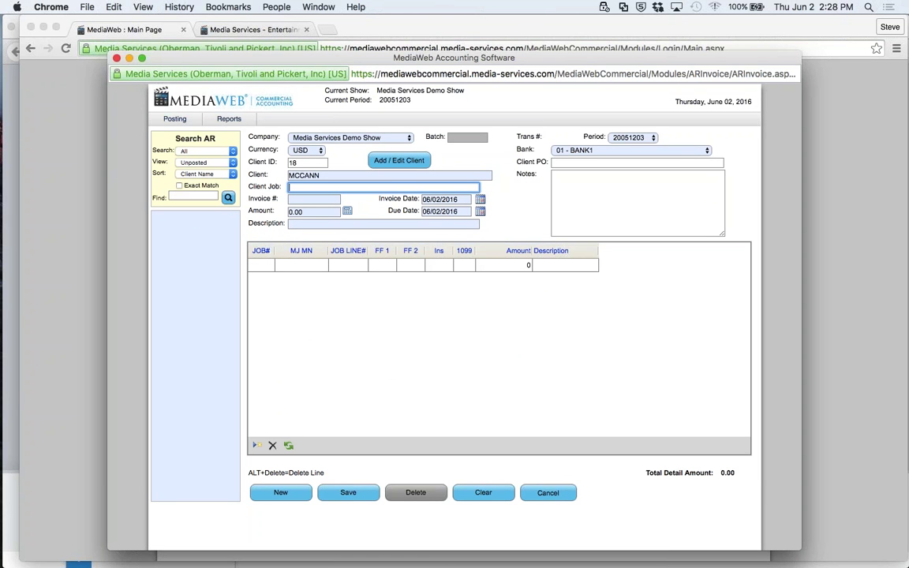
{"action": "type", "text": "7273774"}
{"action": "left_click", "coordinate": [314, 199]}
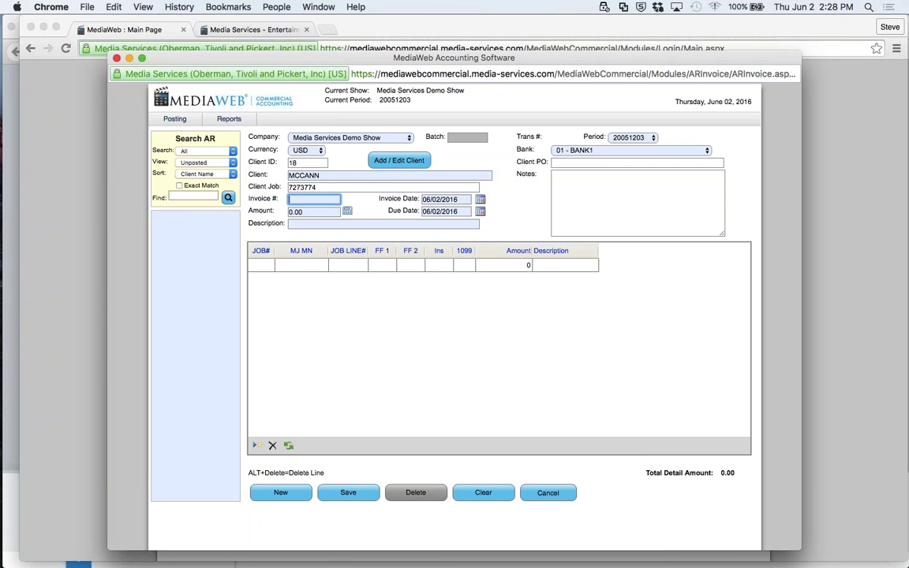
{"action": "type", "text": "12397"}
{"action": "key", "text": "Tab"}
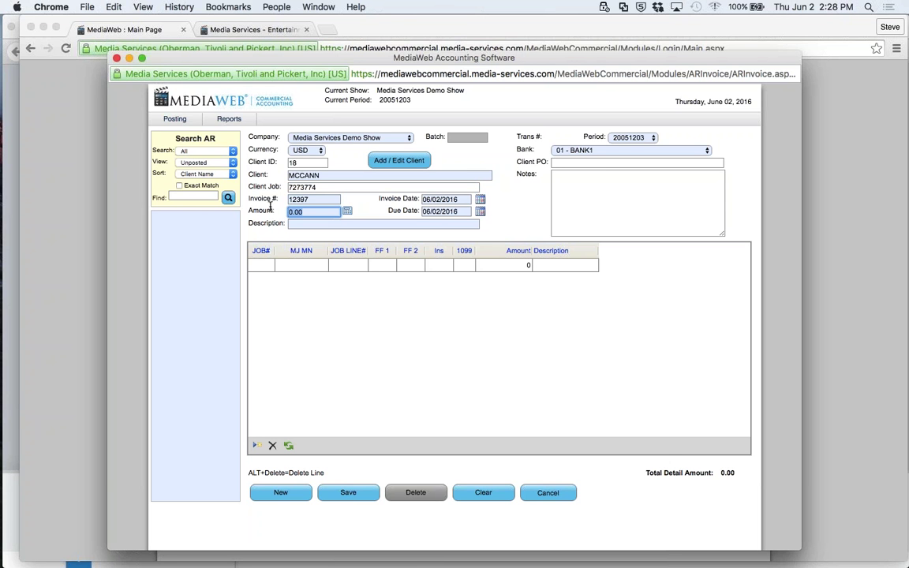
{"action": "type", "text": "1,000,0"}
{"action": "type", "text": "00"}
{"action": "key", "text": "Tab"}
{"action": "key", "text": "Left"}
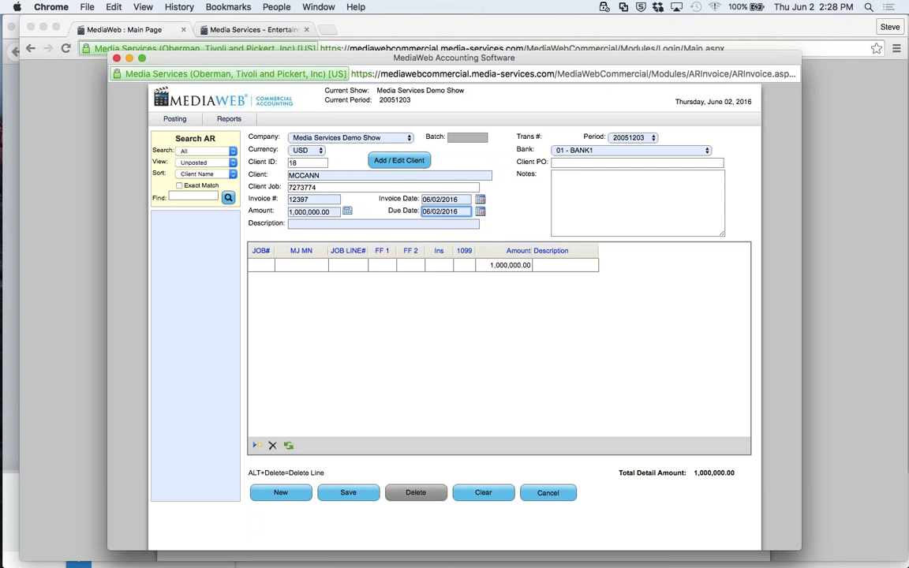
- Describe the AR invoice as "1st half of contract" and assign job 100 - JOB 100 to its detail line
{"action": "key", "text": "Tab"}
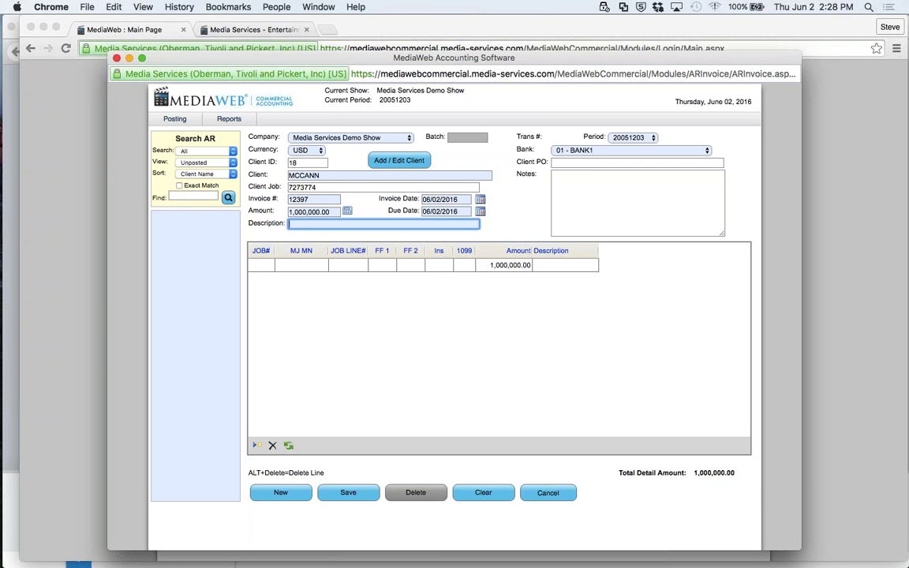
{"action": "type", "text": "1st half of contract"}
{"action": "left_click", "coordinate": [262, 265]}
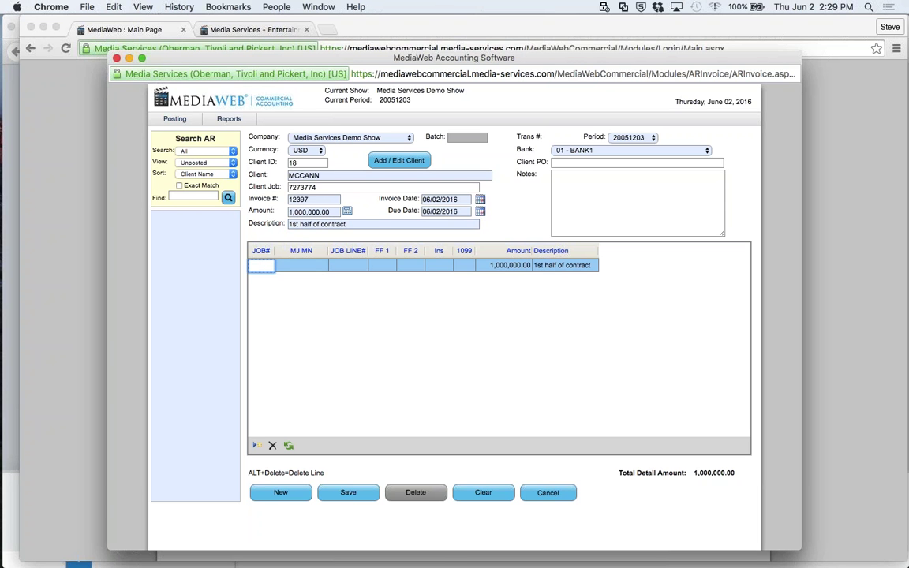
{"action": "type", "text": "1"}
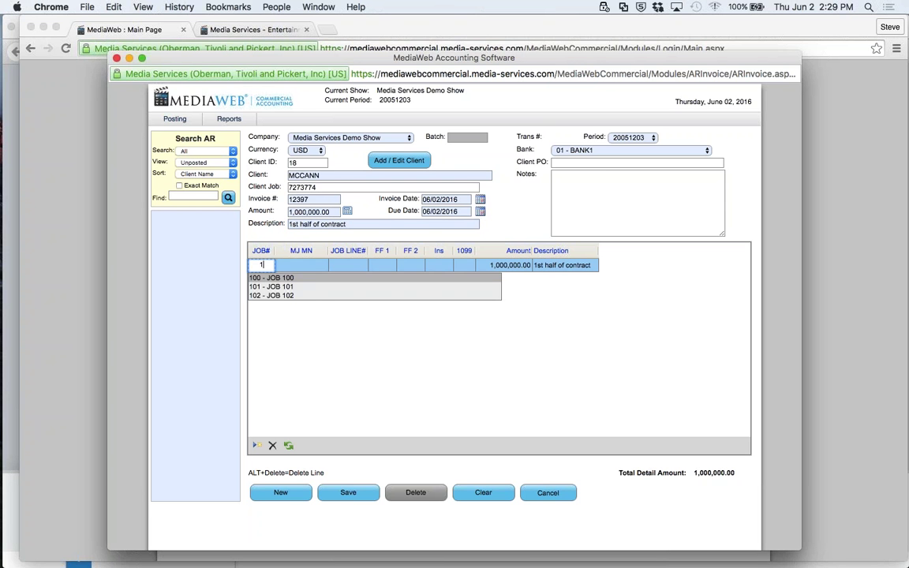
{"action": "left_click", "coordinate": [271, 278]}
- Try to code the detail line to account 10 02 - BANK2 and exit the AR invoice without saving
{"action": "left_click", "coordinate": [303, 266]}
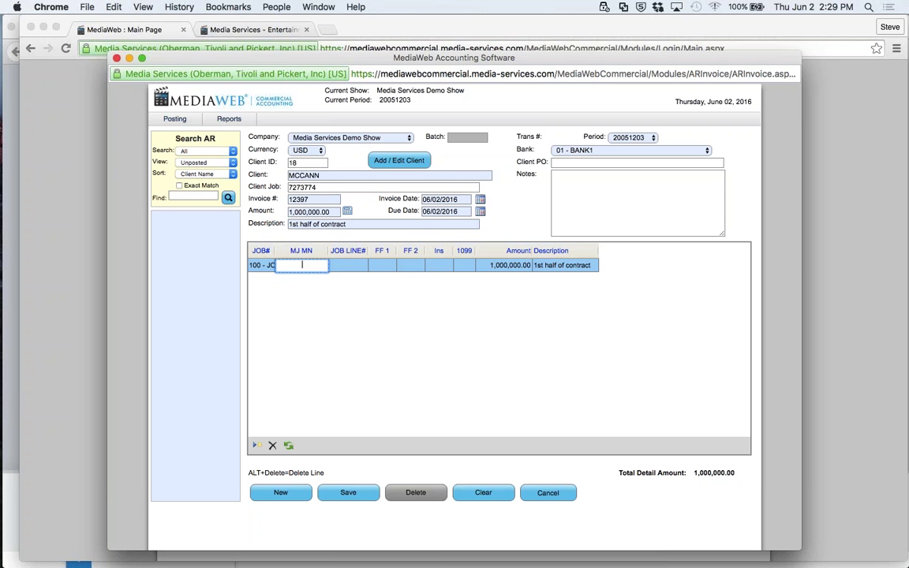
{"action": "type", "text": "1"}
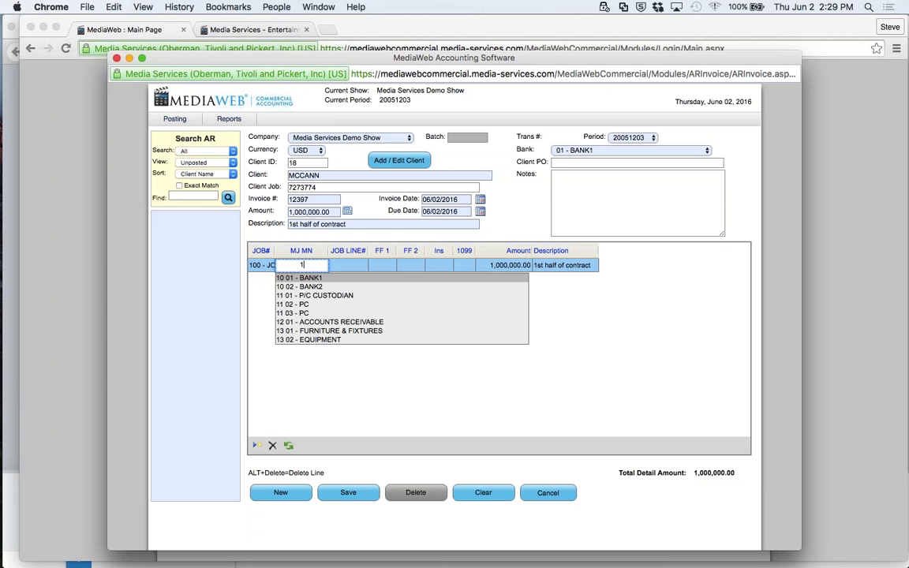
{"action": "scroll", "coordinate": [278, 325], "scroll_direction": "down", "scroll_amount": 1}
{"action": "scroll", "coordinate": [278, 325], "scroll_direction": "up", "scroll_amount": 1}
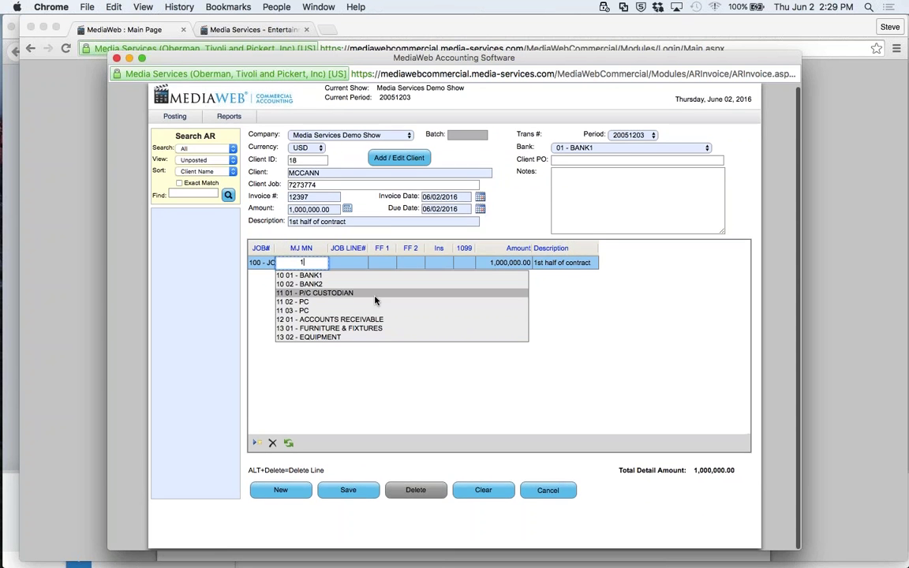
{"action": "scroll", "coordinate": [364, 298], "scroll_direction": "up", "scroll_amount": 1}
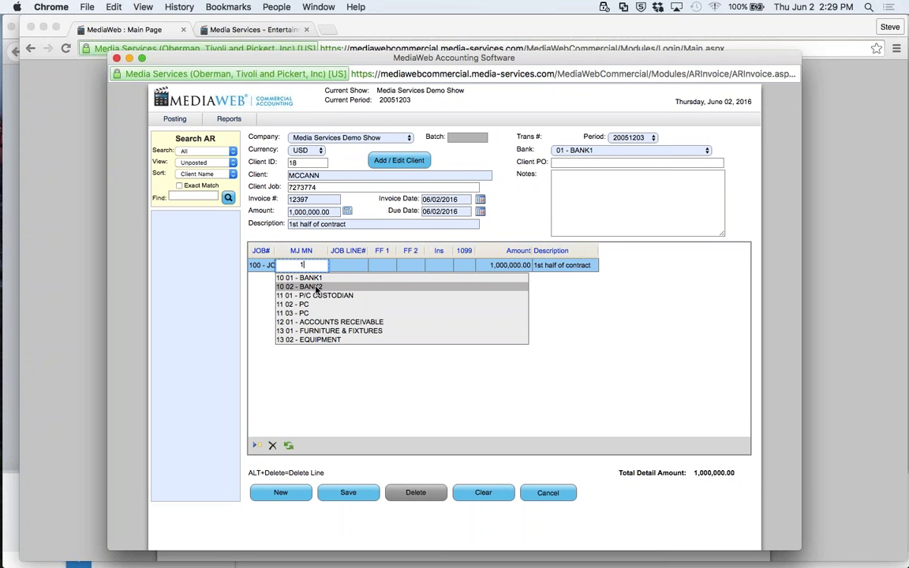
{"action": "left_click", "coordinate": [316, 288]}
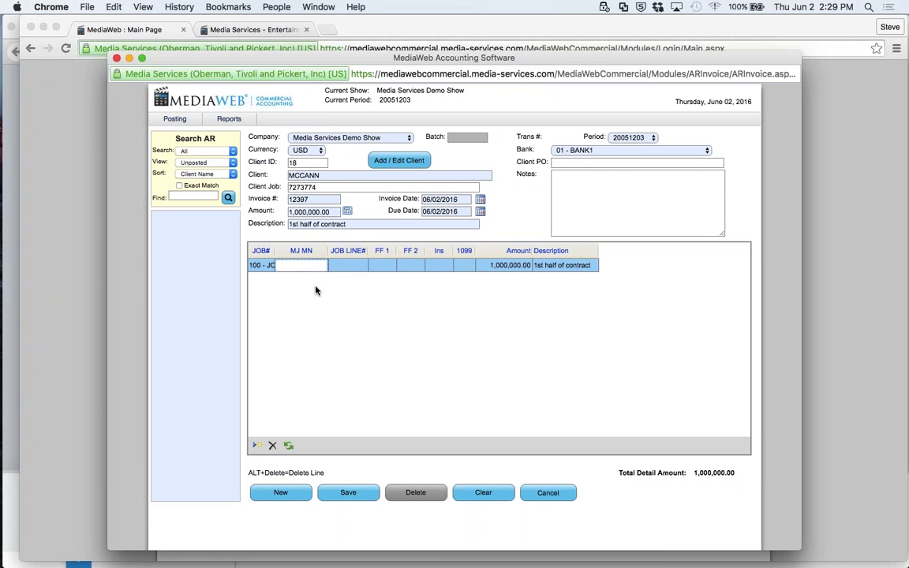
{"action": "key", "text": "Tab"}
{"action": "key", "text": "Tab"}
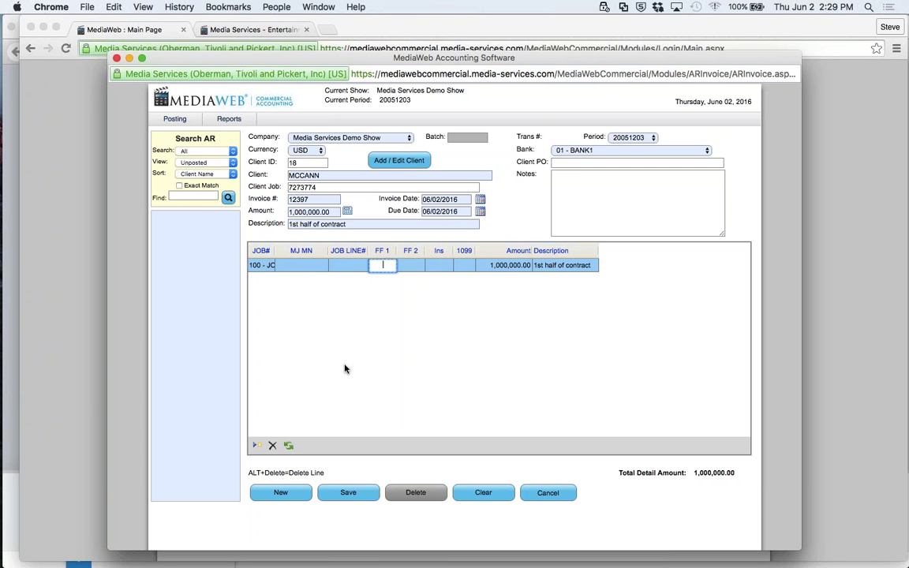
{"action": "left_click", "coordinate": [544, 495]}
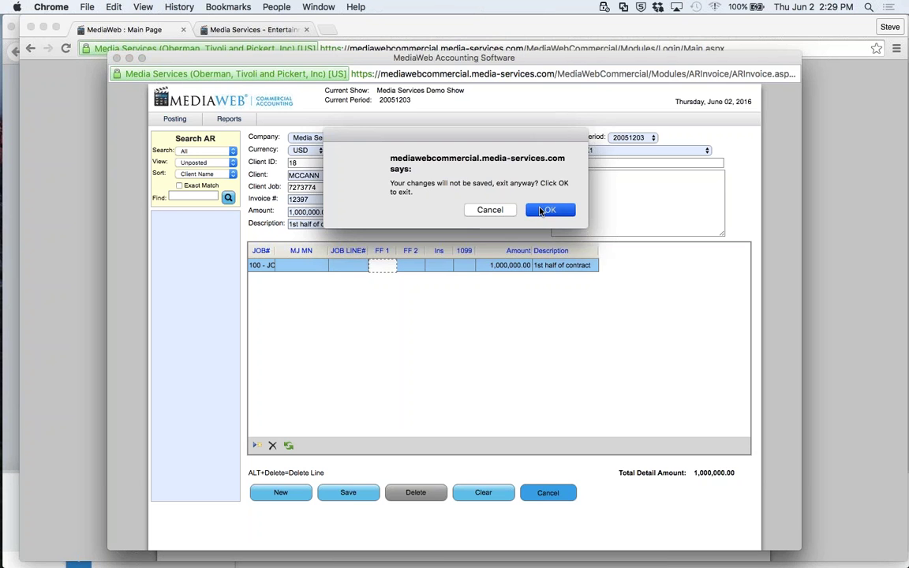
{"action": "left_click", "coordinate": [542, 211]}
- Open Bank Reconciliation, choose June 2, 2016 as the statement date and continue the saved 12/15/2015 session
{"action": "mouse_move", "coordinate": [294, 114]}
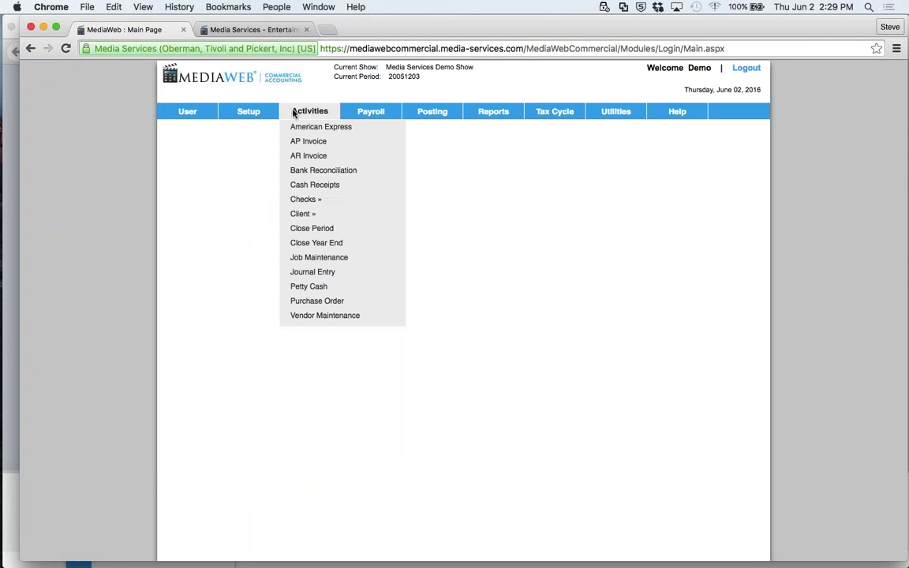
{"action": "left_click", "coordinate": [307, 172]}
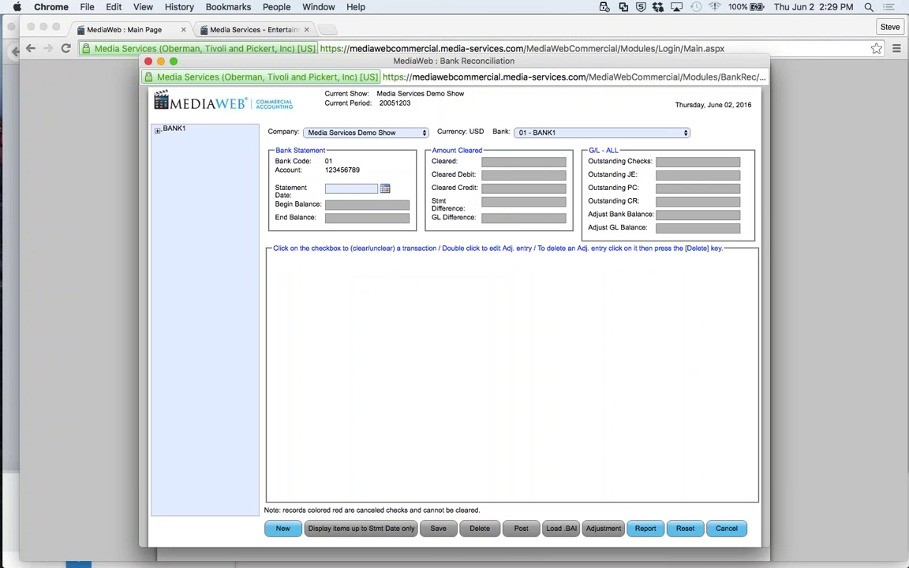
{"action": "left_click", "coordinate": [348, 188]}
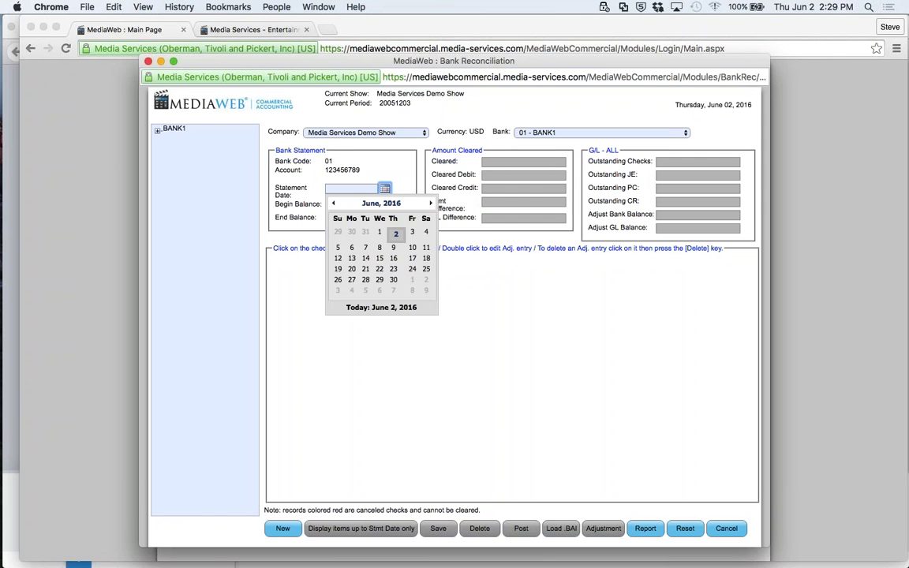
{"action": "left_click", "coordinate": [395, 234]}
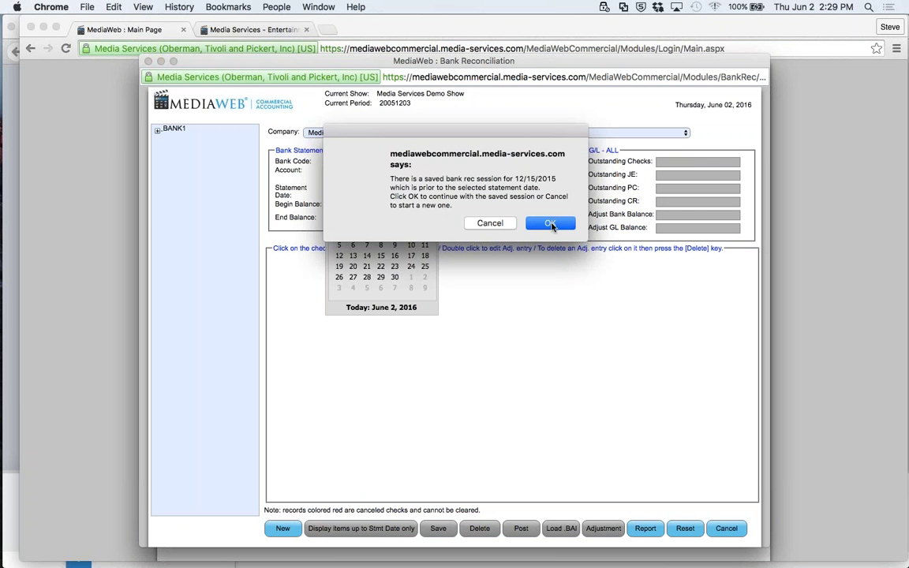
{"action": "left_click", "coordinate": [533, 225]}
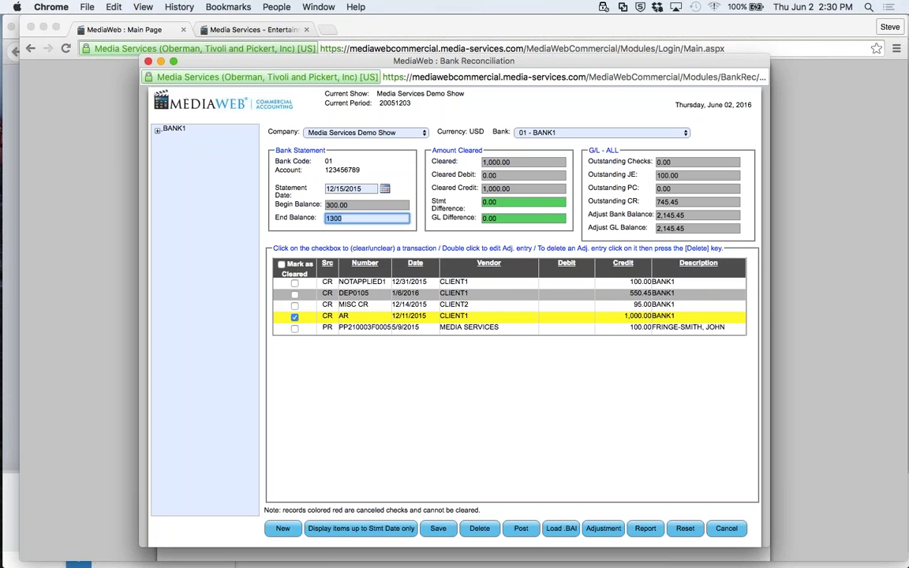
- Review the reconciliation's transactions, try to add an adjustment, and close Bank Reconciliation
{"action": "left_click", "coordinate": [410, 304]}
{"action": "left_click", "coordinate": [410, 281]}
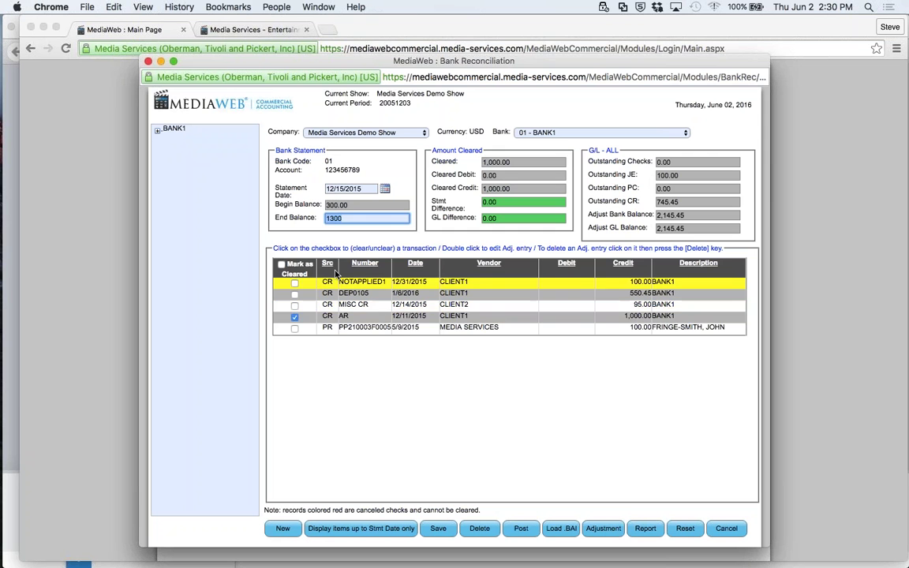
{"action": "left_click", "coordinate": [411, 327]}
{"action": "left_click", "coordinate": [313, 316]}
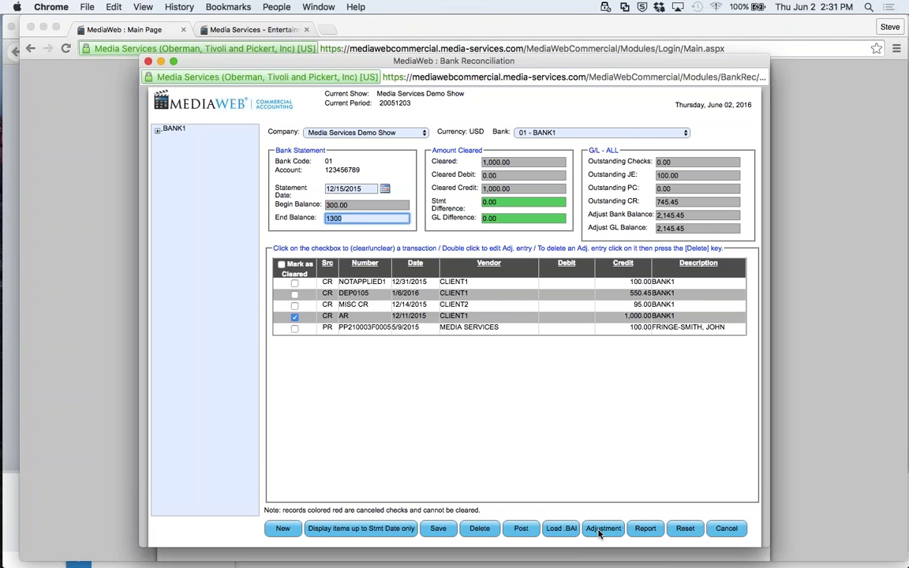
{"action": "left_click", "coordinate": [599, 534]}
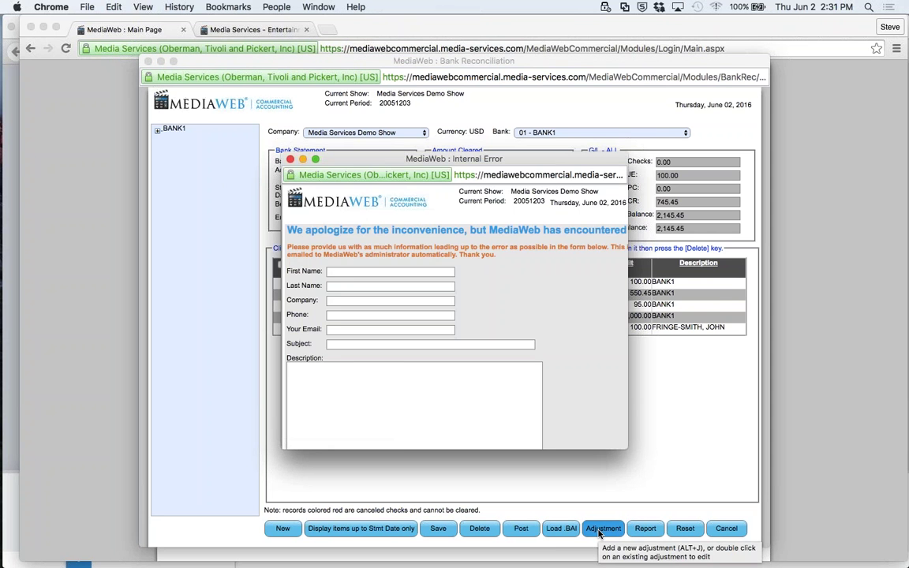
{"action": "left_click", "coordinate": [289, 160]}
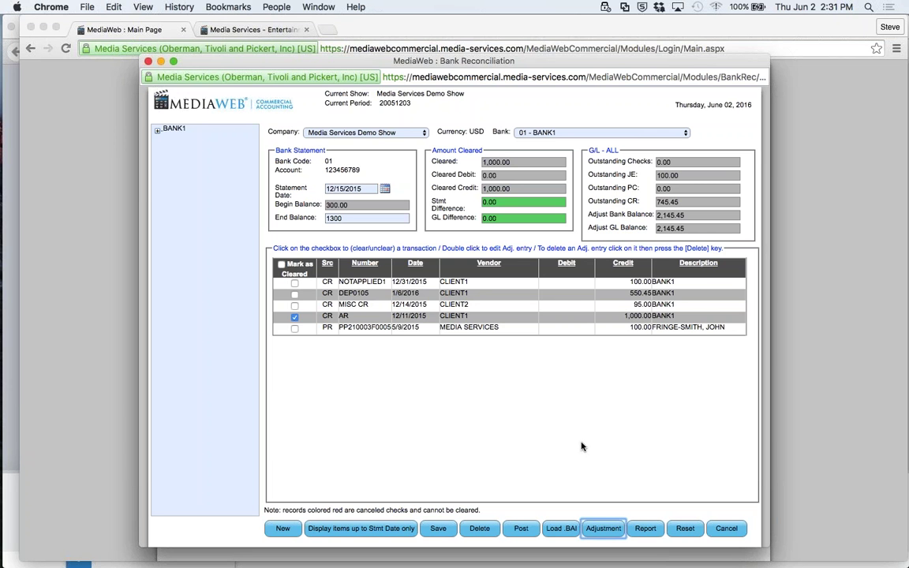
{"action": "left_click", "coordinate": [148, 62]}
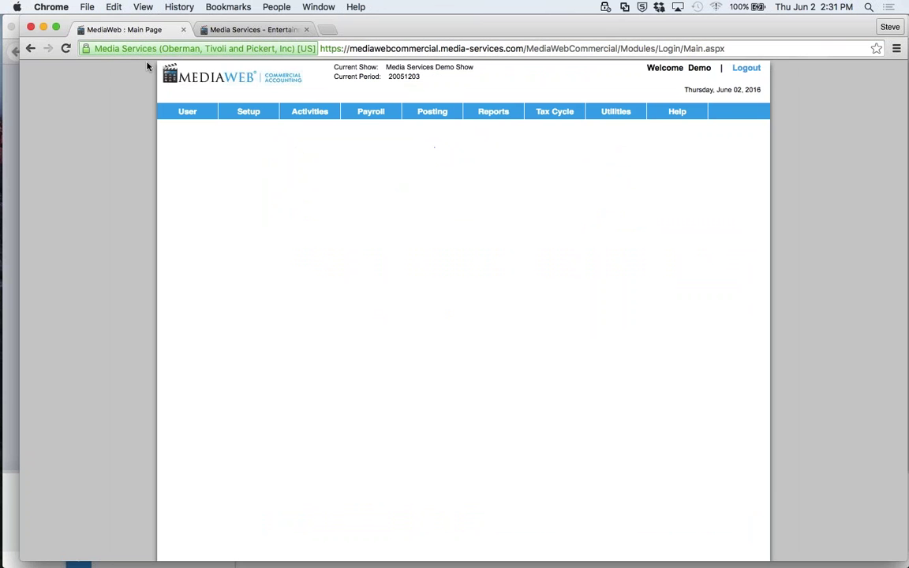
- Open the Cash Receipts activity and view the available pay methods and the invoice payment line
{"action": "mouse_move", "coordinate": [286, 115]}
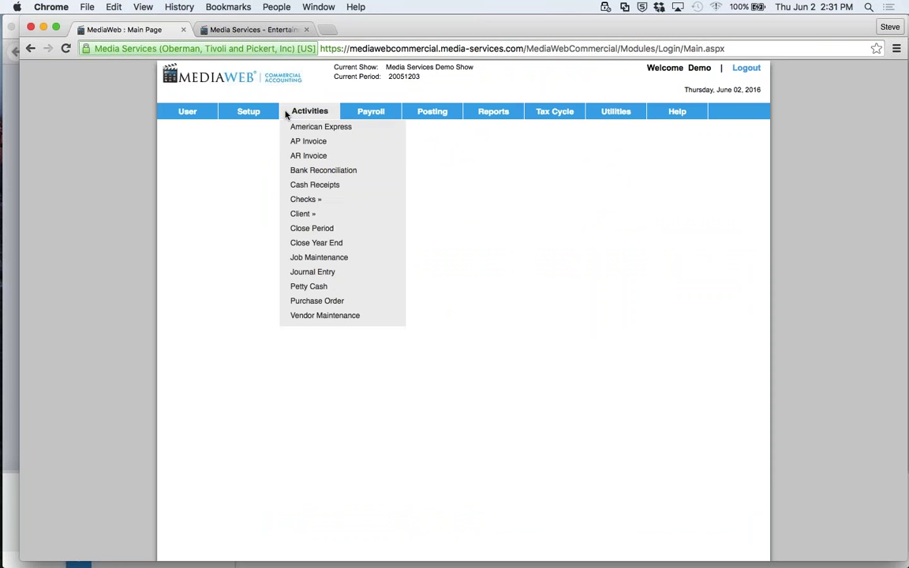
{"action": "left_click", "coordinate": [300, 184]}
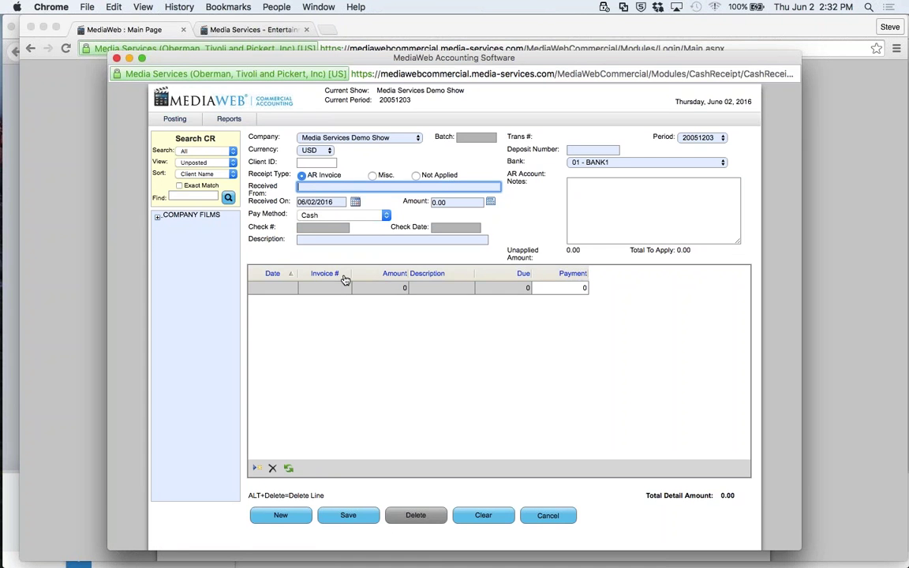
{"action": "left_click", "coordinate": [385, 217]}
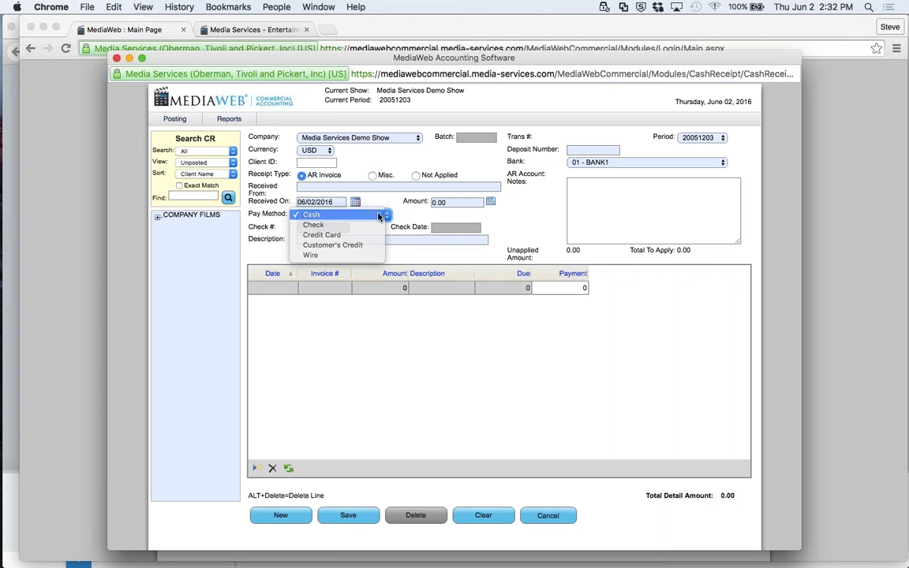
{"action": "left_click", "coordinate": [379, 216]}
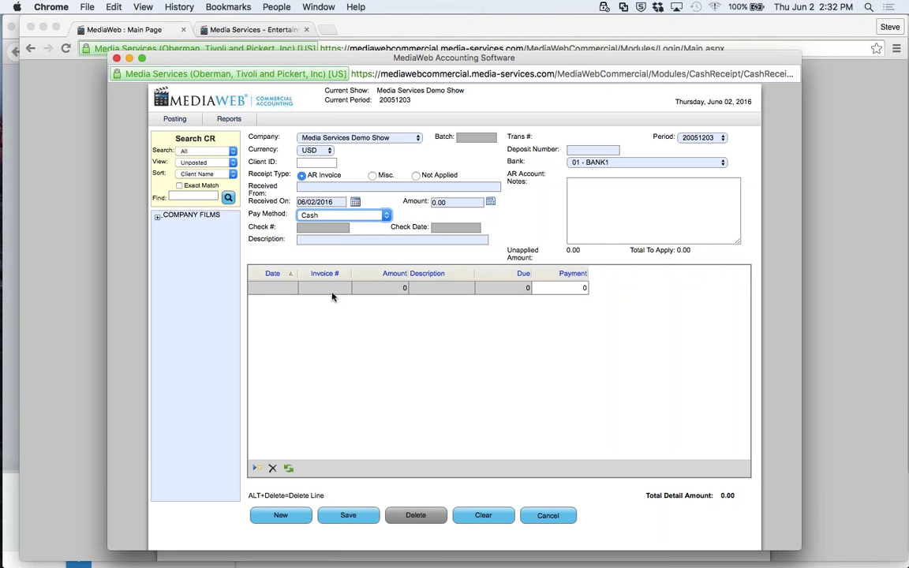
{"action": "left_click", "coordinate": [586, 290]}
- Change the cash receipt type to Misc. and exit the receipt without saving
{"action": "left_click", "coordinate": [373, 176]}
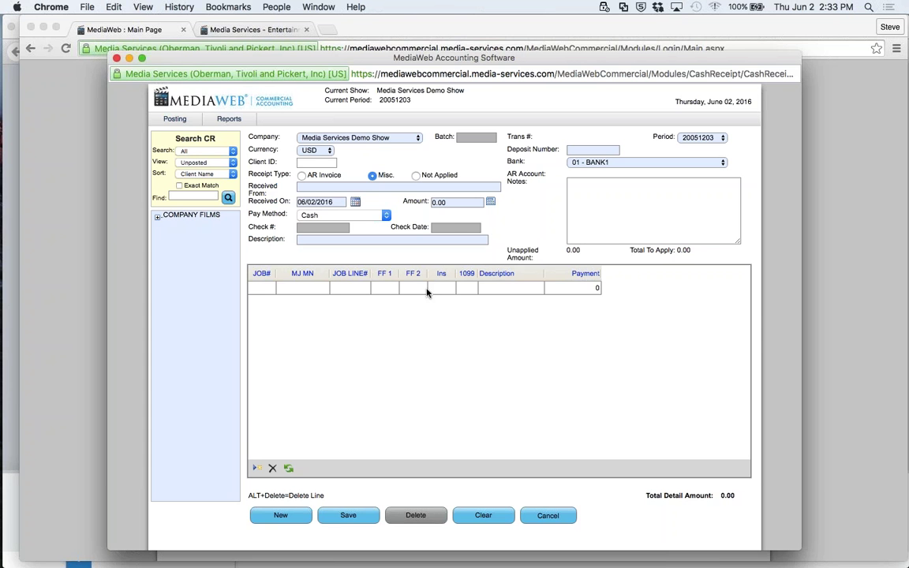
{"action": "left_click", "coordinate": [548, 515]}
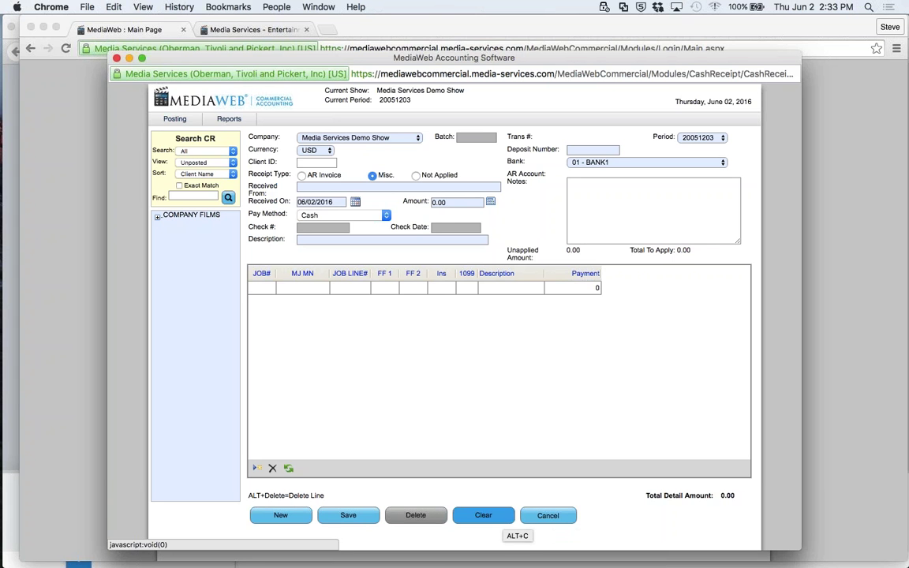
{"action": "left_click", "coordinate": [544, 516]}
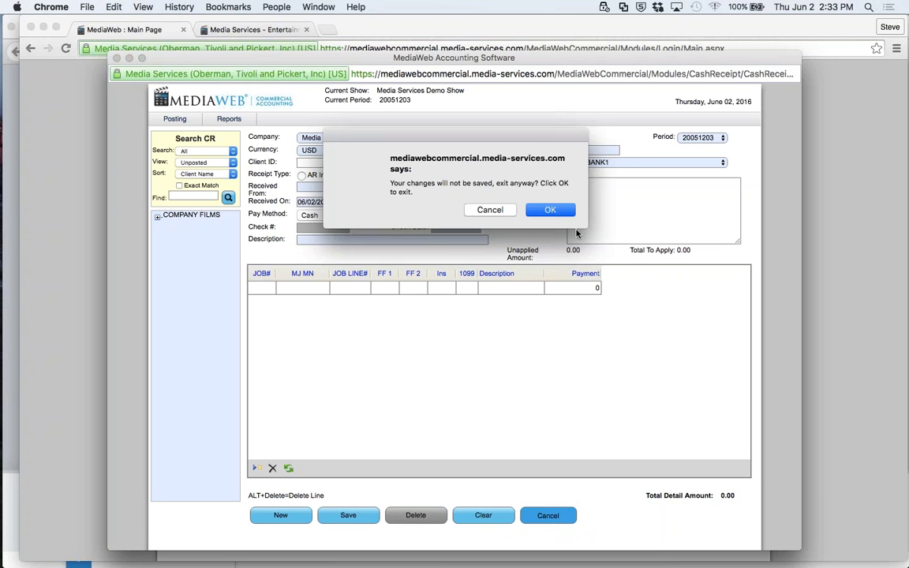
{"action": "left_click", "coordinate": [546, 208]}
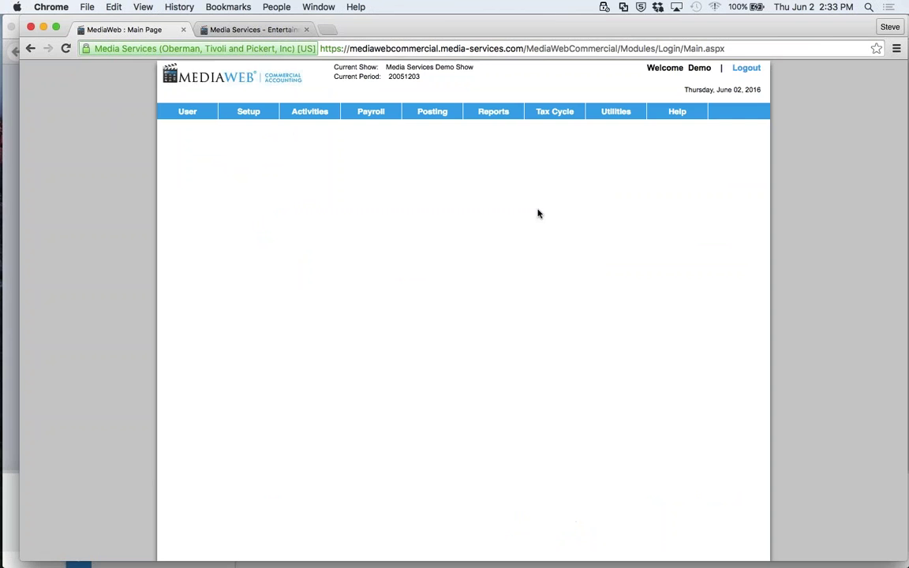
- Open the Print and Post checks activity for the demo company's outstanding invoices
{"action": "left_click", "coordinate": [250, 120]}
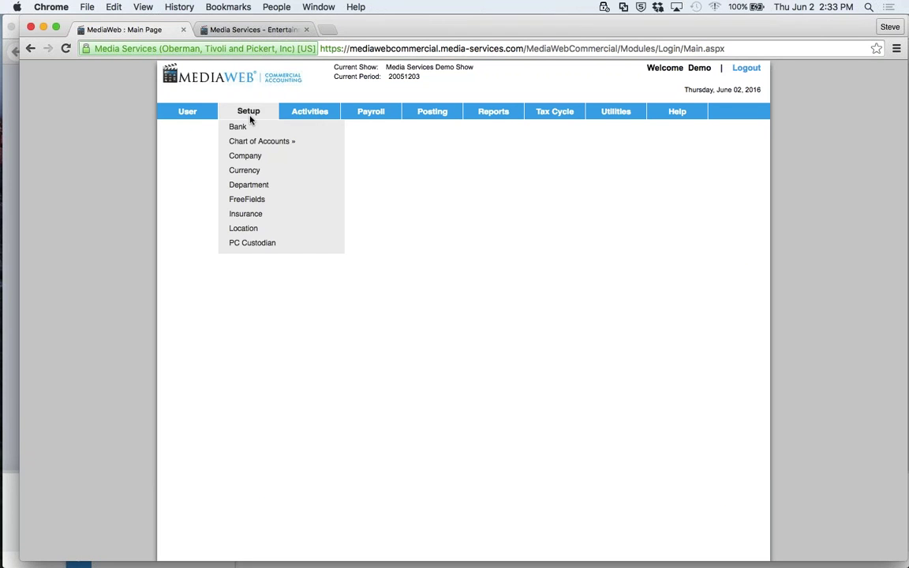
{"action": "mouse_move", "coordinate": [298, 115]}
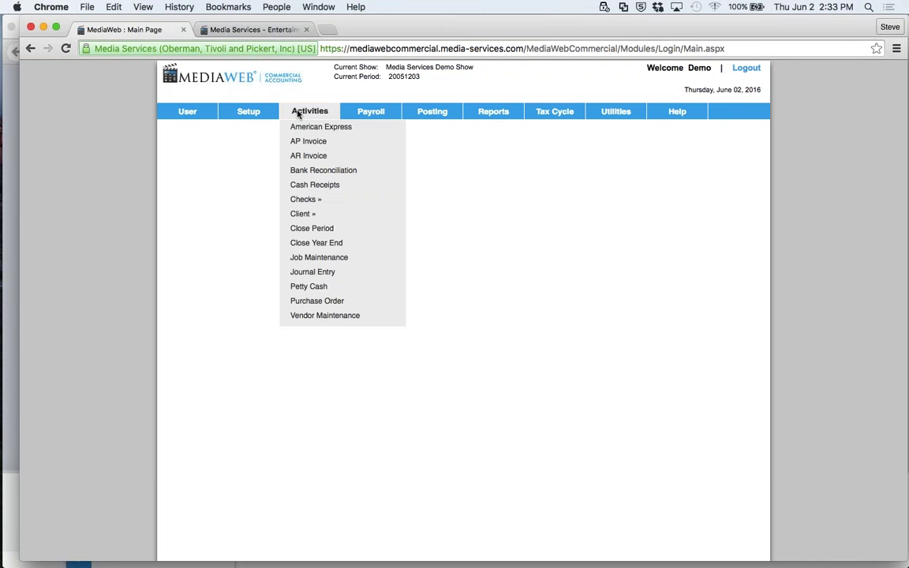
{"action": "mouse_move", "coordinate": [313, 200]}
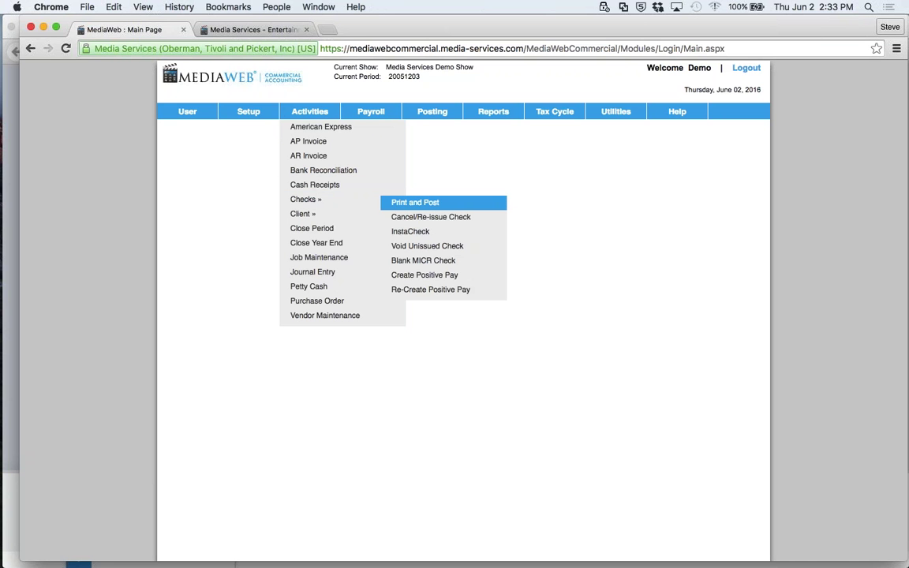
{"action": "left_click", "coordinate": [400, 204]}
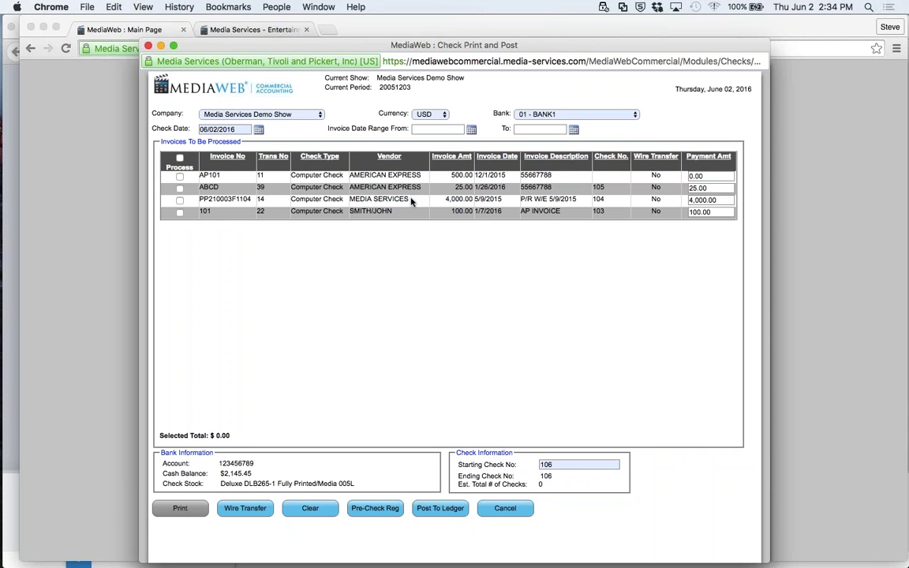
- Select American Express invoice ABCD and the 4,000.00 Media Services invoice for check processing, and cancel the check run
{"action": "left_click", "coordinate": [179, 189]}
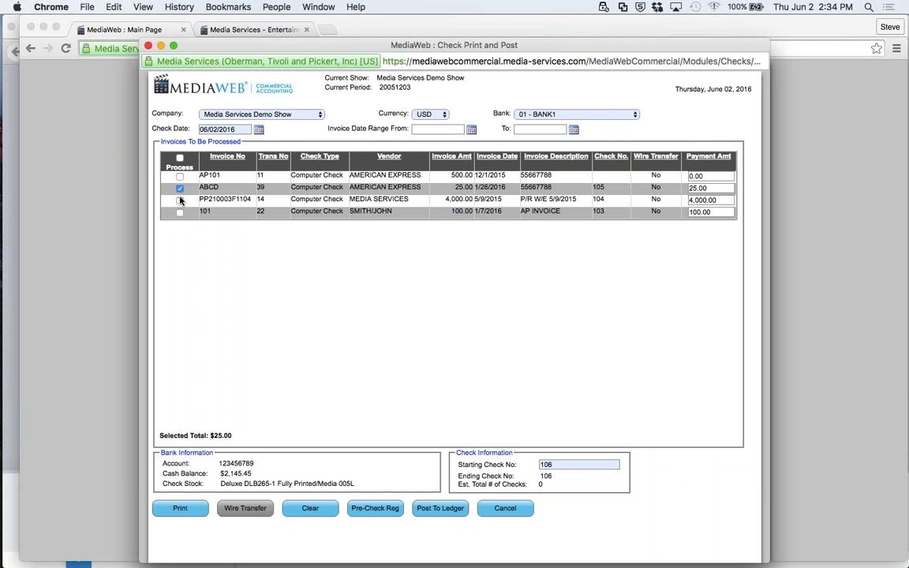
{"action": "left_click", "coordinate": [179, 201]}
{"action": "left_click", "coordinate": [505, 513]}
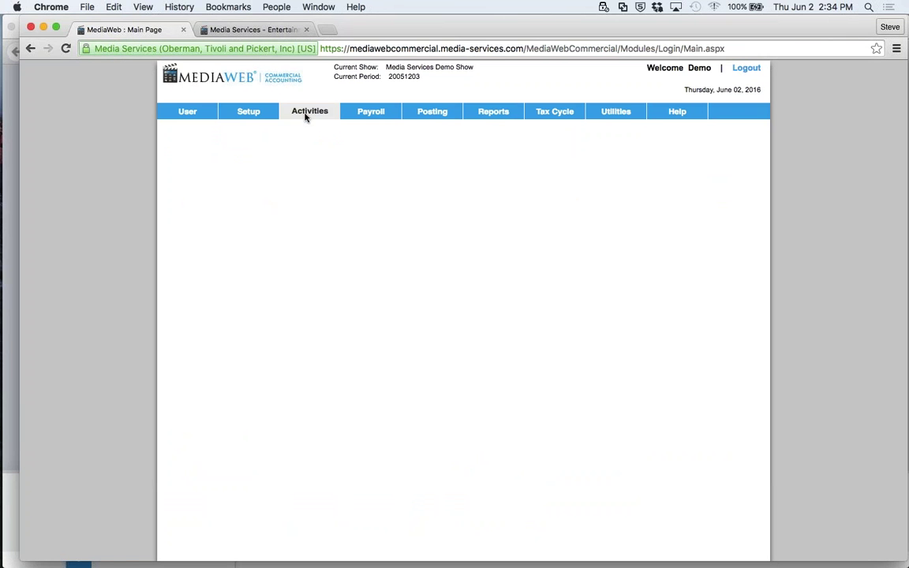
- Open the Close Period activity, view the company choices for the period being closed, and cancel without closing it
{"action": "mouse_move", "coordinate": [308, 116]}
{"action": "mouse_move", "coordinate": [316, 217]}
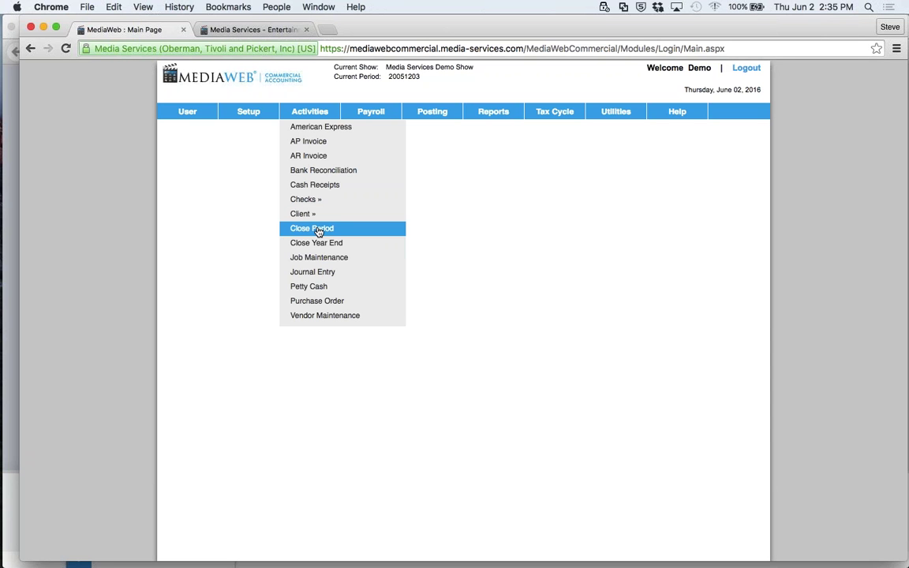
{"action": "left_click", "coordinate": [319, 231]}
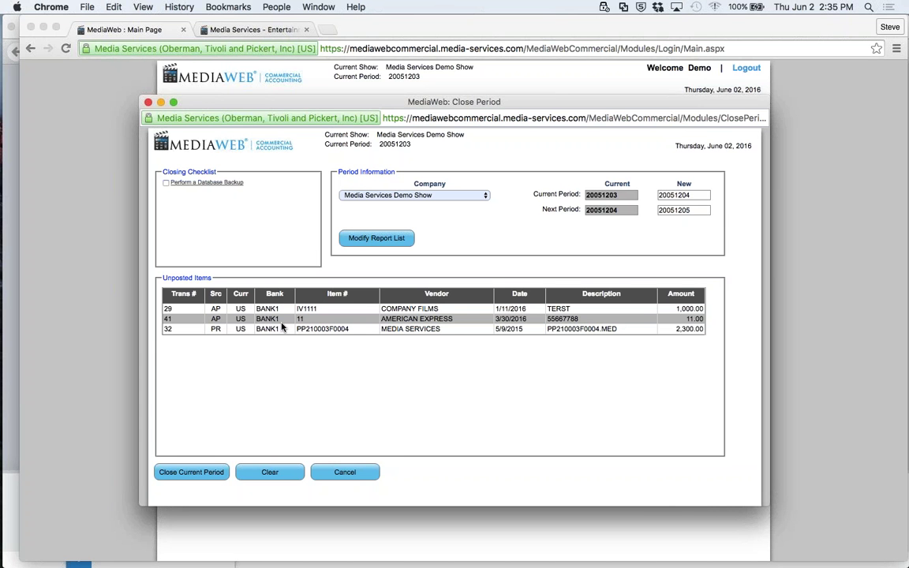
{"action": "left_click", "coordinate": [476, 199]}
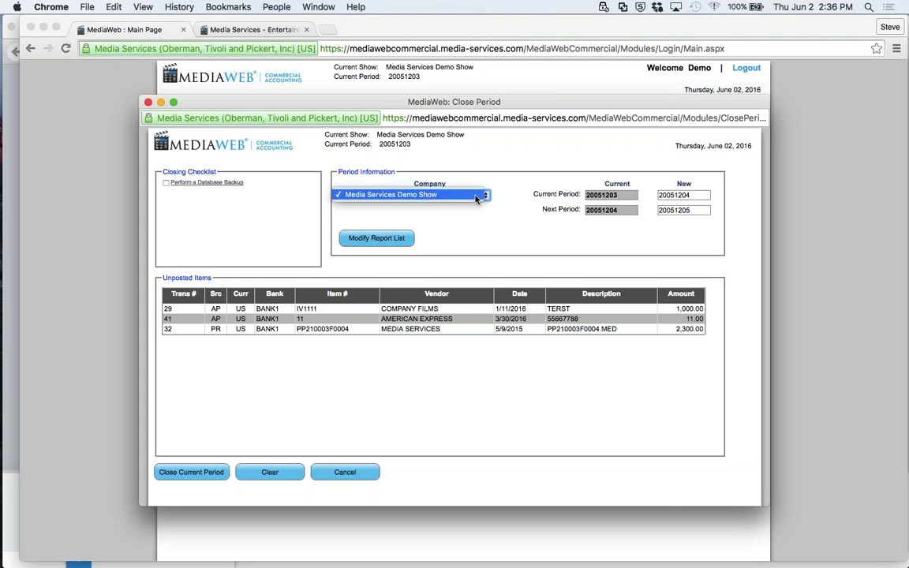
{"action": "left_click", "coordinate": [476, 199]}
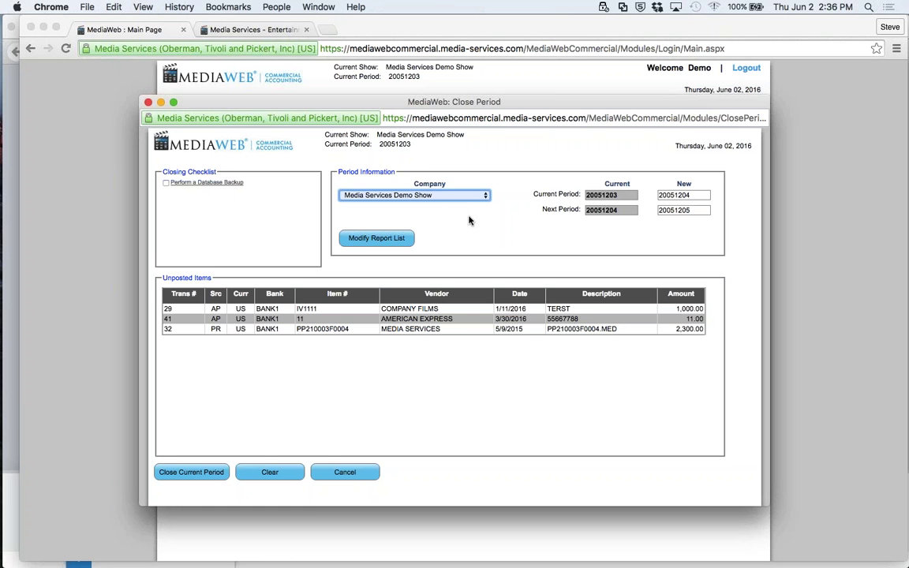
{"action": "left_click", "coordinate": [345, 472]}
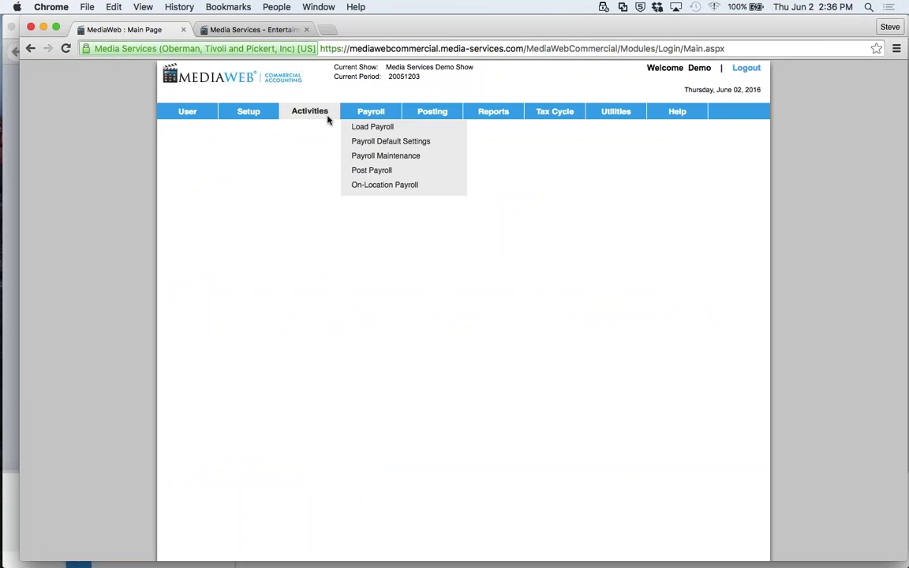
- Open Job Maintenance, load job 100, and view its overview and summary definition
{"action": "mouse_move", "coordinate": [294, 103]}
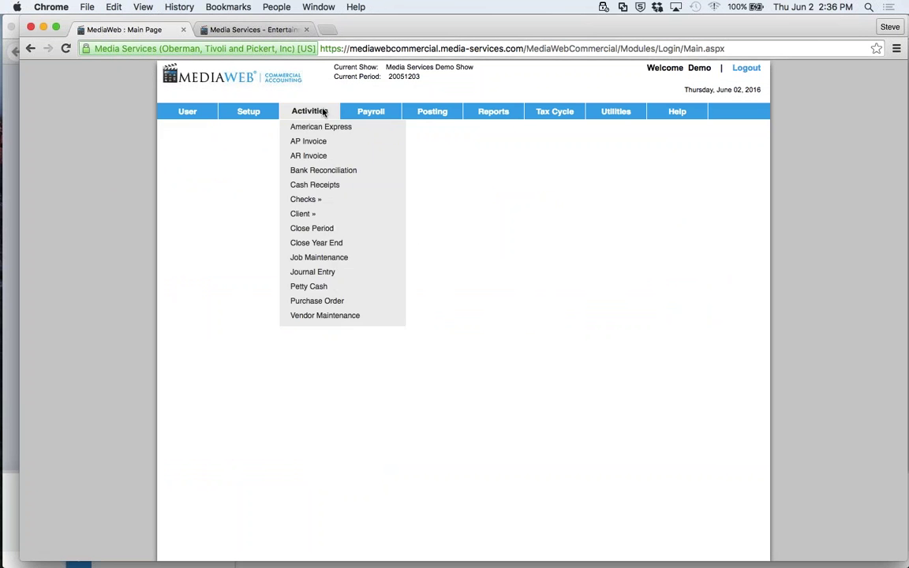
{"action": "left_click", "coordinate": [315, 258]}
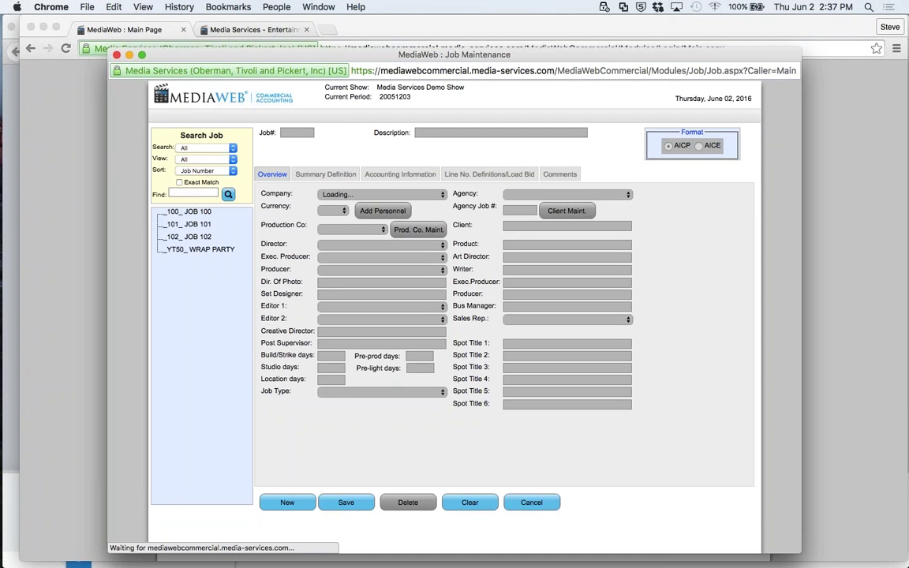
{"action": "left_click", "coordinate": [178, 212]}
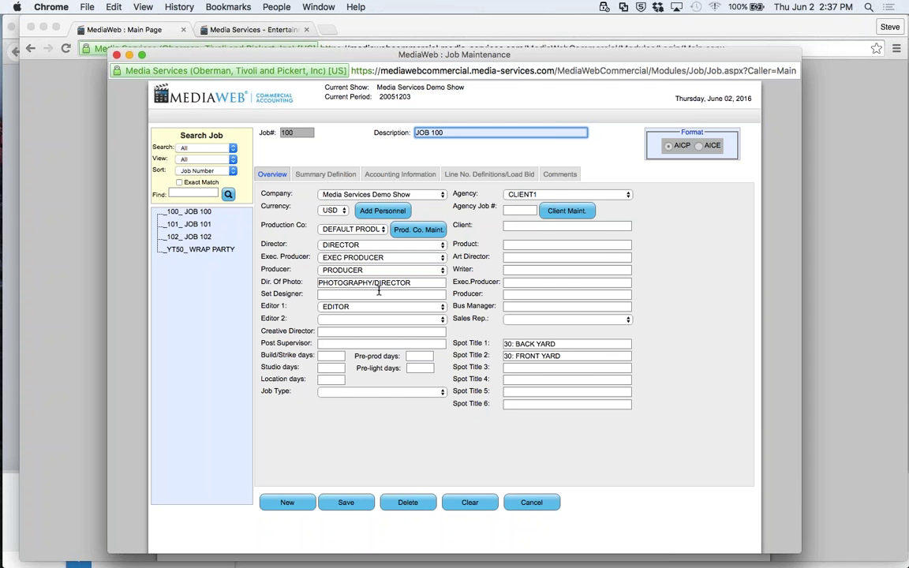
{"action": "left_click", "coordinate": [326, 174]}
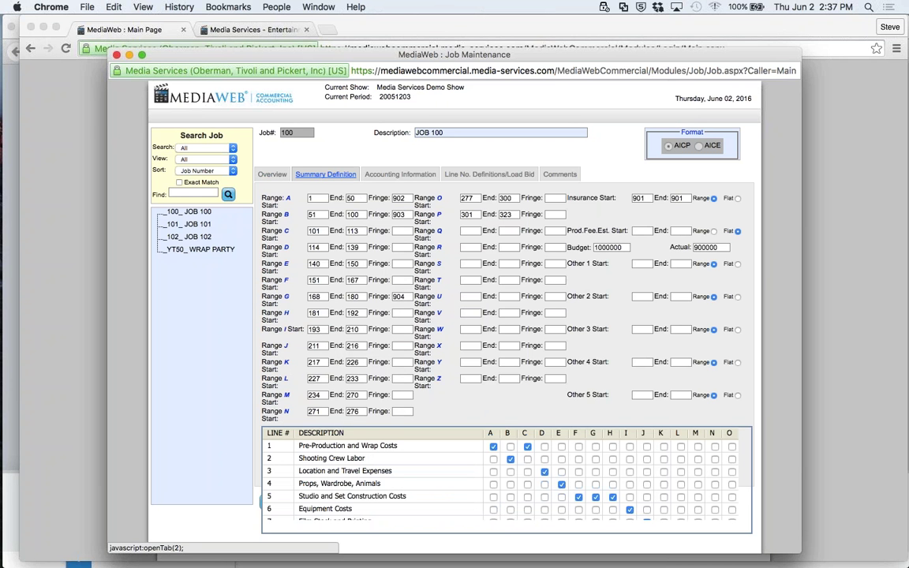
- View job 100's accounting information and the available bid types, leaving the bid type blank
{"action": "left_click", "coordinate": [376, 176]}
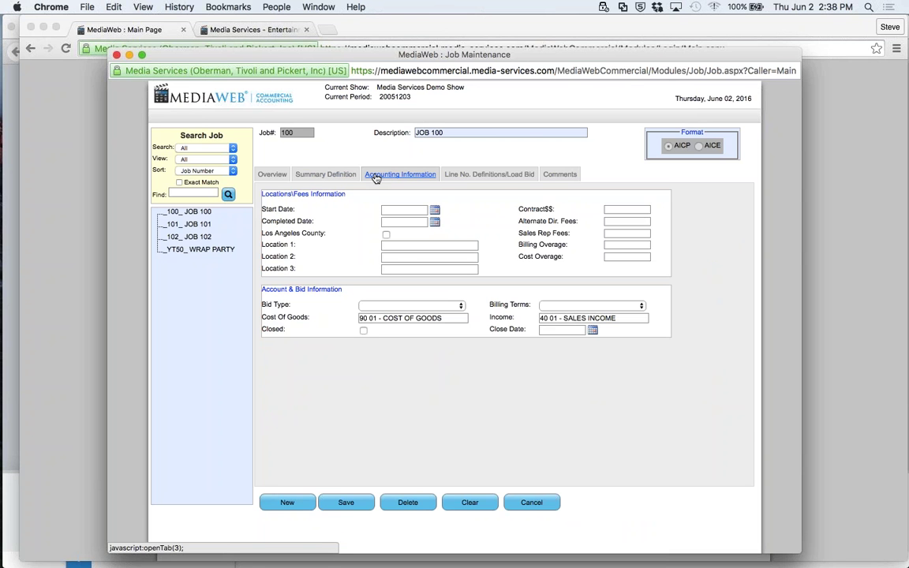
{"action": "left_click", "coordinate": [376, 176]}
{"action": "left_click", "coordinate": [460, 305]}
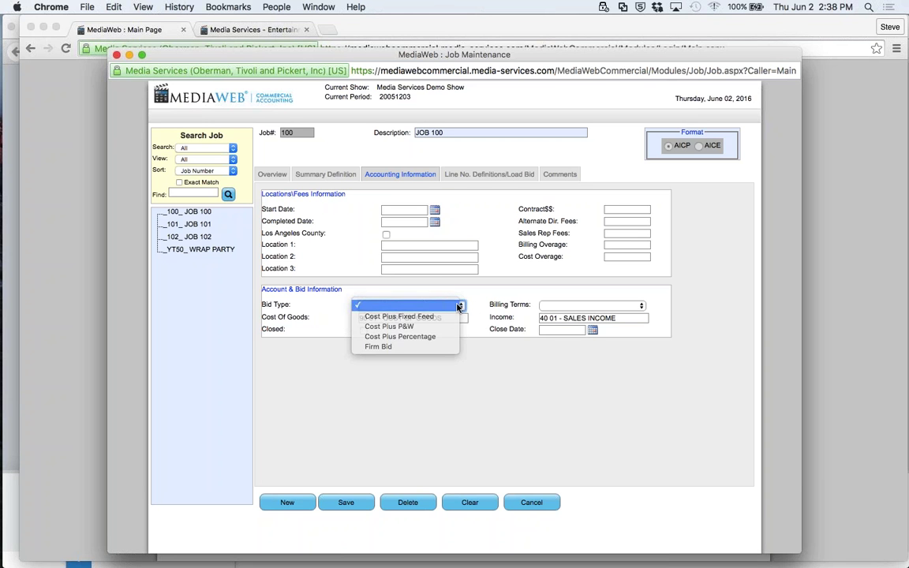
{"action": "left_click", "coordinate": [457, 307]}
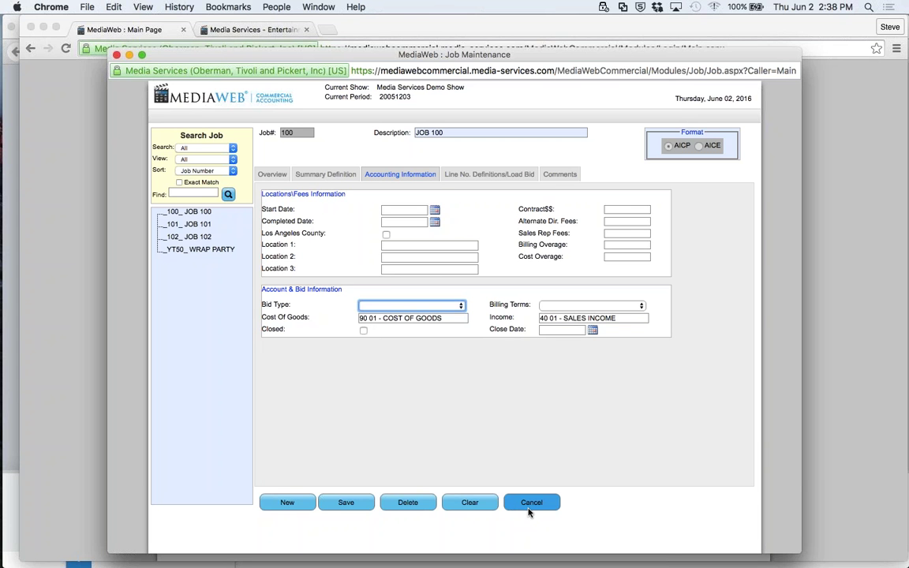
- Review job 100's line number definitions and comments, and exit Job Maintenance without saving
{"action": "left_click", "coordinate": [513, 175]}
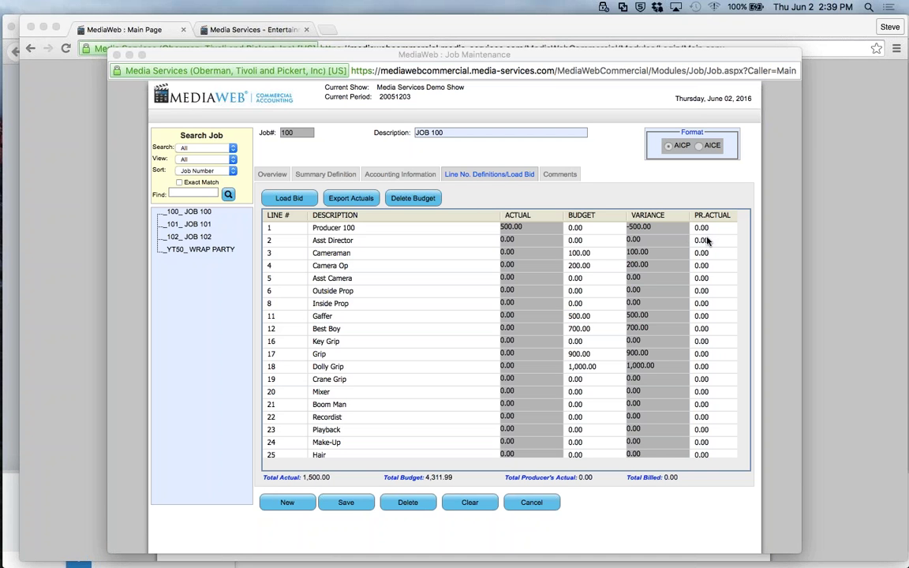
{"action": "scroll", "coordinate": [377, 400], "scroll_direction": "down", "scroll_amount": 1}
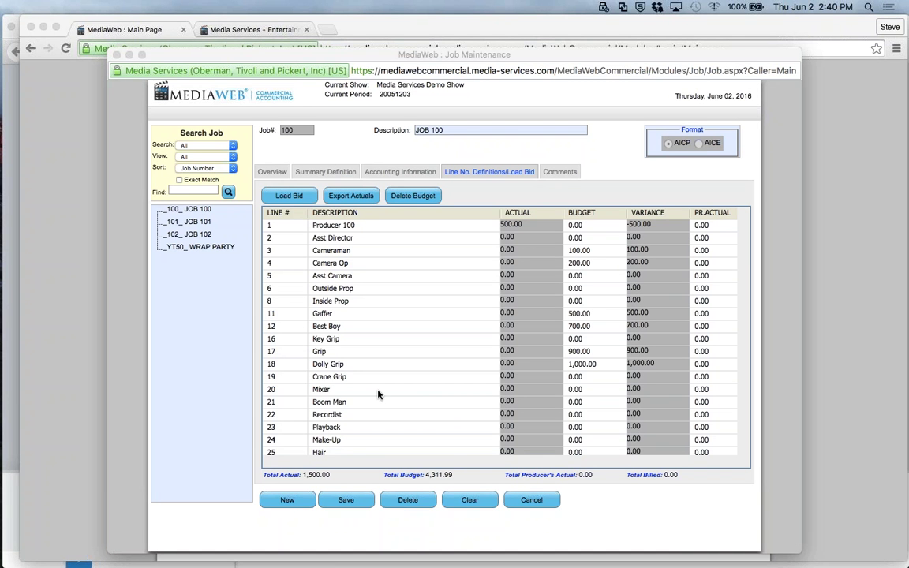
{"action": "left_click", "coordinate": [556, 171]}
{"action": "left_click", "coordinate": [556, 171]}
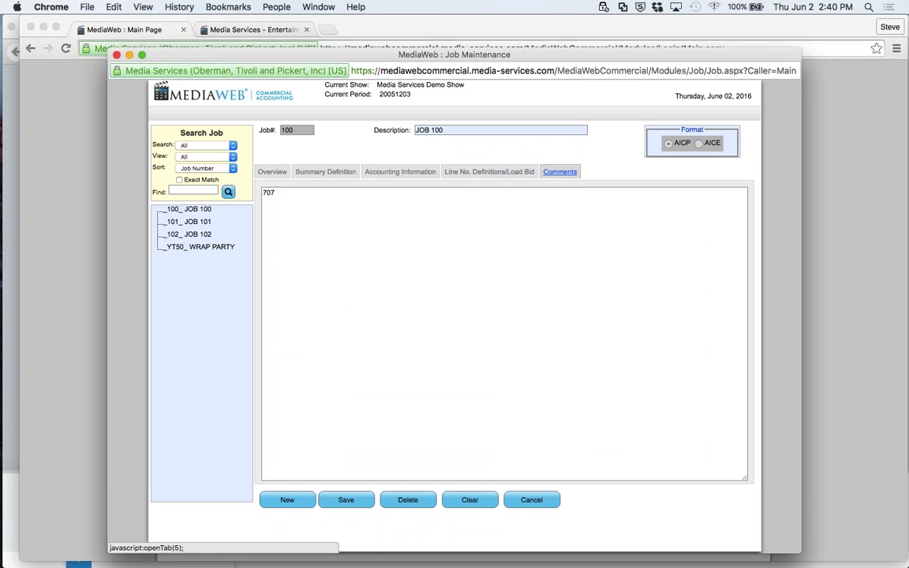
{"action": "left_click", "coordinate": [534, 501]}
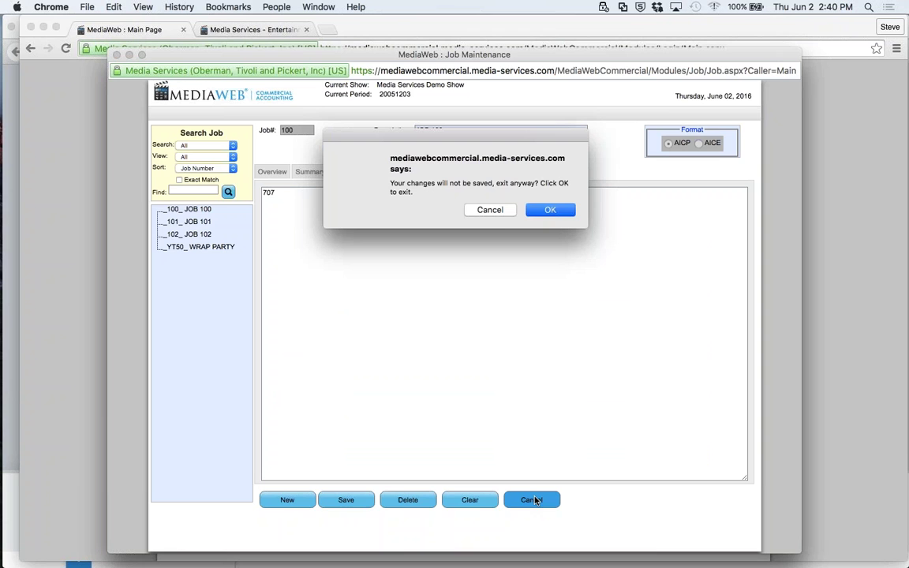
{"action": "left_click", "coordinate": [559, 210]}
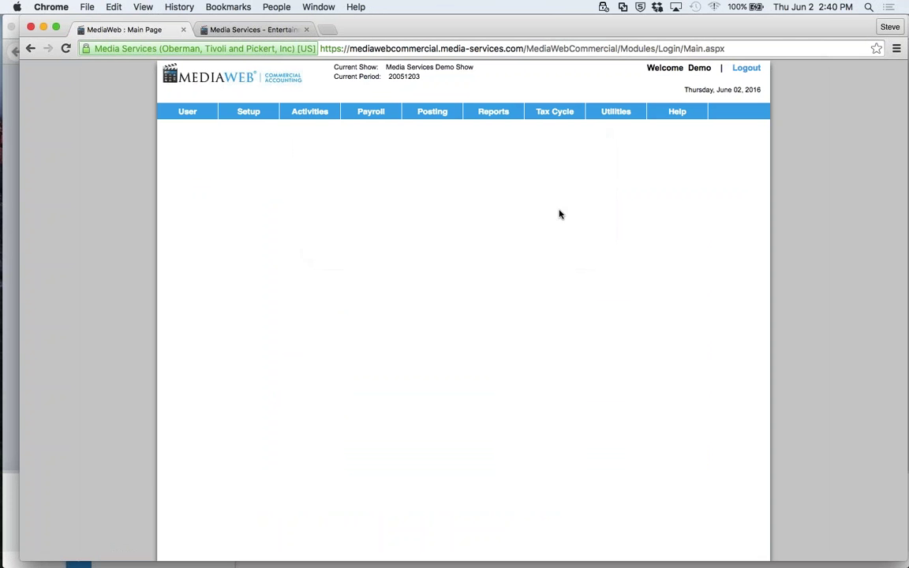
- Open the Journal Entry activity for the demo company and check its tools for importing entries
{"action": "left_click", "coordinate": [312, 113]}
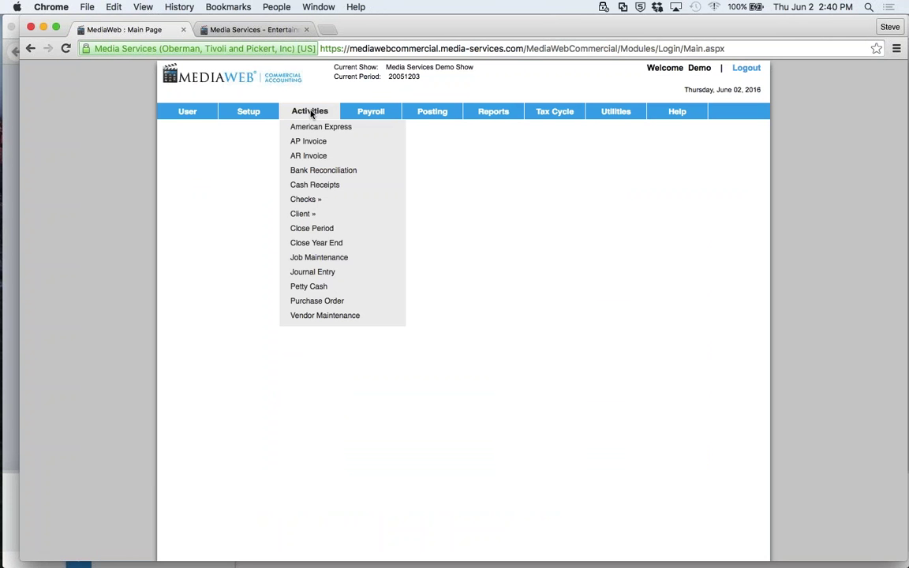
{"action": "left_click", "coordinate": [326, 276]}
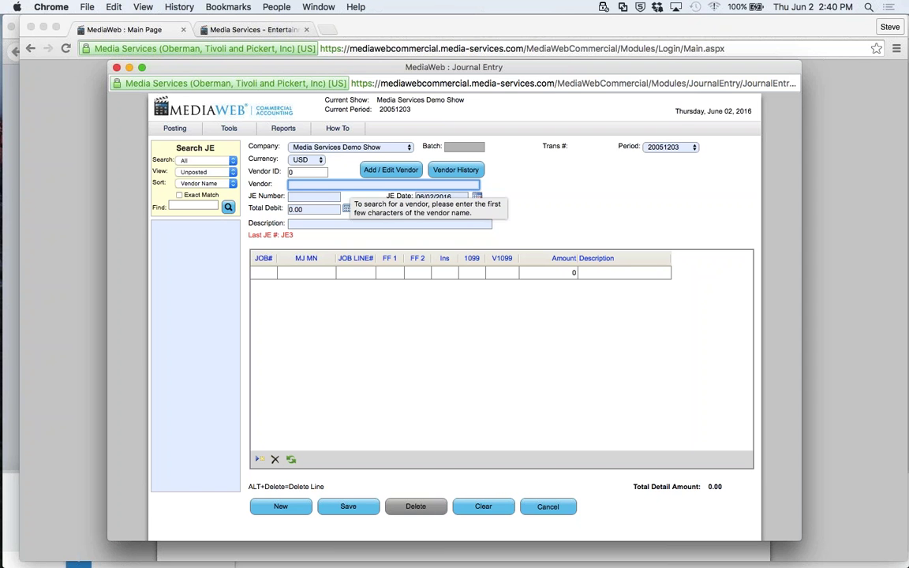
{"action": "mouse_move", "coordinate": [229, 128]}
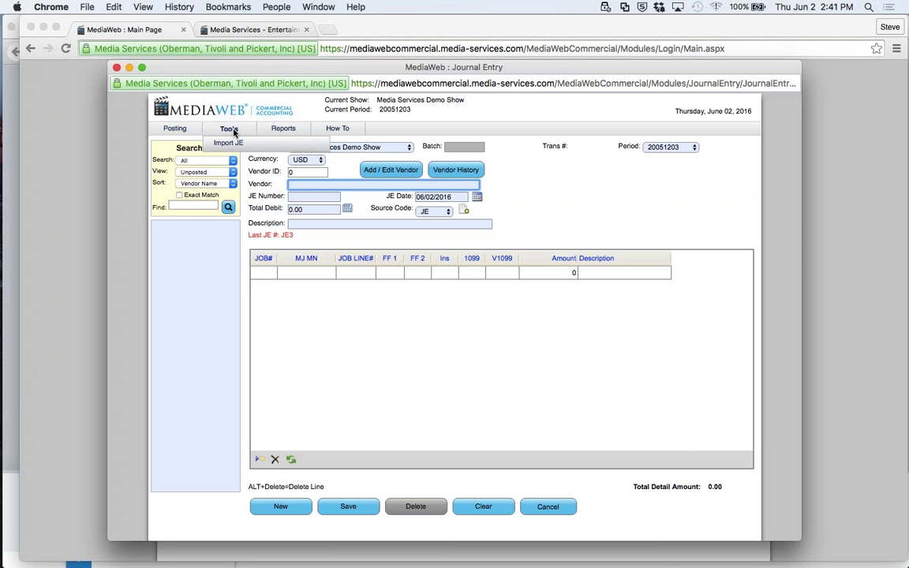
- Set the journal entry's total debit to 100, keep JE as the source code, and enter the description demo
{"action": "left_click", "coordinate": [321, 210]}
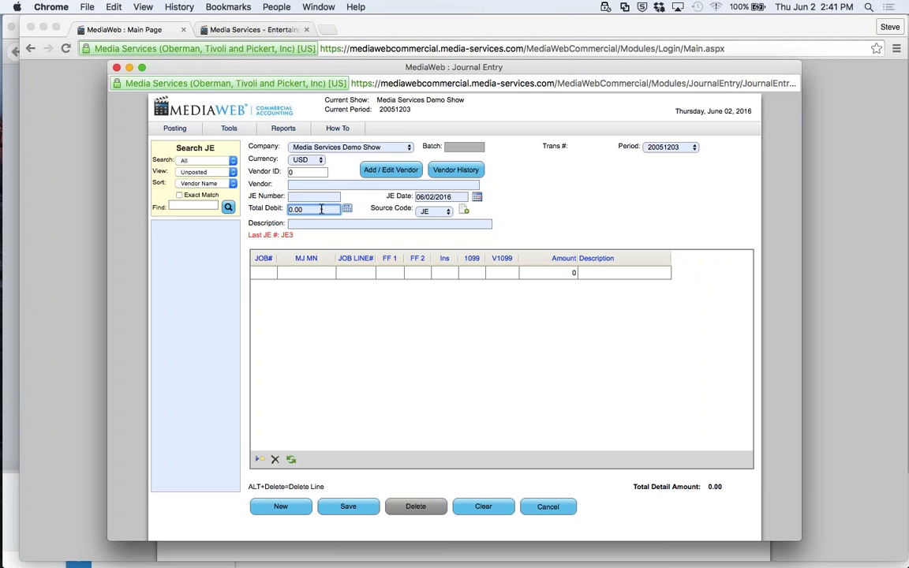
{"action": "double_click", "coordinate": [321, 210]}
{"action": "type", "text": "100"}
{"action": "key", "text": "Tab"}
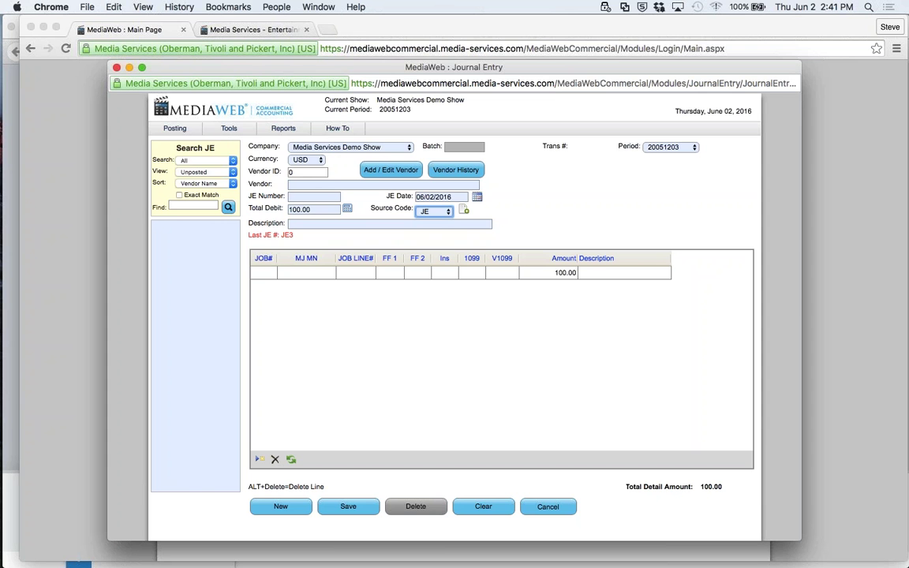
{"action": "key", "text": "space"}
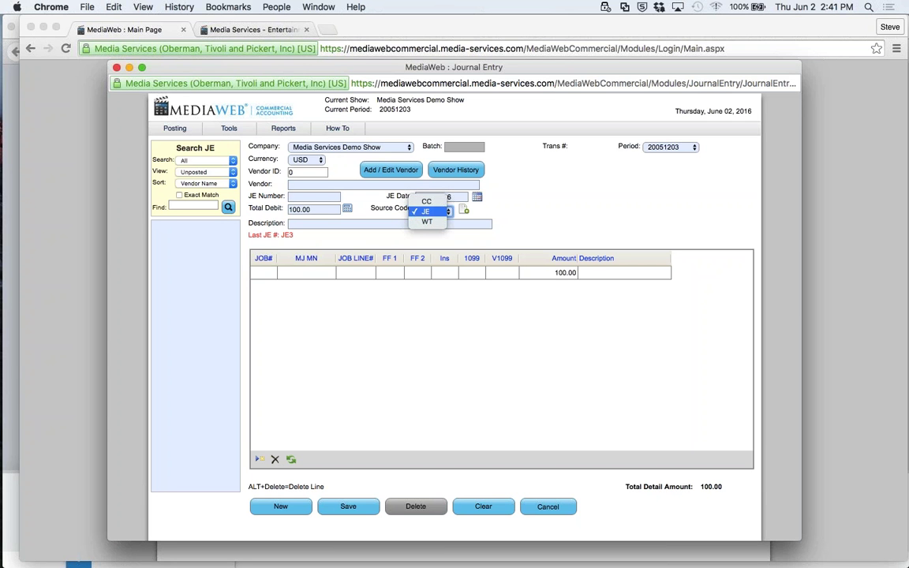
{"action": "left_click", "coordinate": [434, 213]}
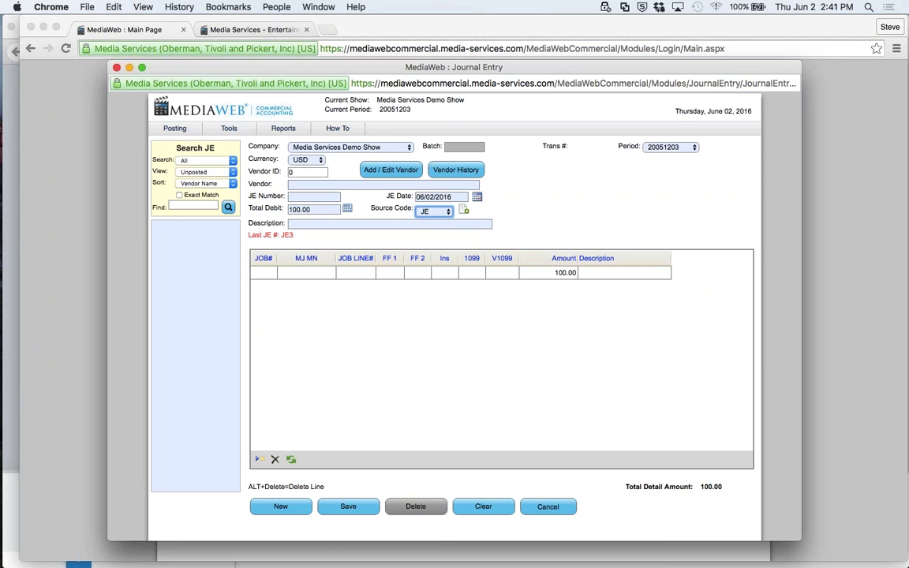
{"action": "left_click", "coordinate": [403, 222]}
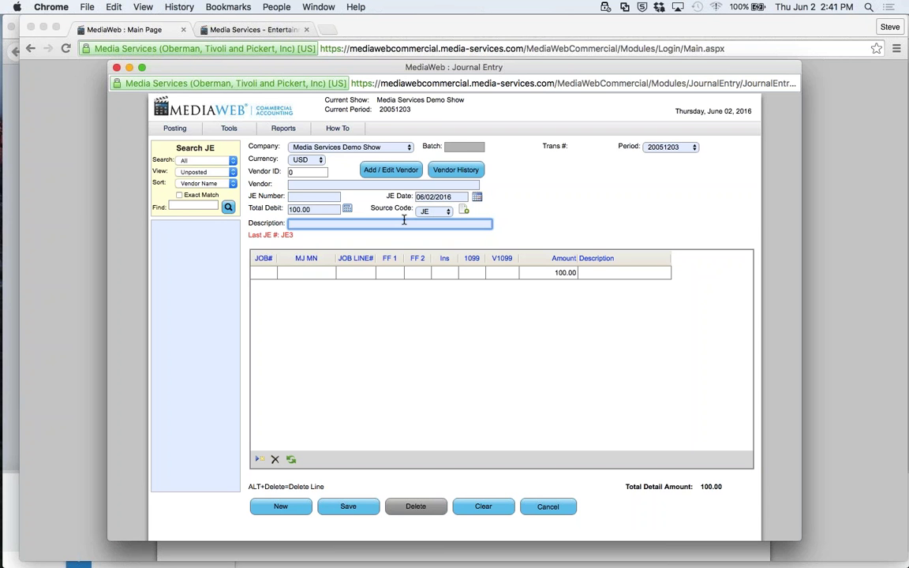
{"action": "type", "text": "demo"}
- Assign job 100 and account 13 02 - EQUIPMENT to the journal entry's first detail line
{"action": "left_click", "coordinate": [269, 274]}
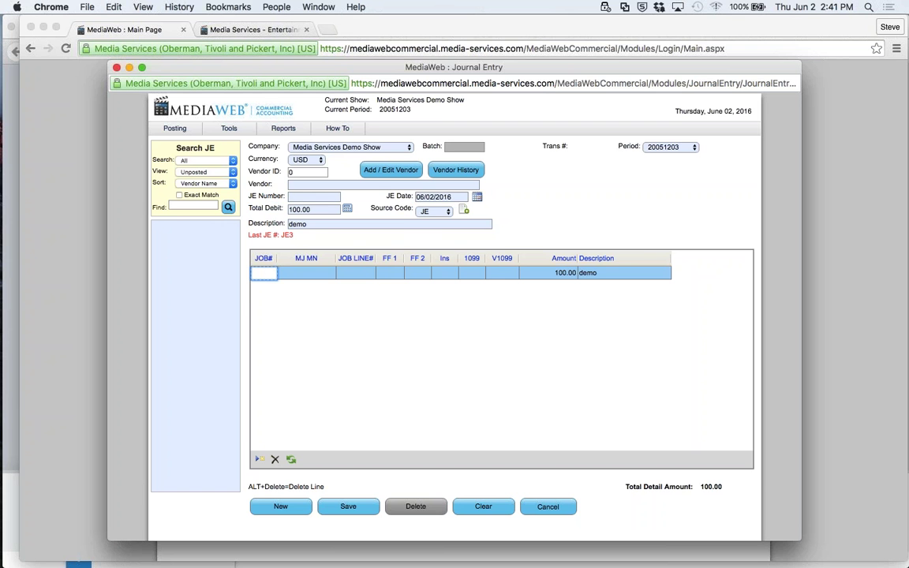
{"action": "type", "text": "1"}
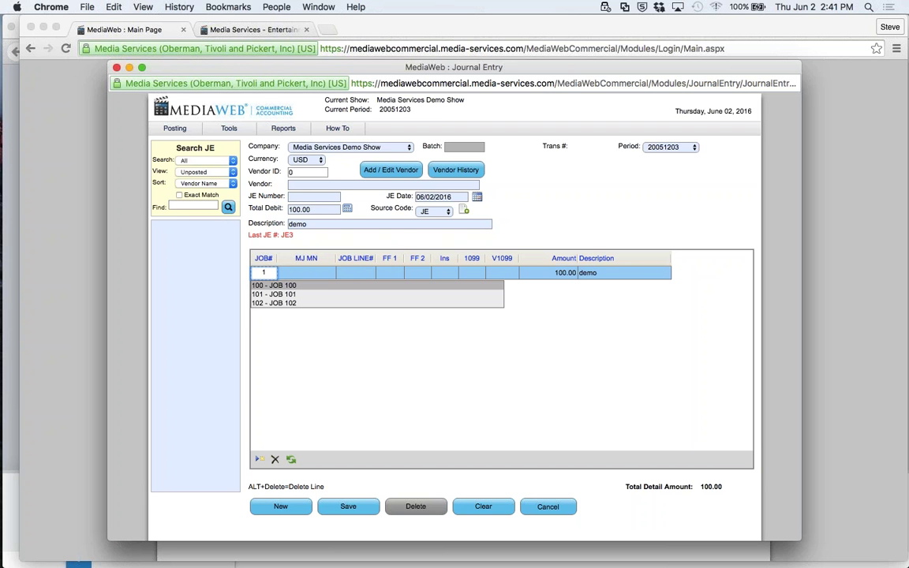
{"action": "key", "text": "Return"}
{"action": "key", "text": "Tab"}
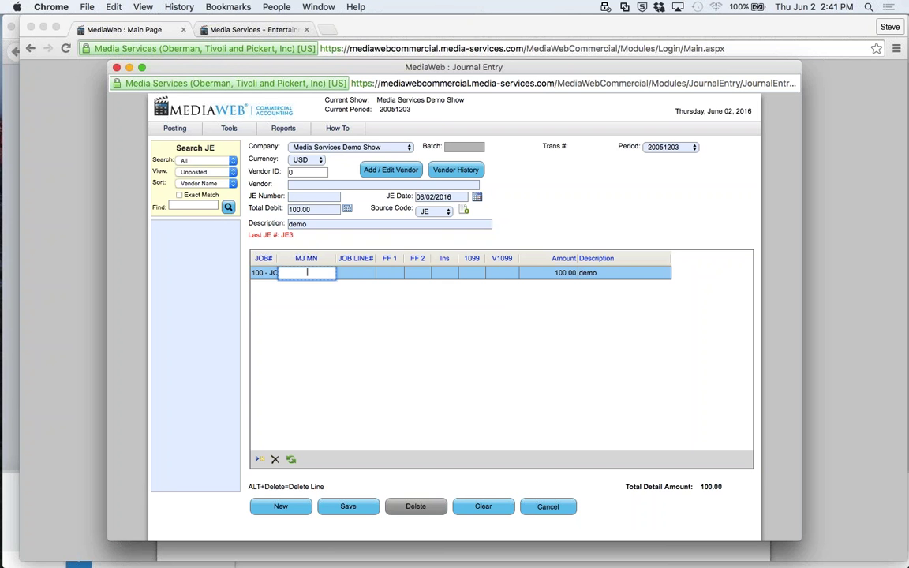
{"action": "type", "text": "1"}
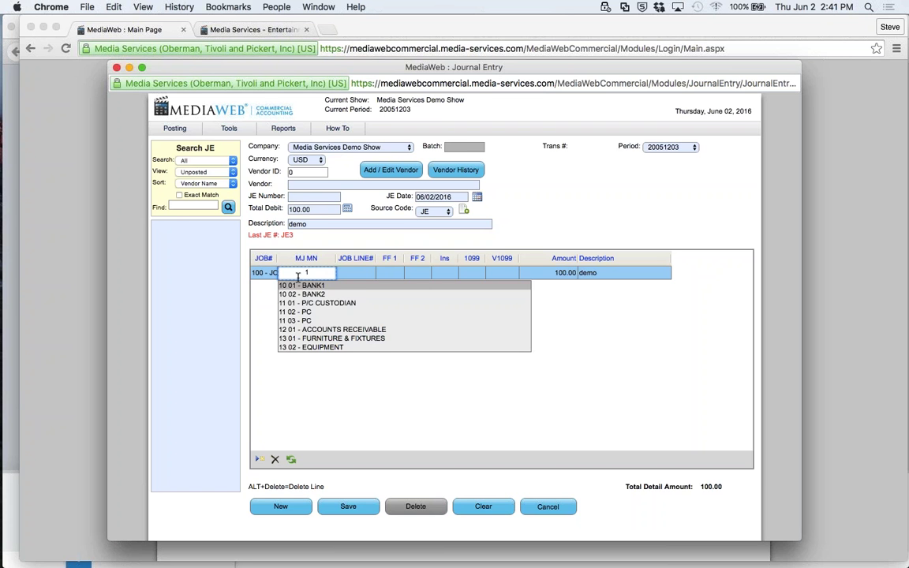
{"action": "left_click", "coordinate": [320, 347]}
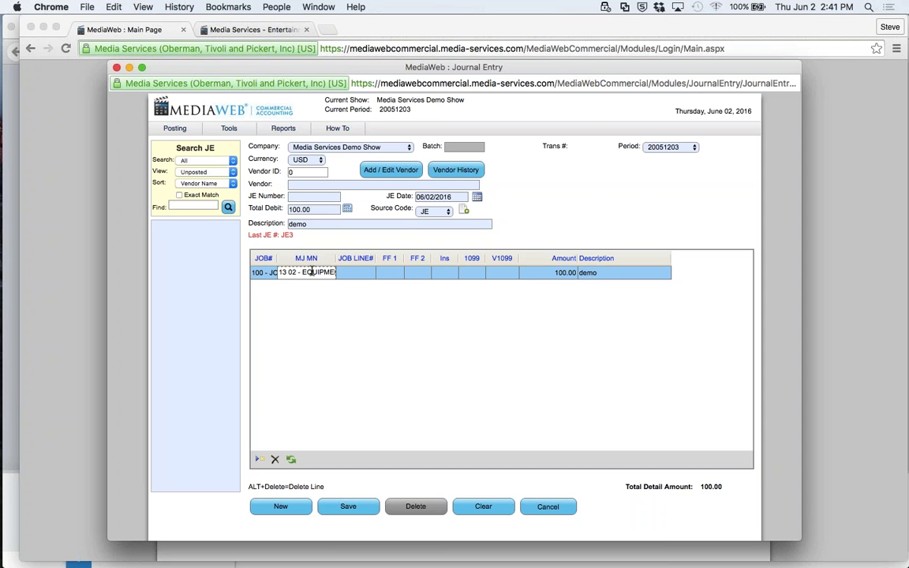
{"action": "key", "text": "Tab"}
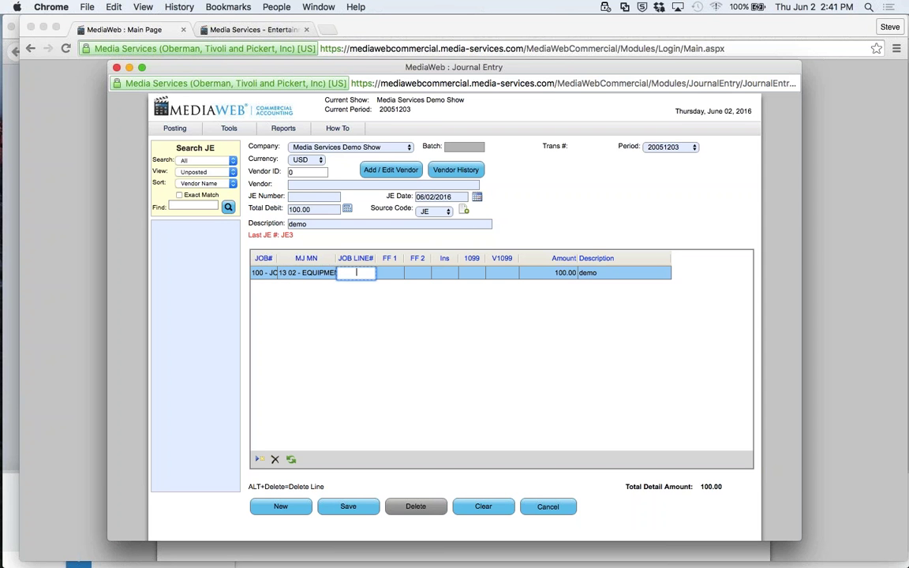
- Change the detail line's account to 50 01 - ACCOUNTING
{"action": "left_click", "coordinate": [307, 273]}
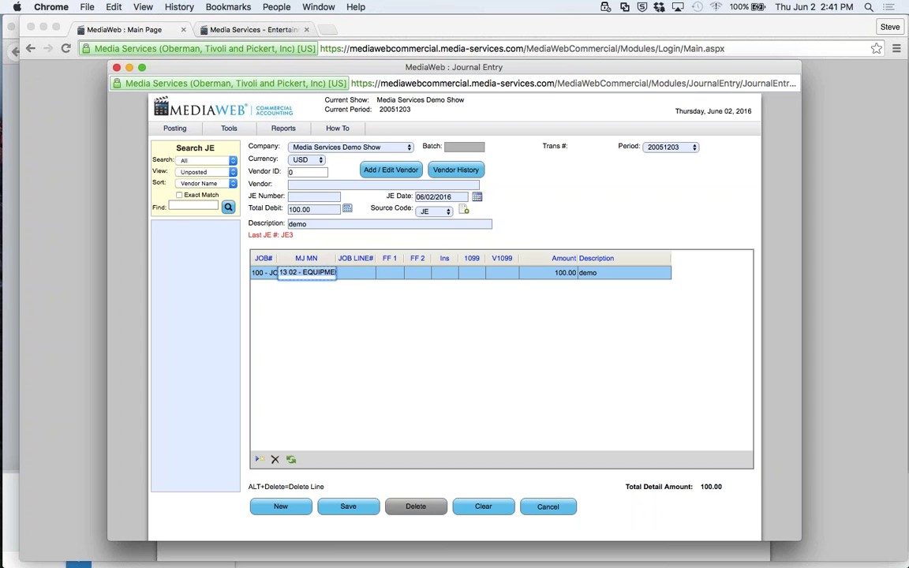
{"action": "type", "text": "1"}
{"action": "key", "text": "BackSpace"}
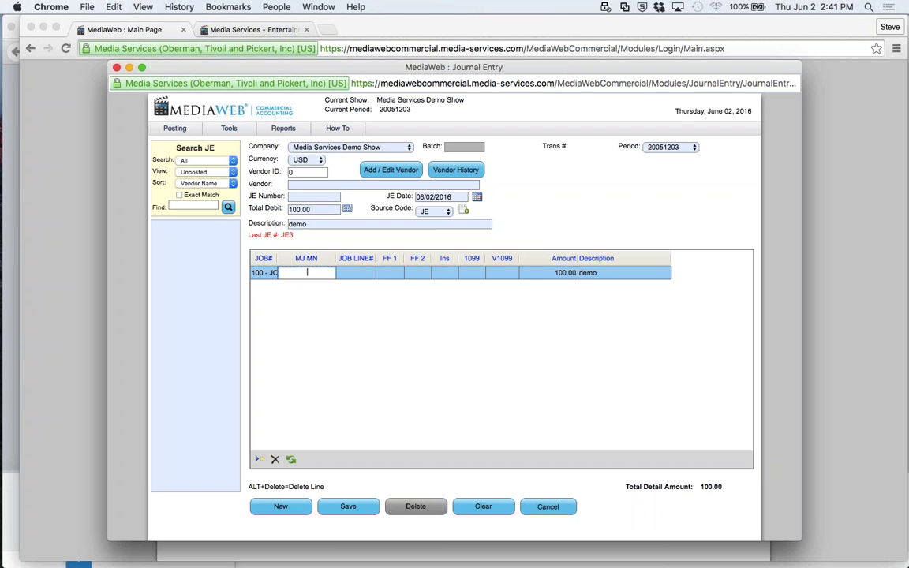
{"action": "type", "text": "5"}
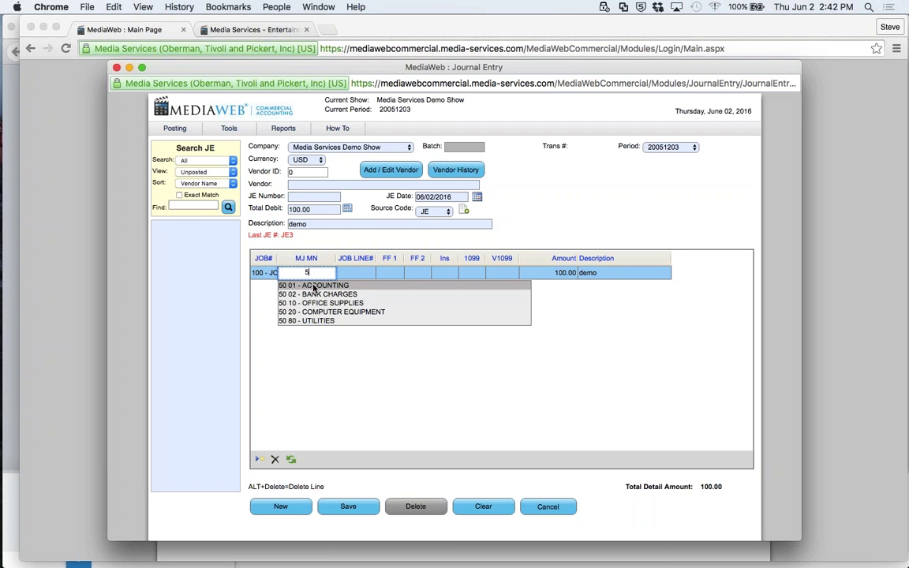
{"action": "left_click", "coordinate": [313, 286]}
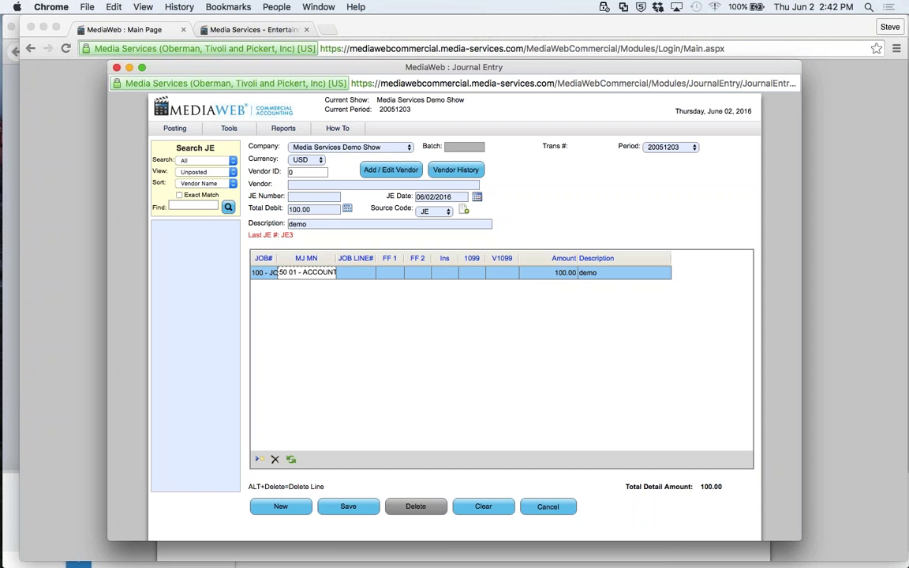
- Remove the job from the journal entry's first detail line and add a second detail line
{"action": "left_click", "coordinate": [263, 273]}
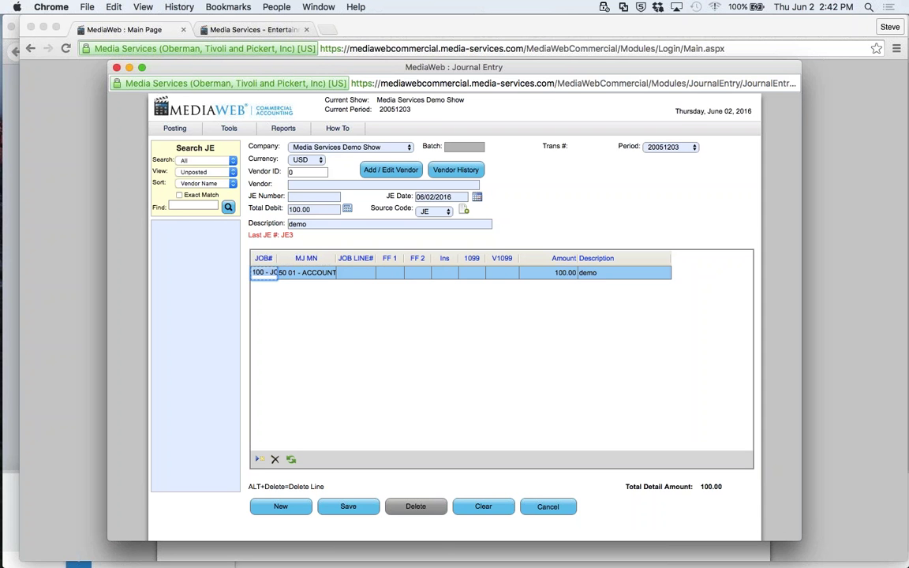
{"action": "left_click", "coordinate": [264, 272]}
{"action": "key", "text": "Tab"}
{"action": "key", "text": "Tab"}
{"action": "key", "text": "Tab"}
{"action": "key", "text": "Tab"}
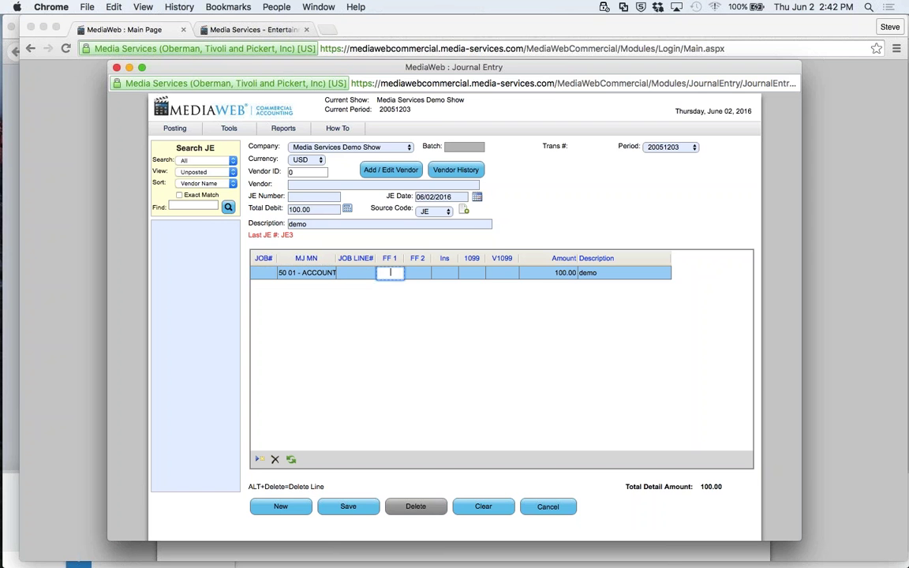
{"action": "key", "text": "Tab"}
{"action": "key", "text": "Tab"}
{"action": "key", "text": "Tab"}
{"action": "key", "text": "Tab"}
{"action": "key", "text": "Tab"}
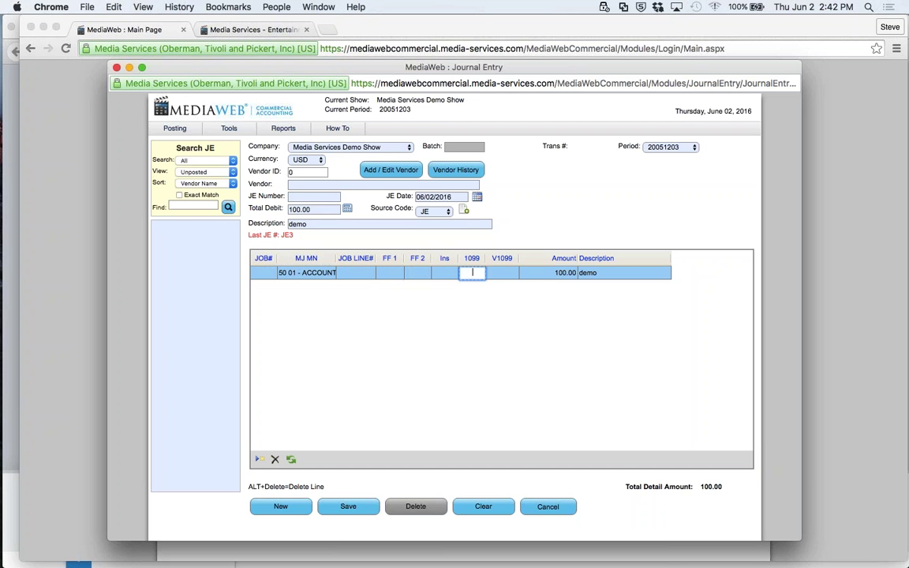
{"action": "key", "text": "Tab"}
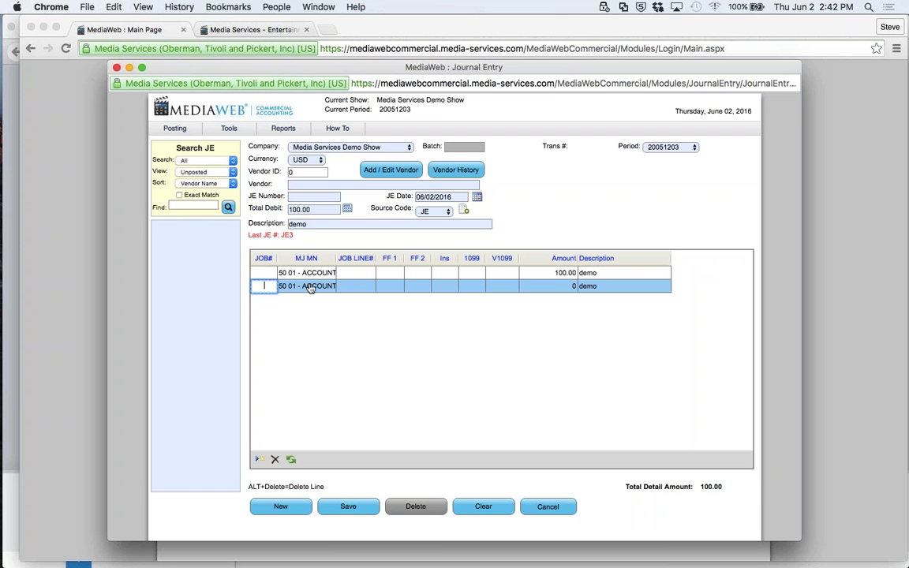
- Assign account 40 01 - SALES INCOME to the second detail line and set its amount to -100
{"action": "key", "text": "Tab"}
{"action": "type", "text": "60"}
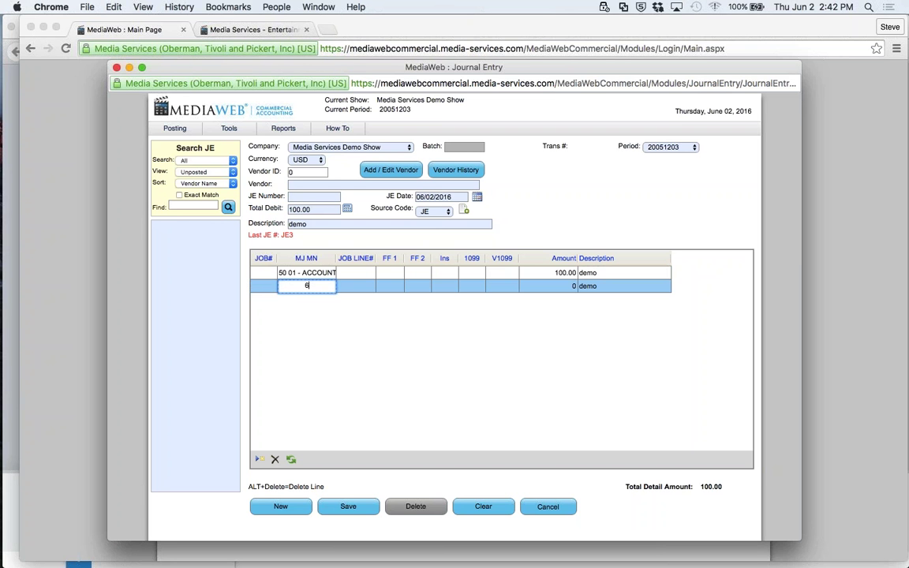
{"action": "key", "text": "BackSpace"}
{"action": "key", "text": "BackSpace"}
{"action": "type", "text": "40"}
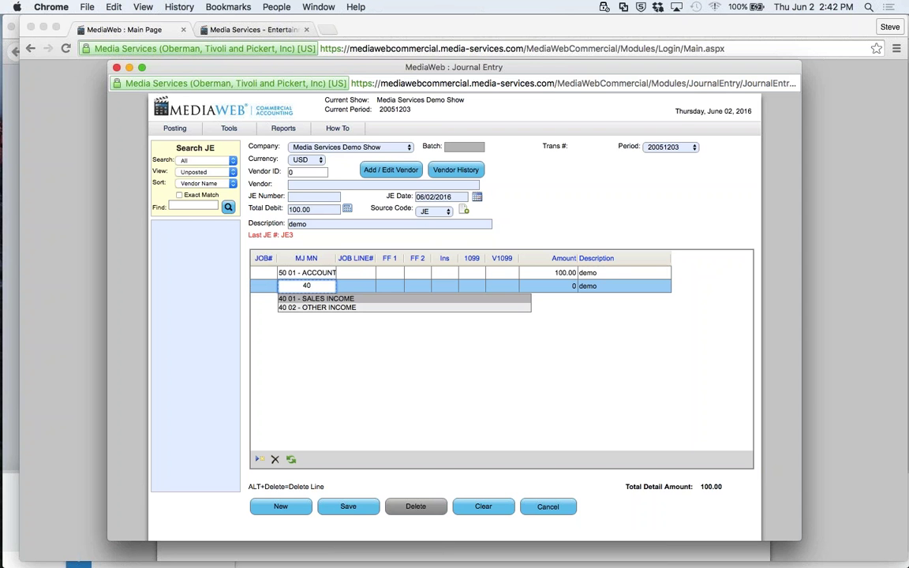
{"action": "left_click", "coordinate": [322, 300]}
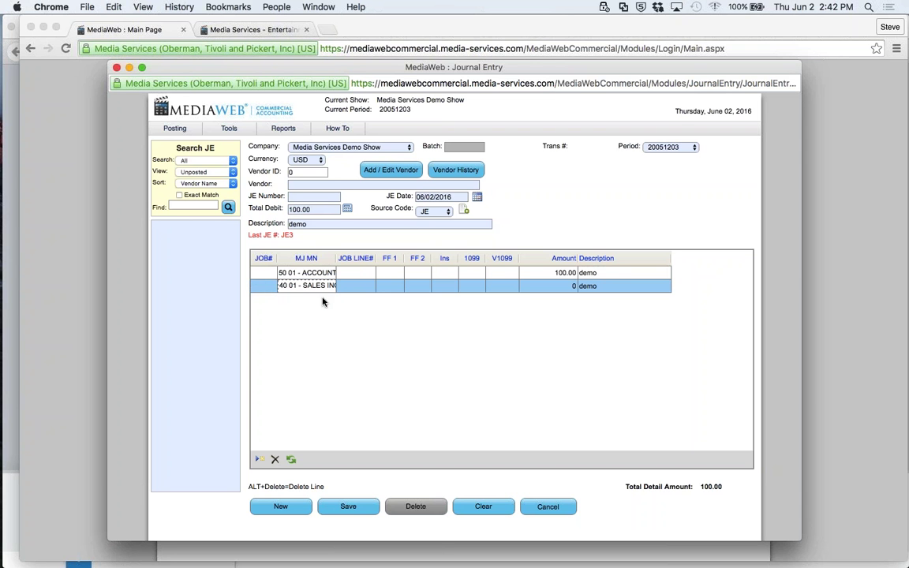
{"action": "key", "text": "Tab"}
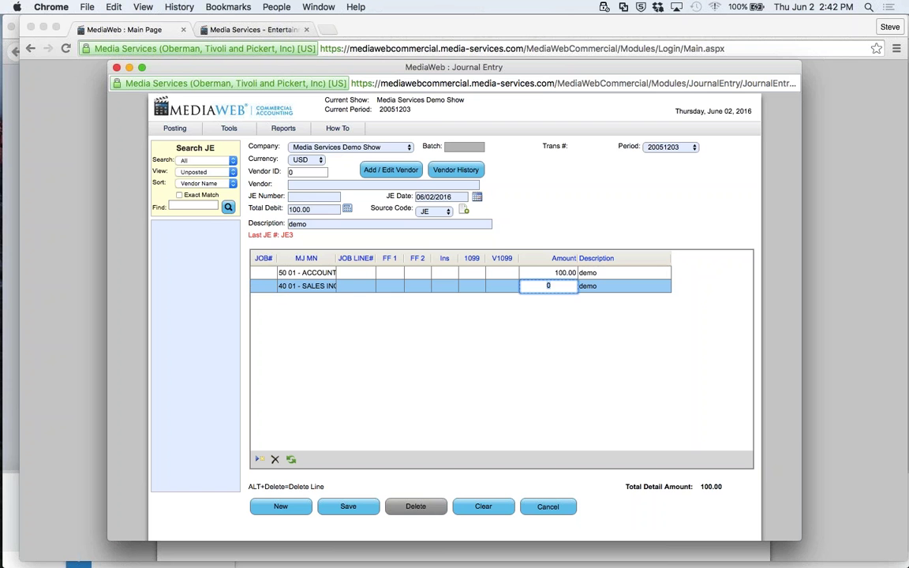
{"action": "type", "text": "-100"}
{"action": "key", "text": "Tab"}
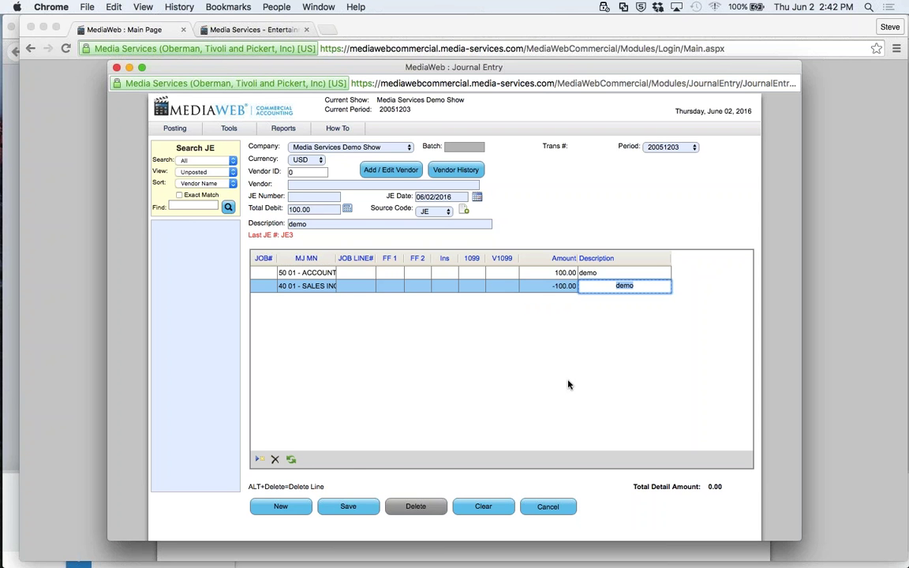
- Try to save the journal entry, and set its vendor to JOURNAL ENTRY
{"action": "left_click", "coordinate": [345, 510]}
{"action": "left_click", "coordinate": [346, 510]}
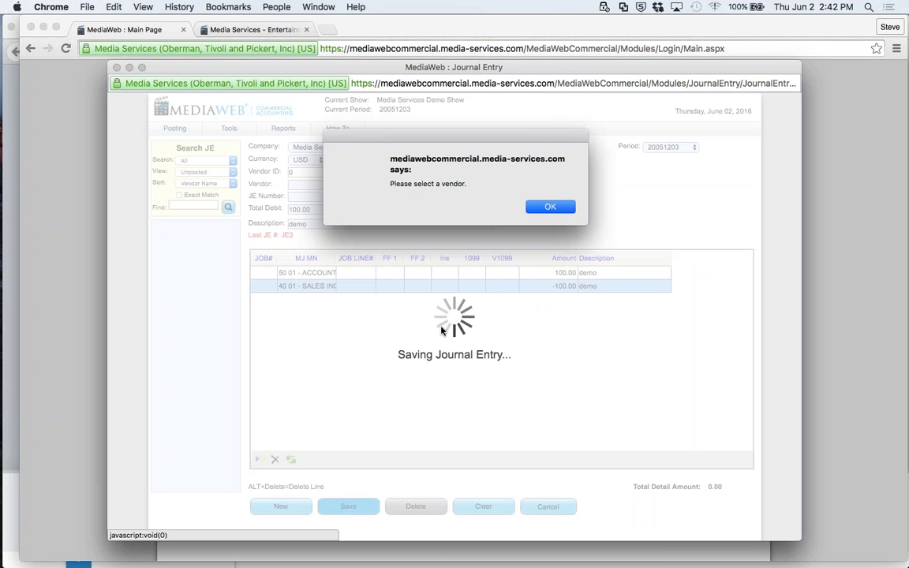
{"action": "left_click", "coordinate": [552, 206]}
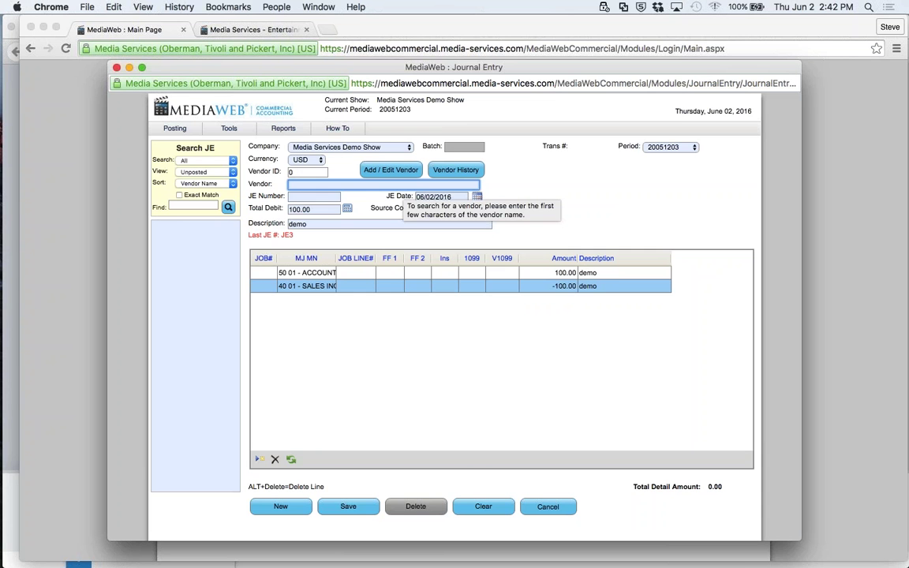
{"action": "type", "text": "jo"}
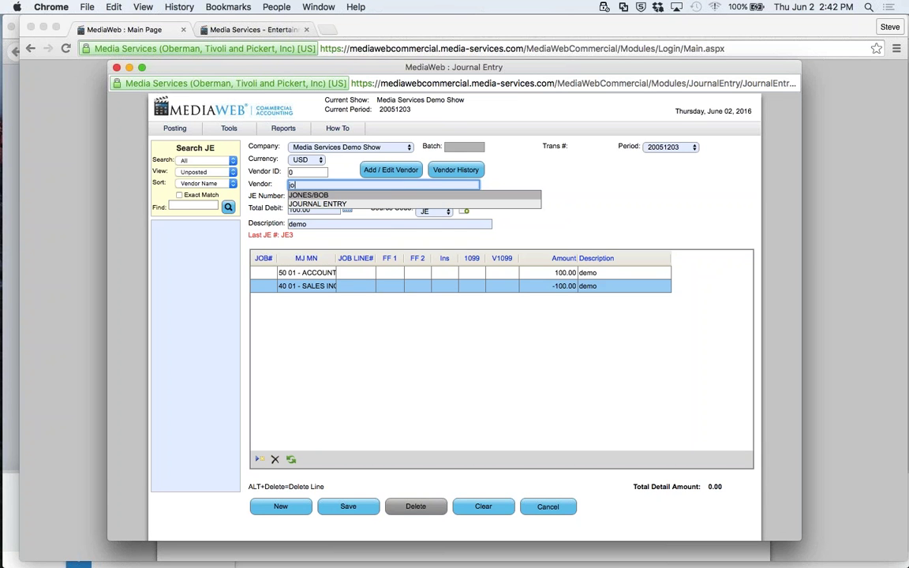
{"action": "key", "text": "Down"}
{"action": "key", "text": "Return"}
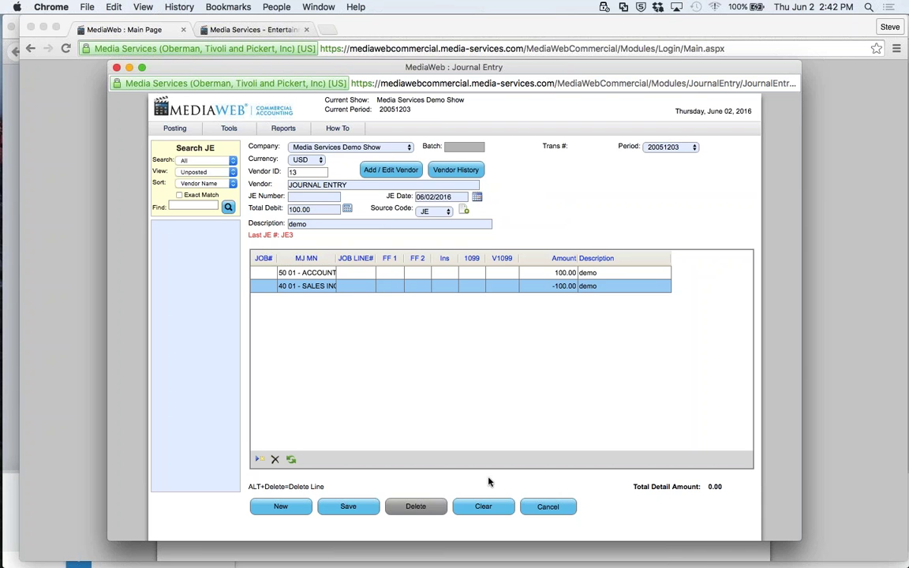
- Enter JE4 as the JE number and save the journal entry
{"action": "left_click", "coordinate": [348, 506]}
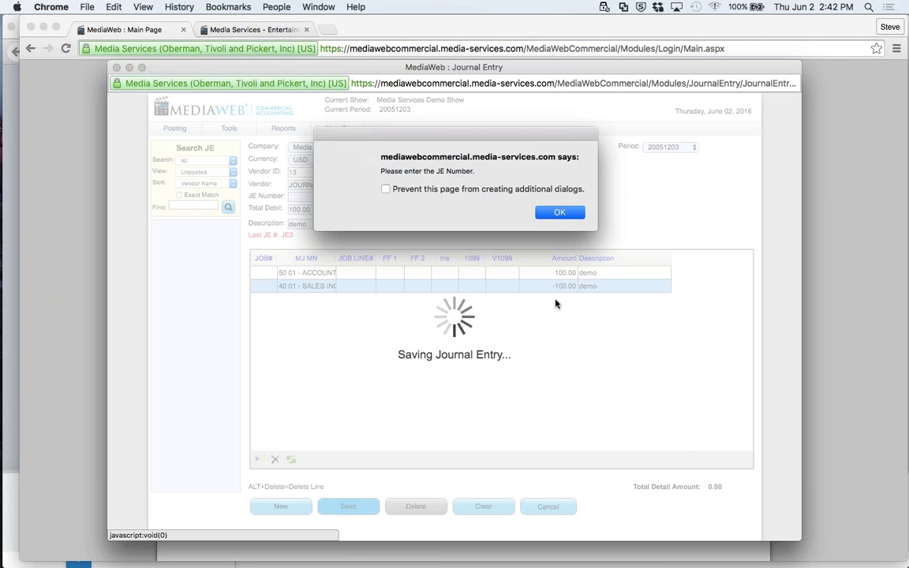
{"action": "key", "text": "Return"}
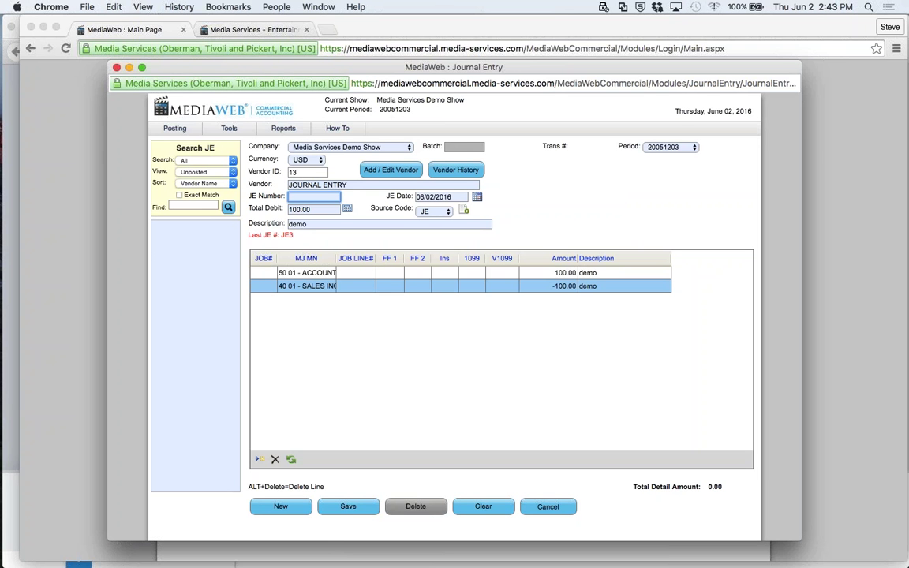
{"action": "type", "text": "JE4"}
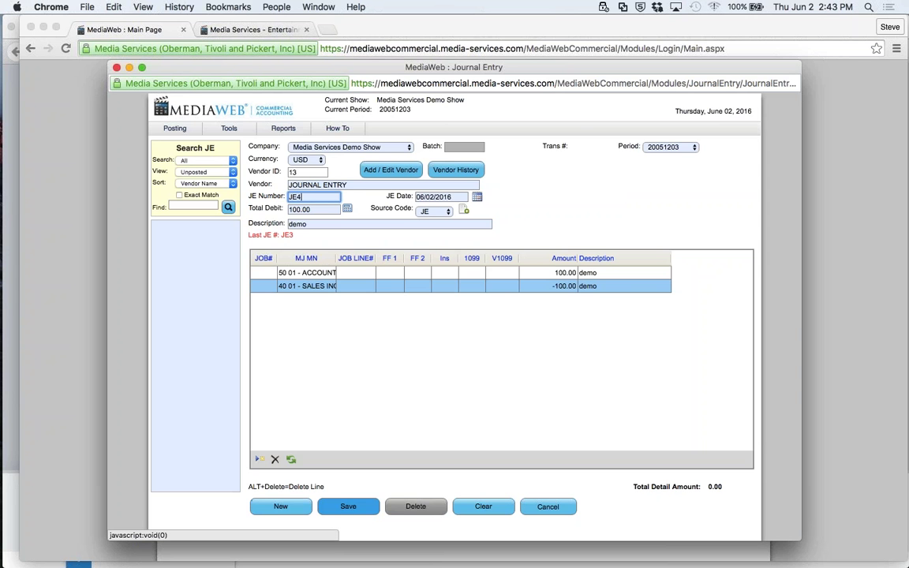
{"action": "left_click", "coordinate": [348, 506]}
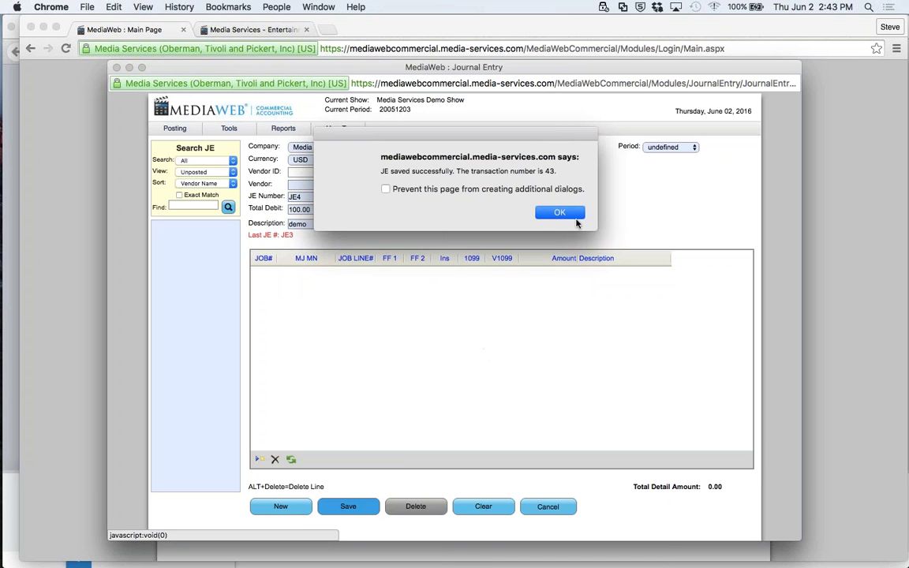
{"action": "left_click", "coordinate": [559, 213]}
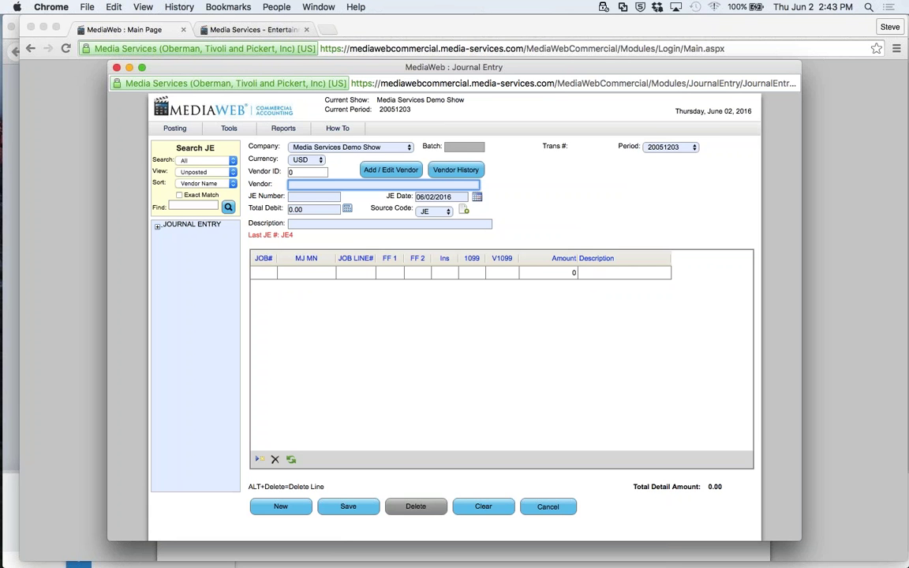
- Review the transactions available for ledger posting across all posting types, and leave the General Ledger window without posting
{"action": "mouse_move", "coordinate": [174, 128]}
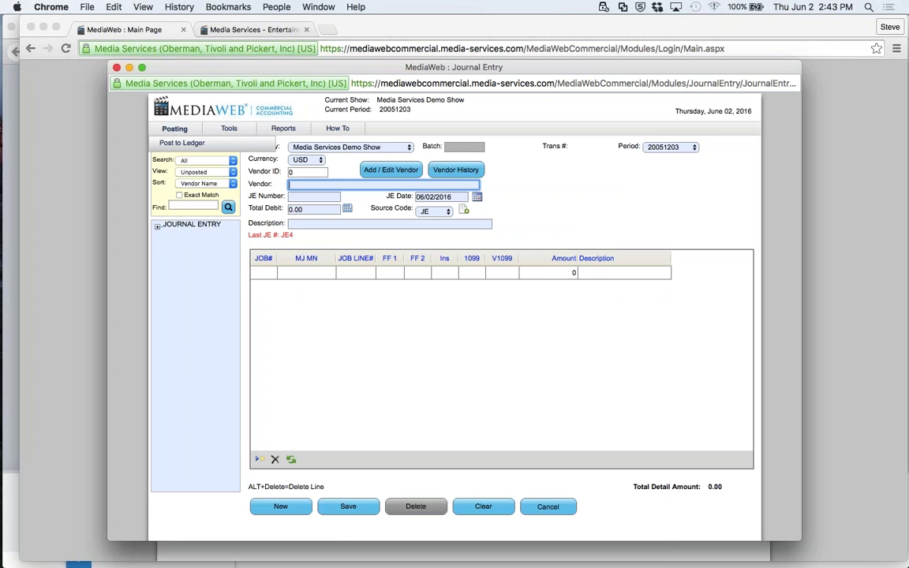
{"action": "left_click", "coordinate": [180, 149]}
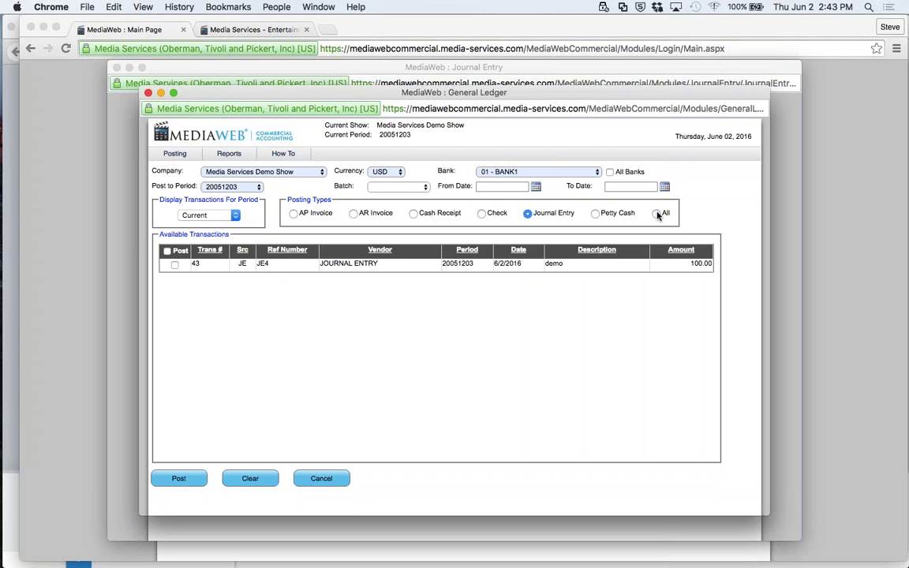
{"action": "left_click", "coordinate": [657, 214]}
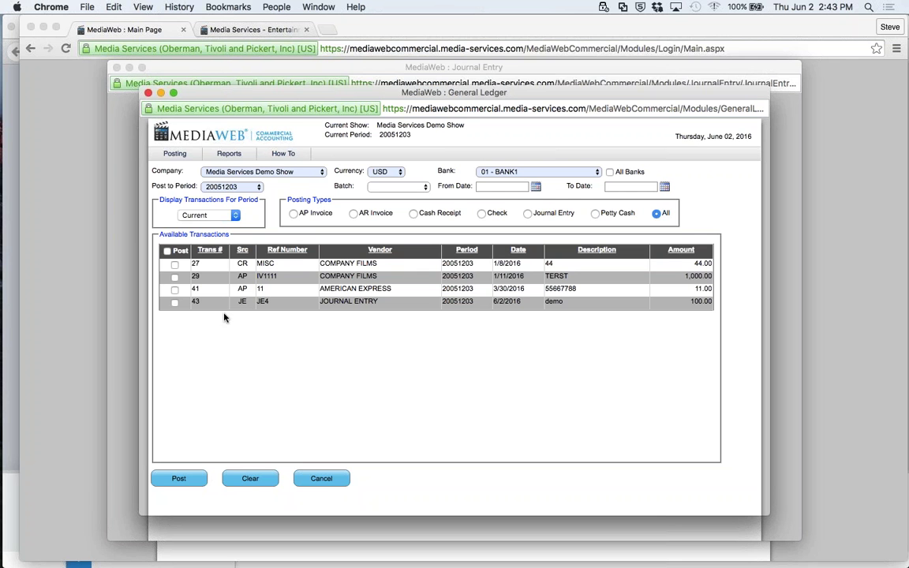
{"action": "left_click", "coordinate": [322, 479]}
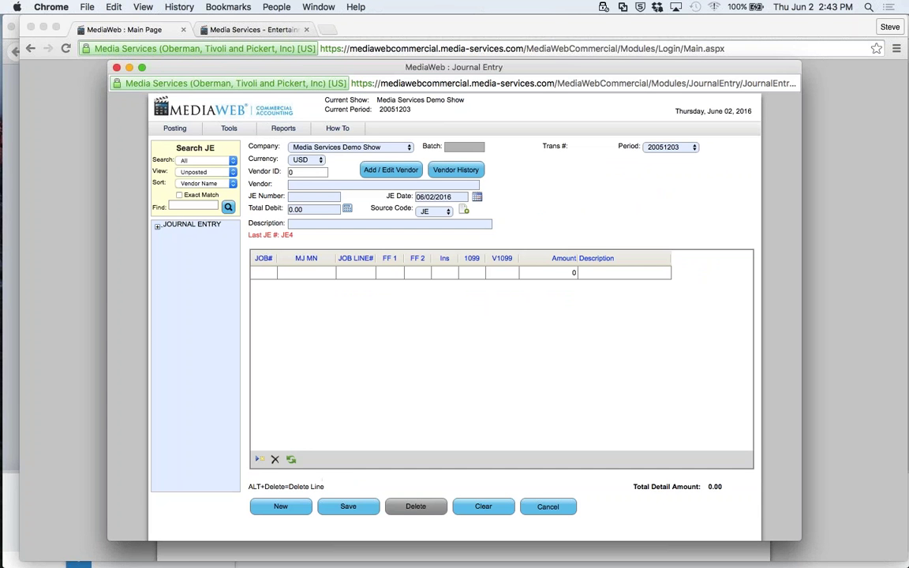
- Exit the Journal Entry window without saving and open the Petty Cash activity
{"action": "left_click", "coordinate": [545, 507]}
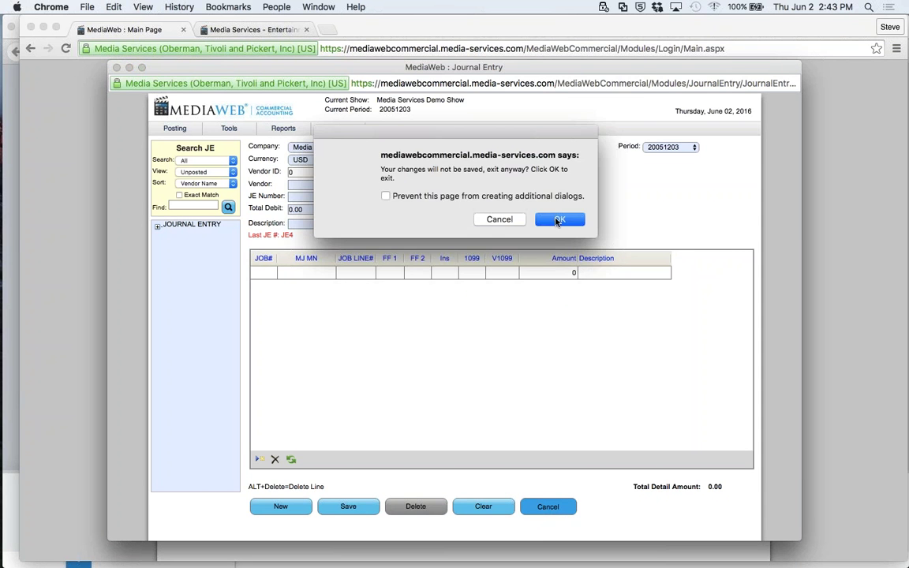
{"action": "left_click", "coordinate": [569, 220]}
{"action": "mouse_move", "coordinate": [320, 115]}
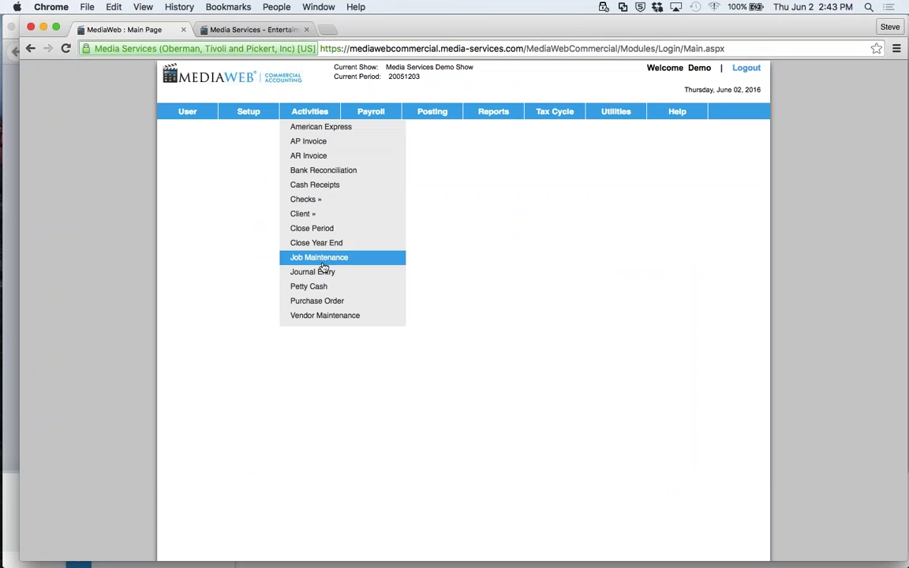
{"action": "left_click", "coordinate": [319, 289]}
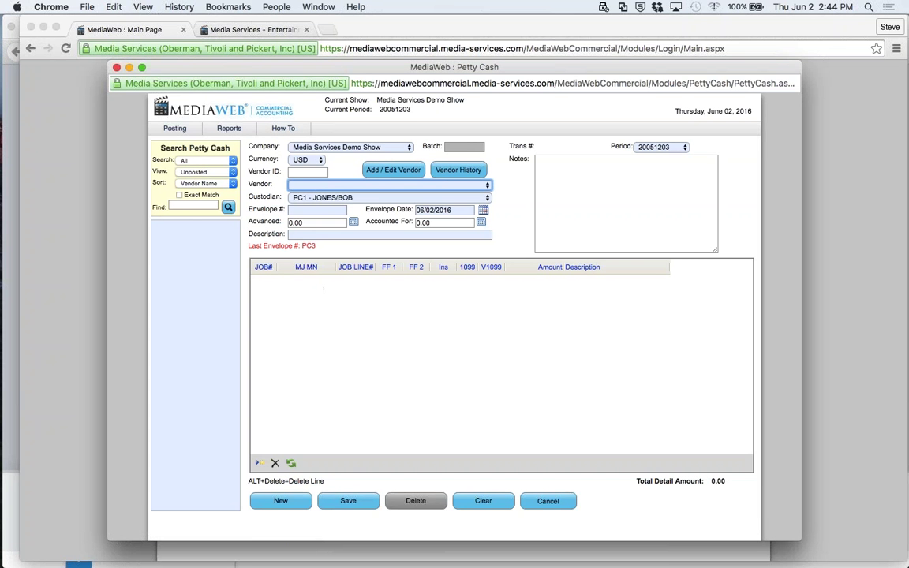
- Select the last listed vendor for the new petty cash envelope
{"action": "left_click", "coordinate": [487, 188]}
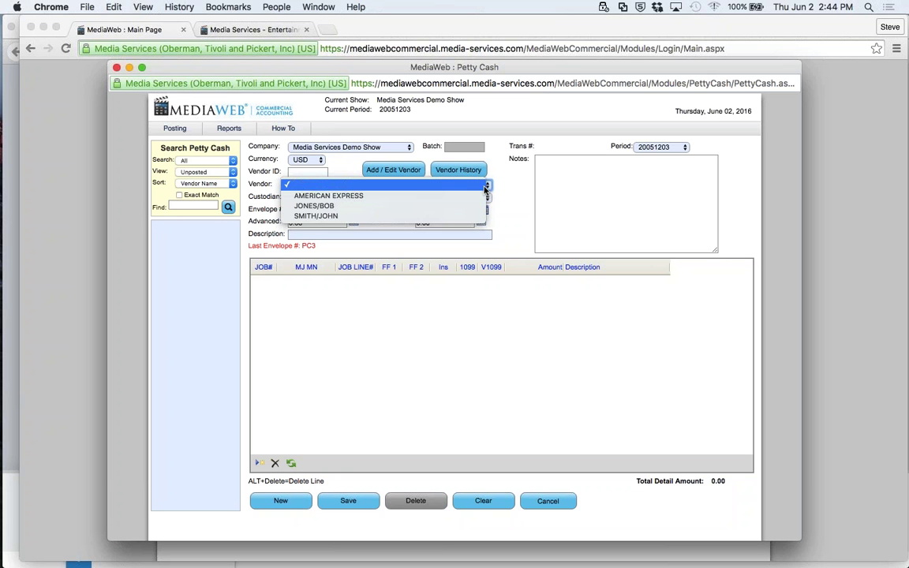
{"action": "left_click", "coordinate": [461, 207]}
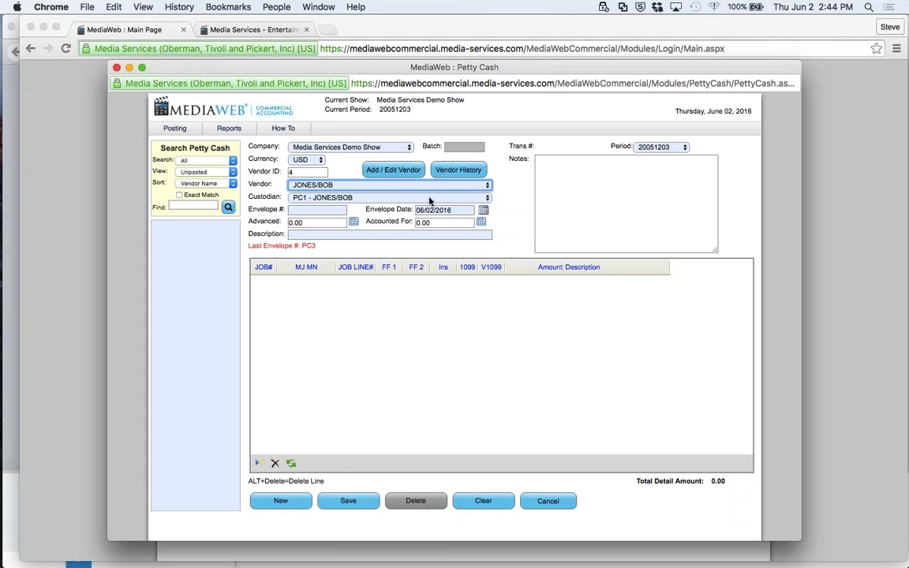
{"action": "left_click", "coordinate": [484, 187]}
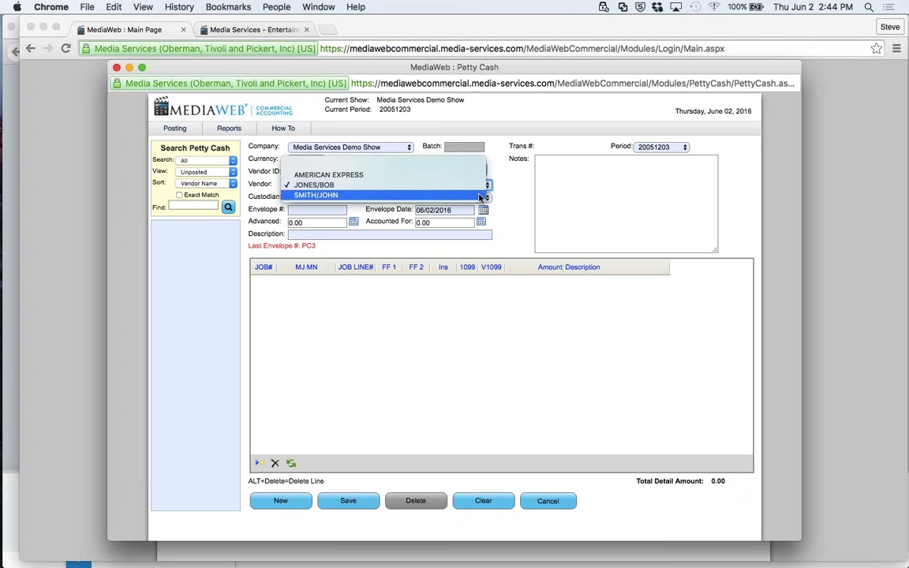
{"action": "left_click", "coordinate": [481, 195]}
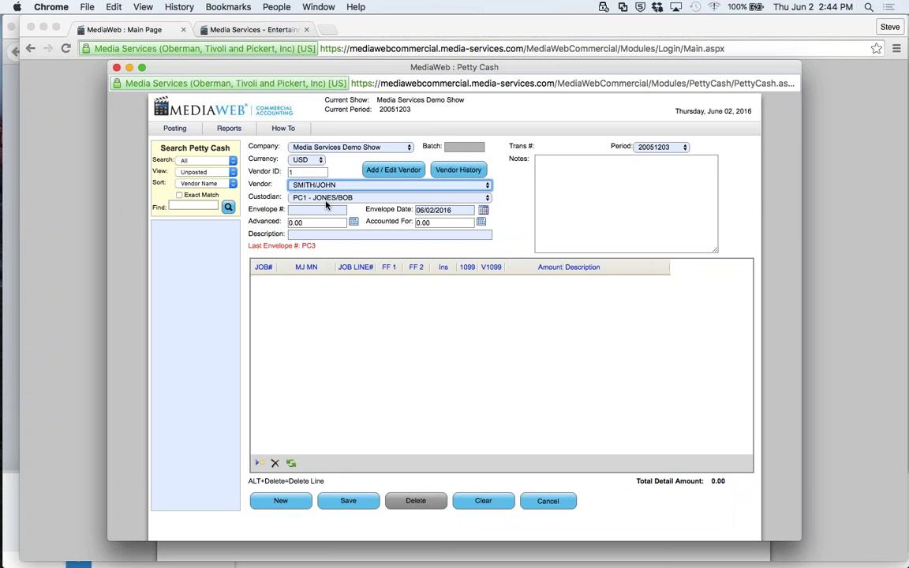
- Set the petty cash envelope number to 678, advanced amount to 1,000, accounted-for amount to 500, and description to pc
{"action": "left_click", "coordinate": [319, 209]}
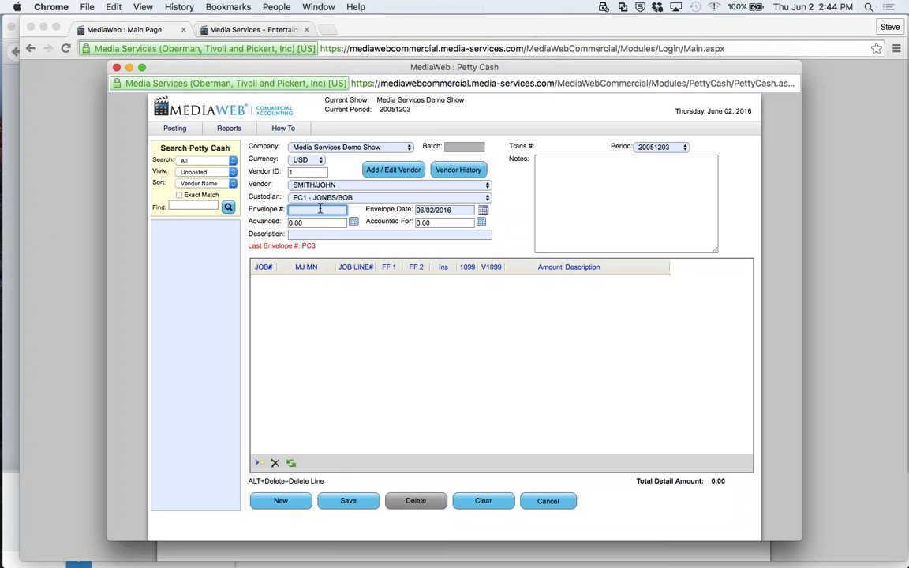
{"action": "type", "text": "678"}
{"action": "key", "text": "Tab"}
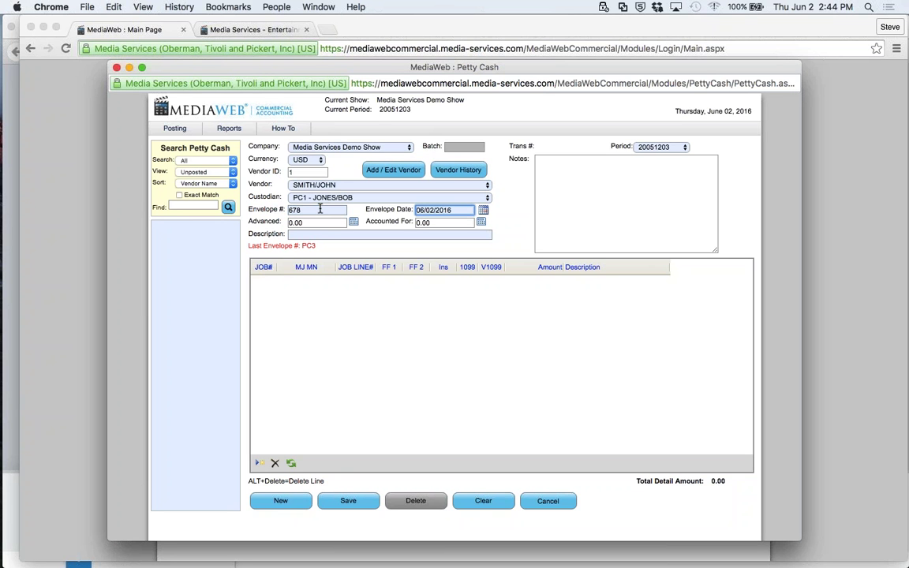
{"action": "key", "text": "Tab"}
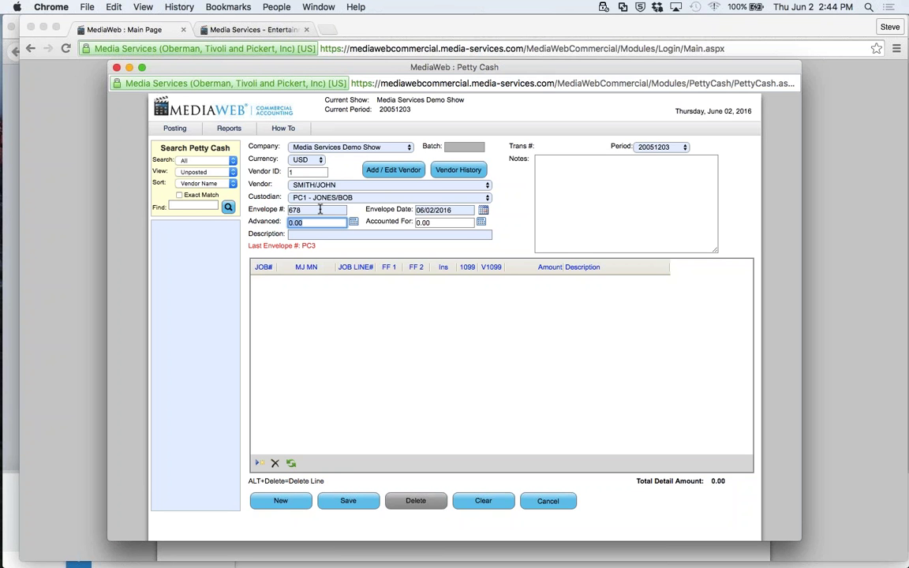
{"action": "type", "text": "1000"}
{"action": "key", "text": "Tab"}
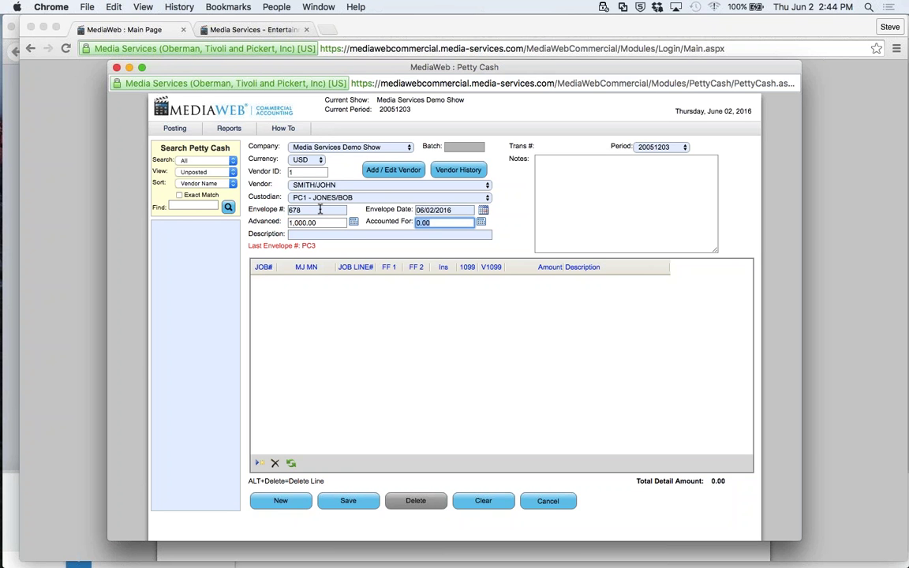
{"action": "type", "text": "500"}
{"action": "key", "text": "Tab"}
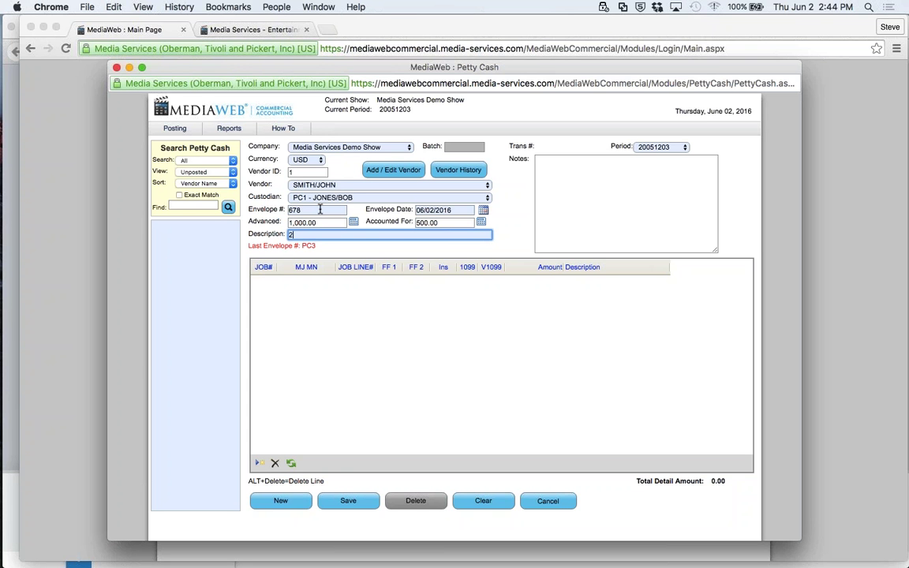
{"action": "type", "text": "pc"}
{"action": "key", "text": "Tab"}
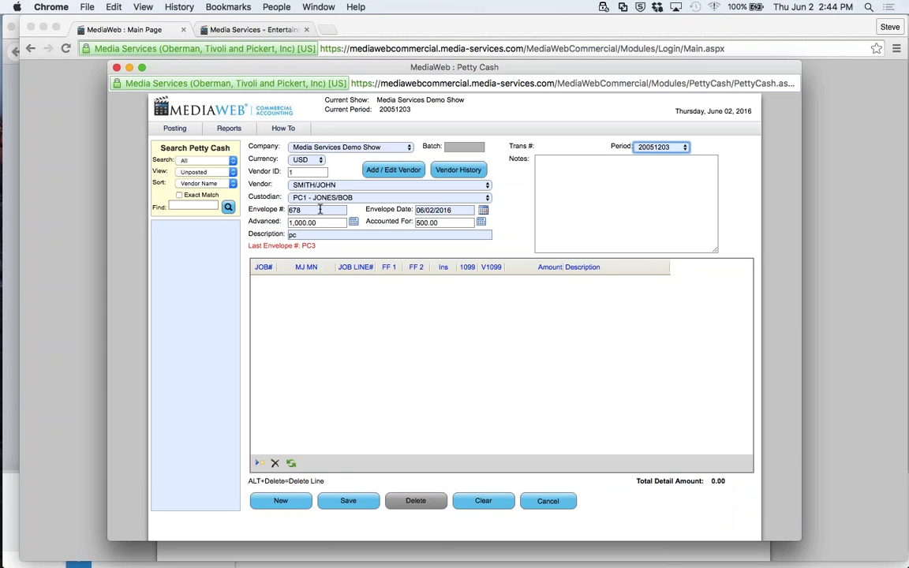
- Keep the petty cash period at 20051203, leave the notes blank, and generate the envelope's detail lines
{"action": "left_click", "coordinate": [659, 147]}
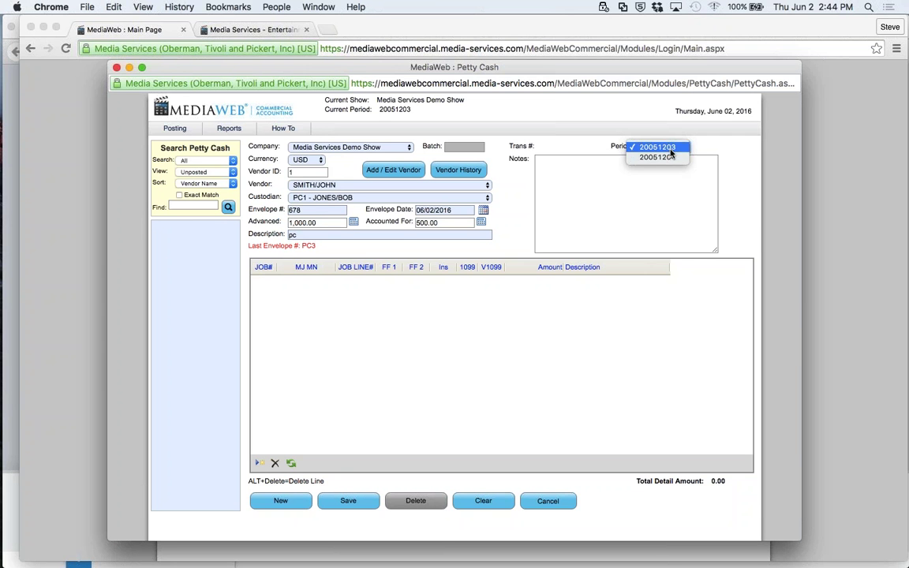
{"action": "left_click", "coordinate": [622, 169]}
{"action": "key", "text": "Tab"}
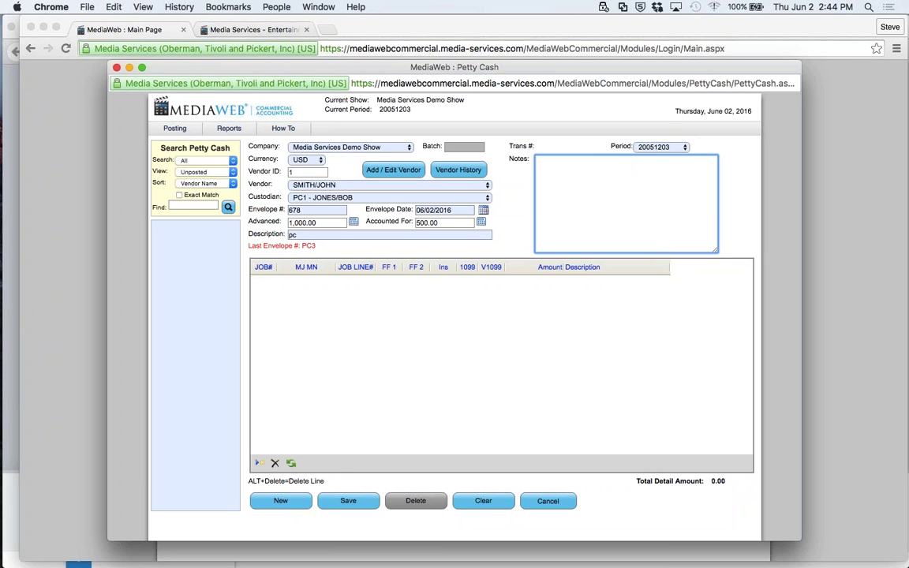
{"action": "key", "text": "Tab"}
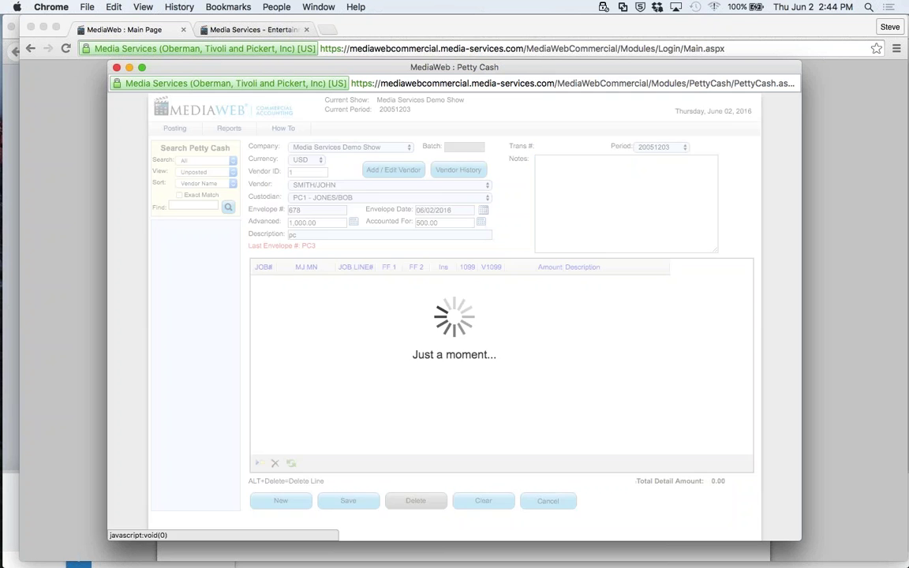
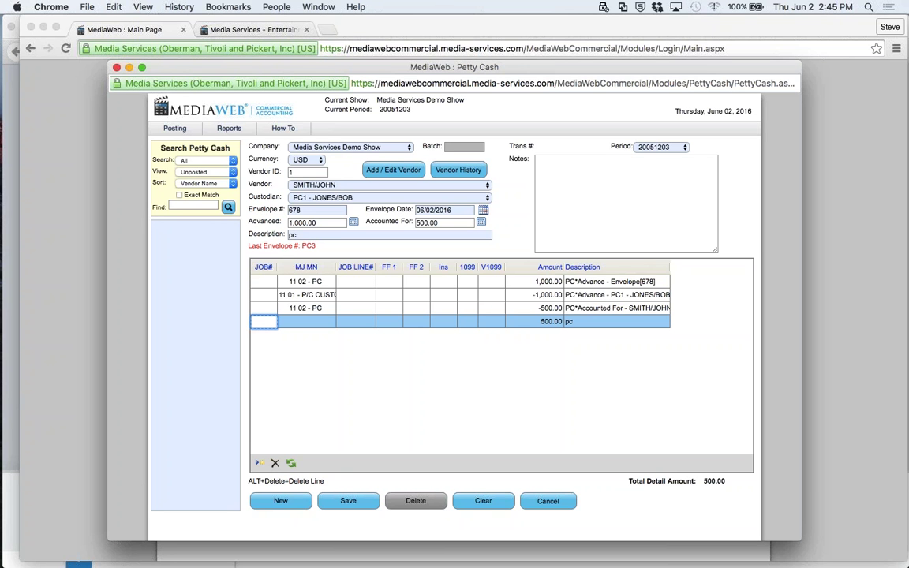
- Code the last petty cash detail line to job 100 and account 50 10 - OFFICE SUPPLIES
{"action": "type", "text": "1"}
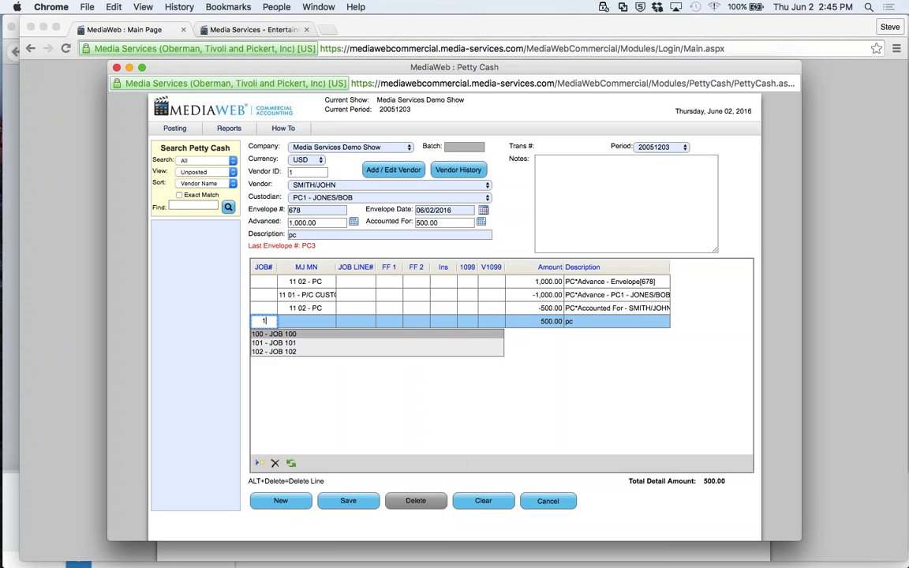
{"action": "left_click", "coordinate": [276, 335]}
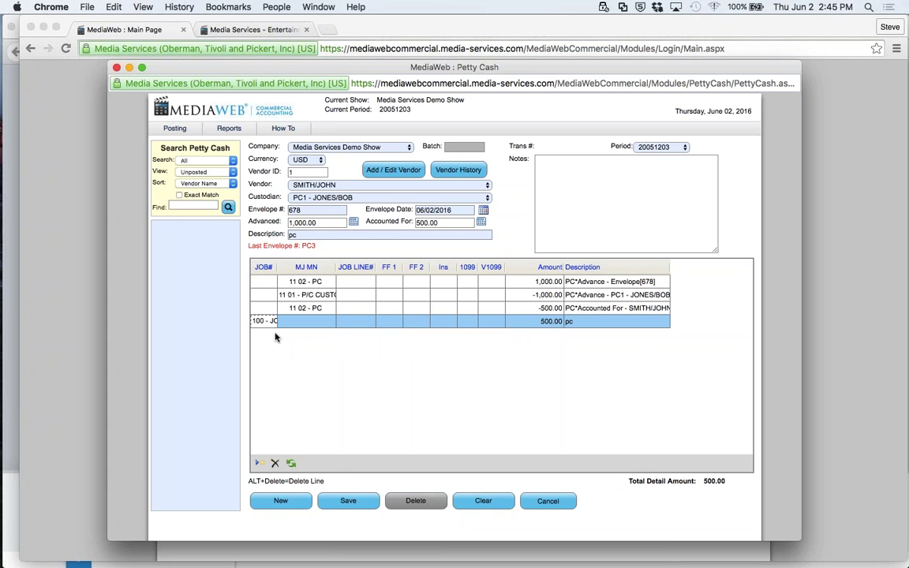
{"action": "key", "text": "Tab"}
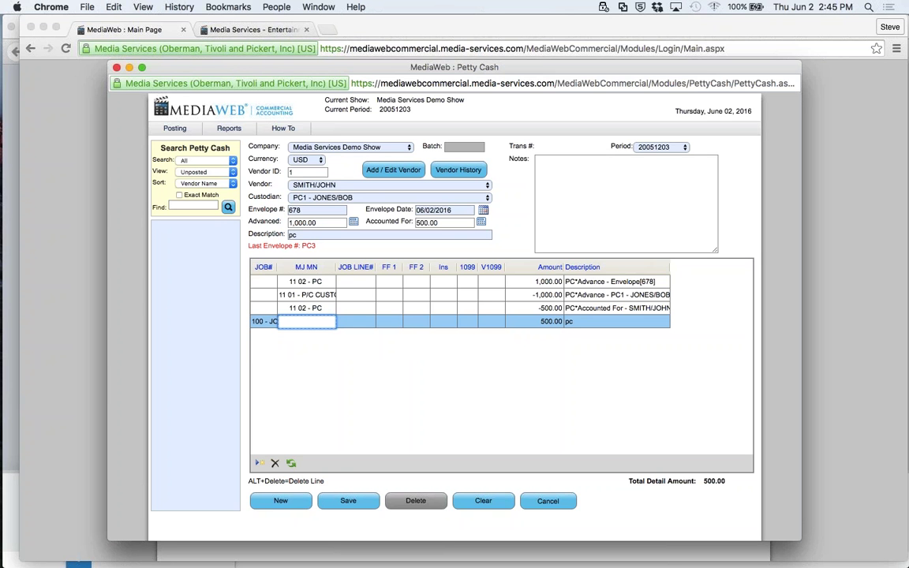
{"action": "type", "text": "6"}
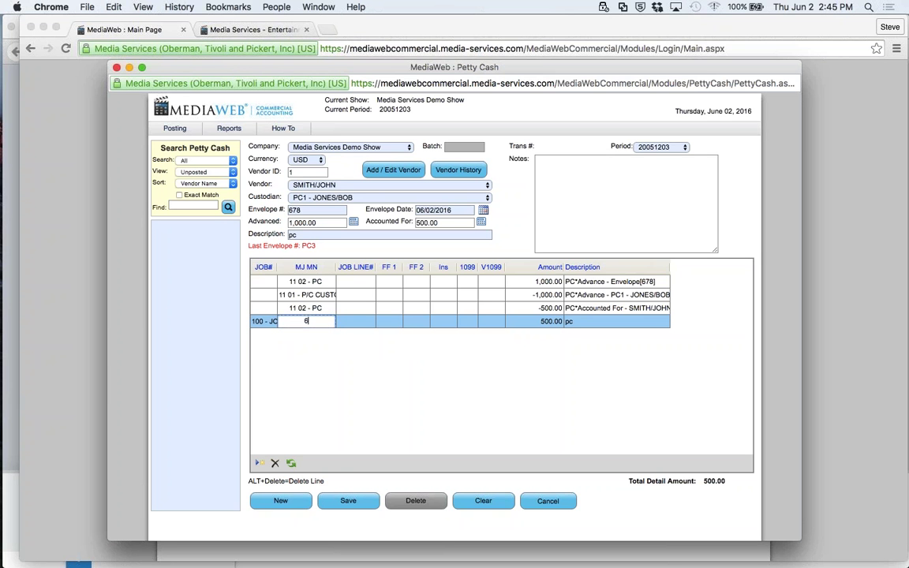
{"action": "key", "text": "BackSpace"}
{"action": "type", "text": "7"}
{"action": "key", "text": "BackSpace"}
{"action": "type", "text": "5"}
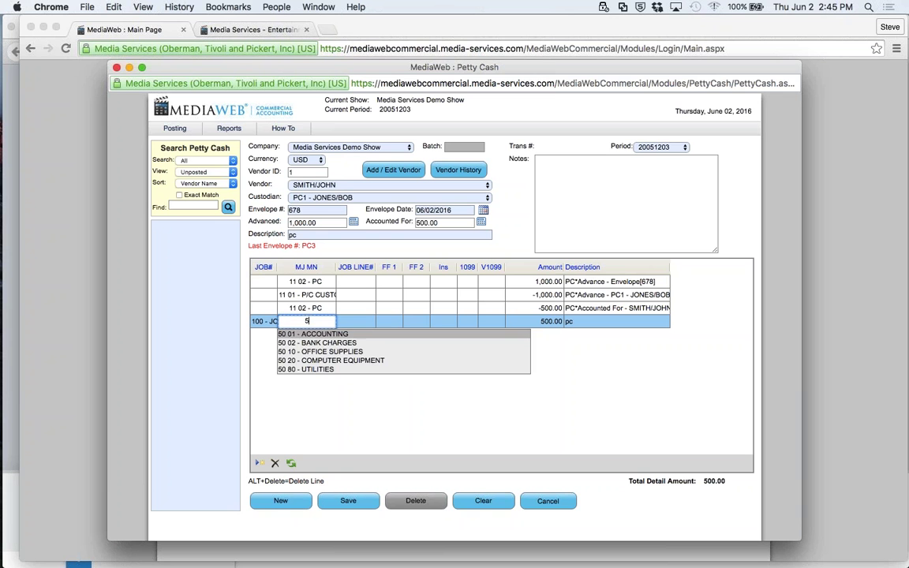
{"action": "left_click", "coordinate": [319, 352]}
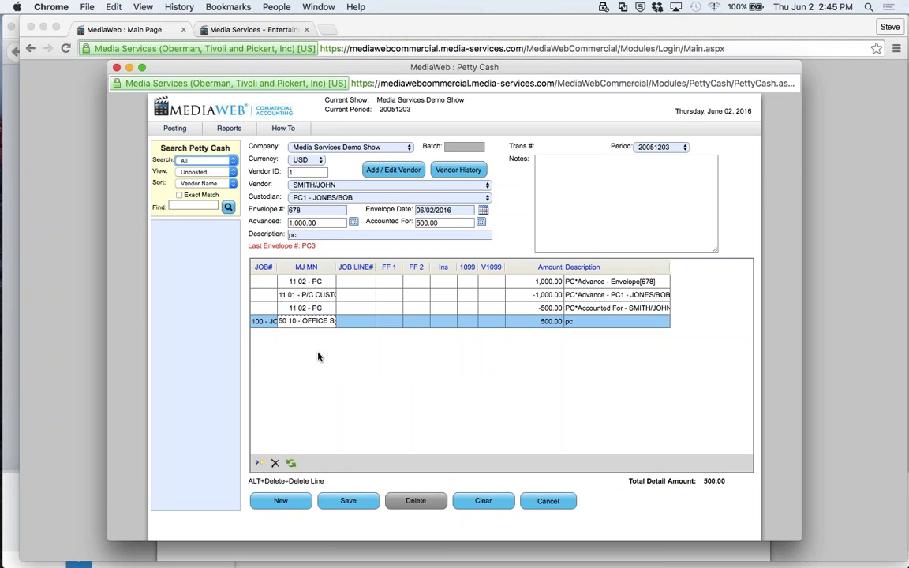
- Assign job line 104 - Still Camera Rental & Film to the coded petty cash line and set its amount to 40
{"action": "left_click", "coordinate": [356, 320]}
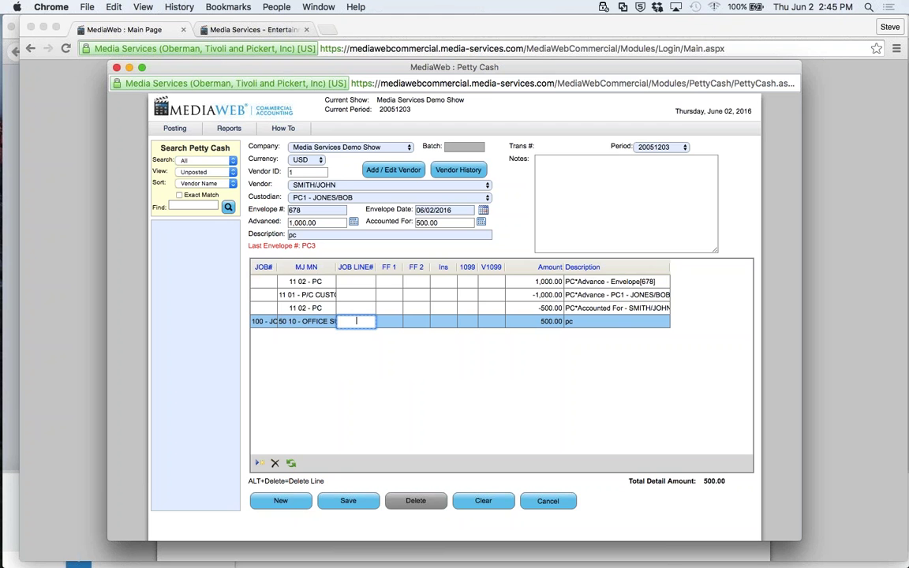
{"action": "type", "text": "1"}
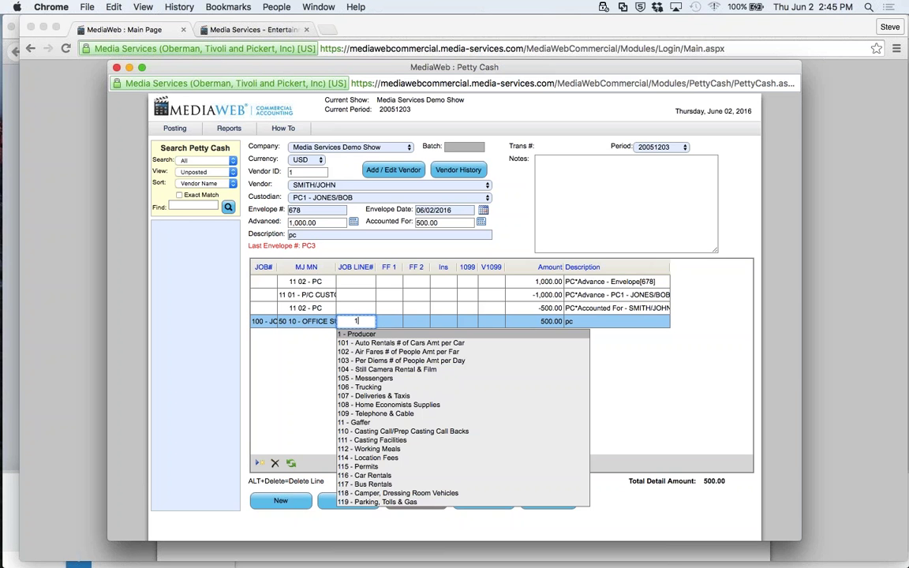
{"action": "left_click", "coordinate": [368, 369]}
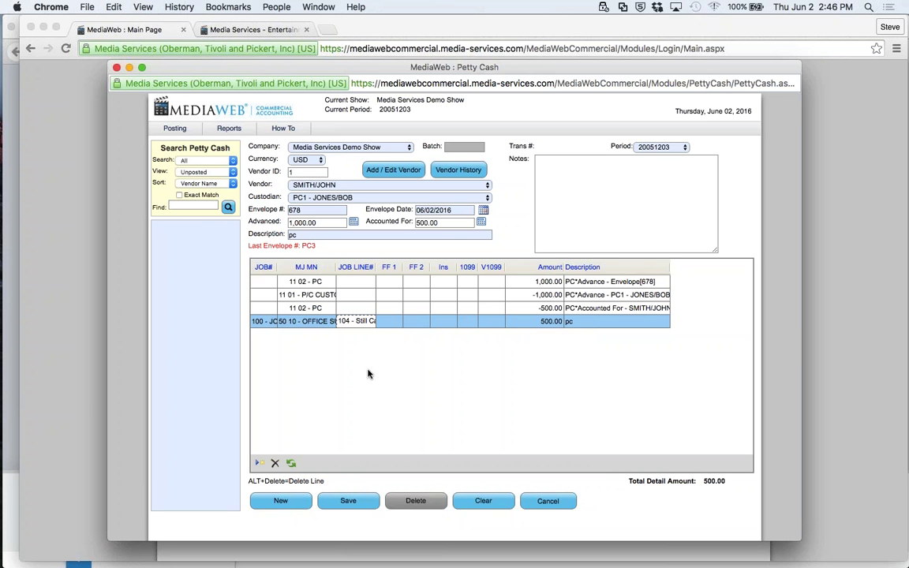
{"action": "key", "text": "Tab"}
{"action": "key", "text": "Tab"}
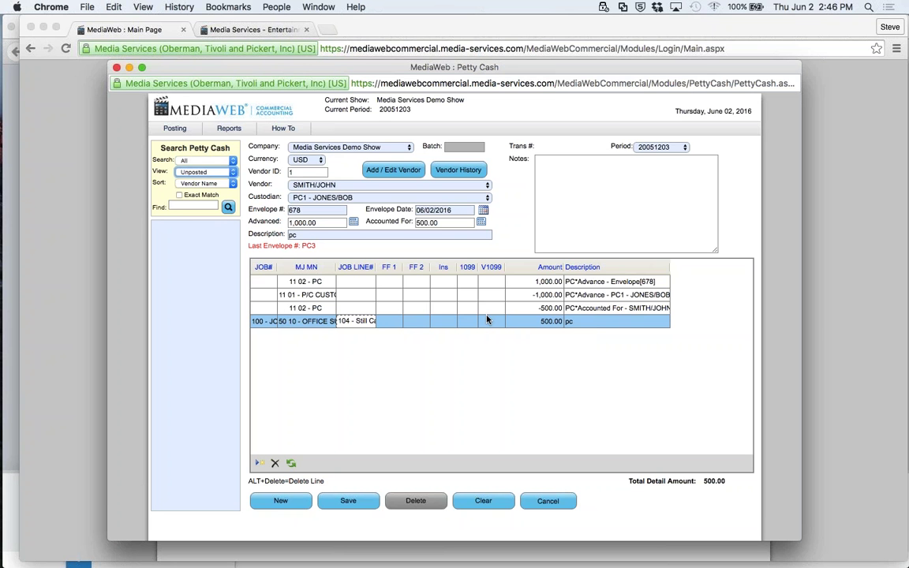
{"action": "left_click", "coordinate": [537, 321]}
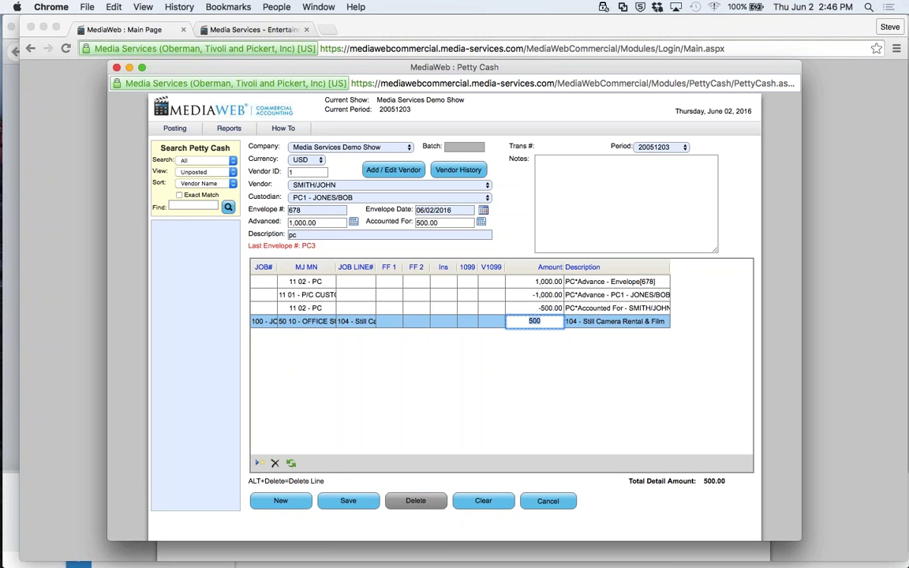
{"action": "type", "text": "40"}
{"action": "key", "text": "Tab"}
{"action": "key", "text": "Tab"}
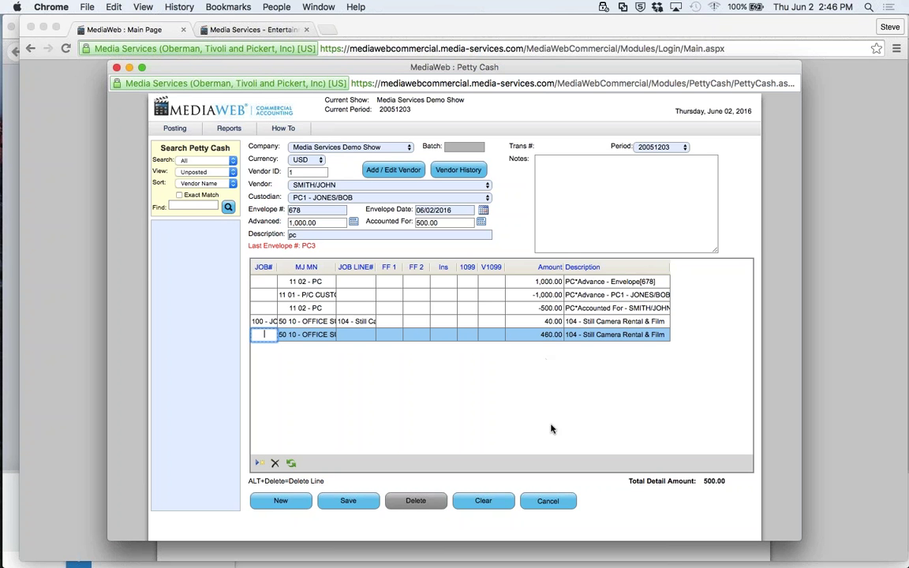
- Exit the Petty Cash window without saving and open the Purchase Order activity
{"action": "left_click", "coordinate": [549, 502]}
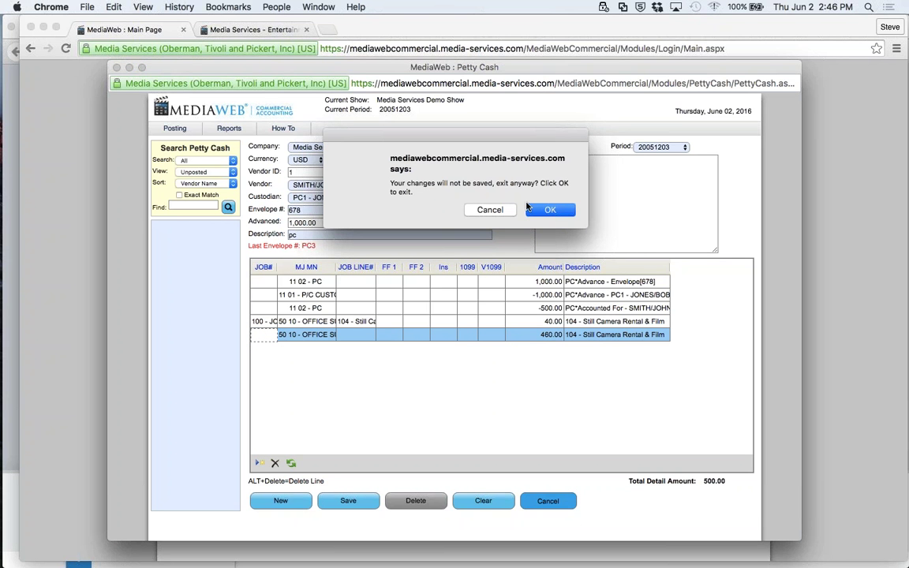
{"action": "left_click", "coordinate": [546, 208]}
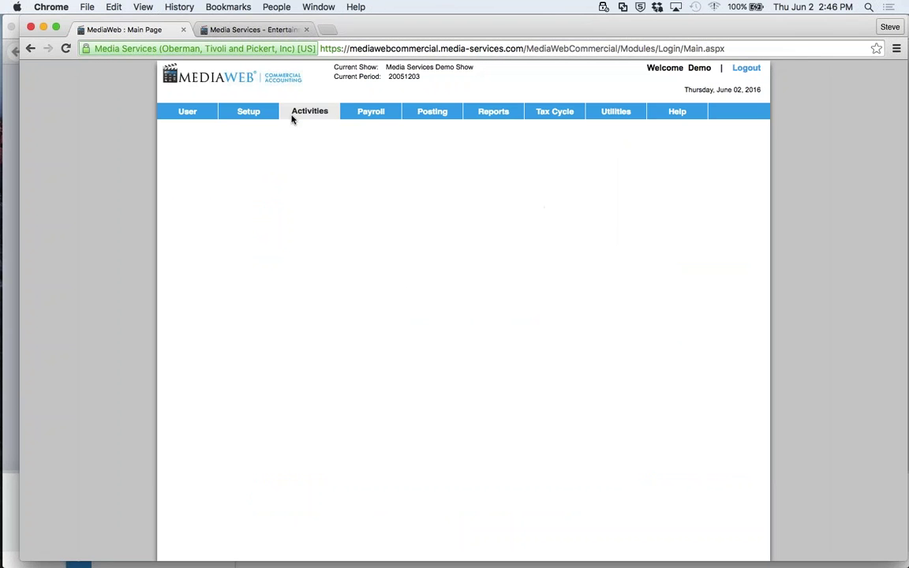
{"action": "mouse_move", "coordinate": [291, 119]}
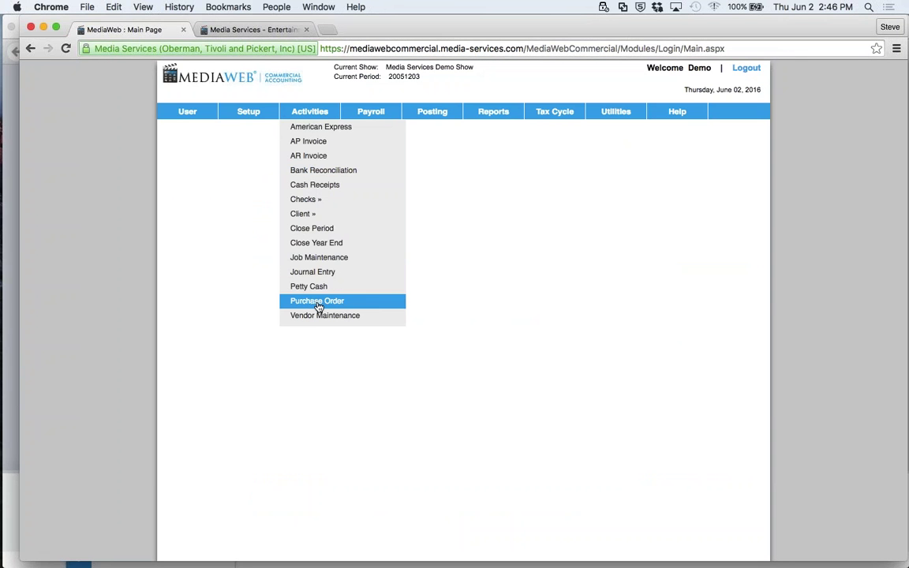
{"action": "left_click", "coordinate": [319, 302]}
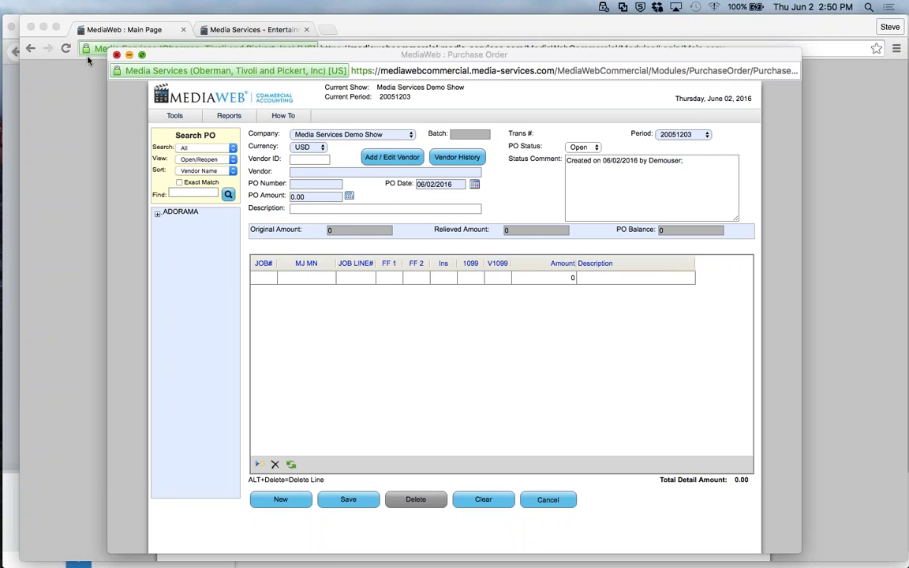
- Exit the Purchase Order window without saving and open the Vendor Maintenance activity
{"action": "left_click", "coordinate": [547, 501]}
{"action": "left_click", "coordinate": [547, 501]}
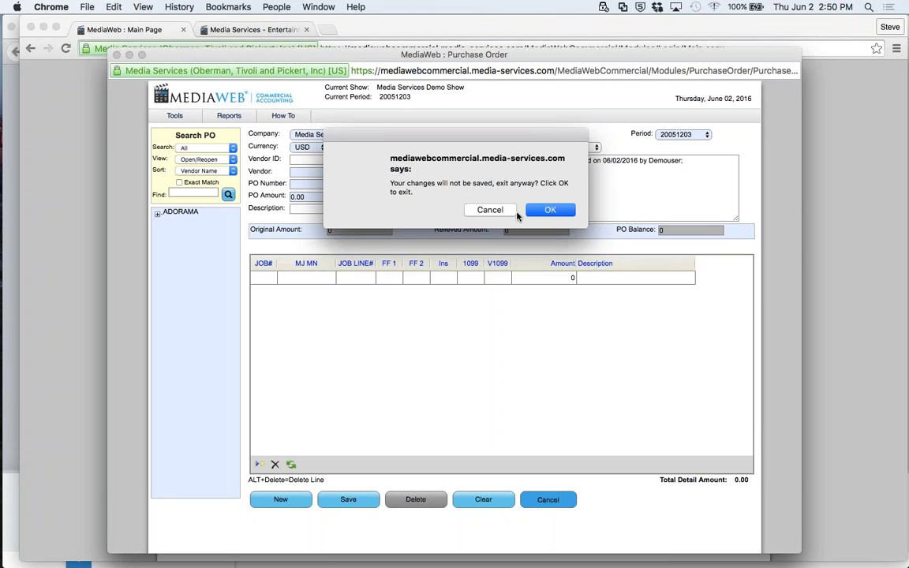
{"action": "left_click", "coordinate": [544, 210]}
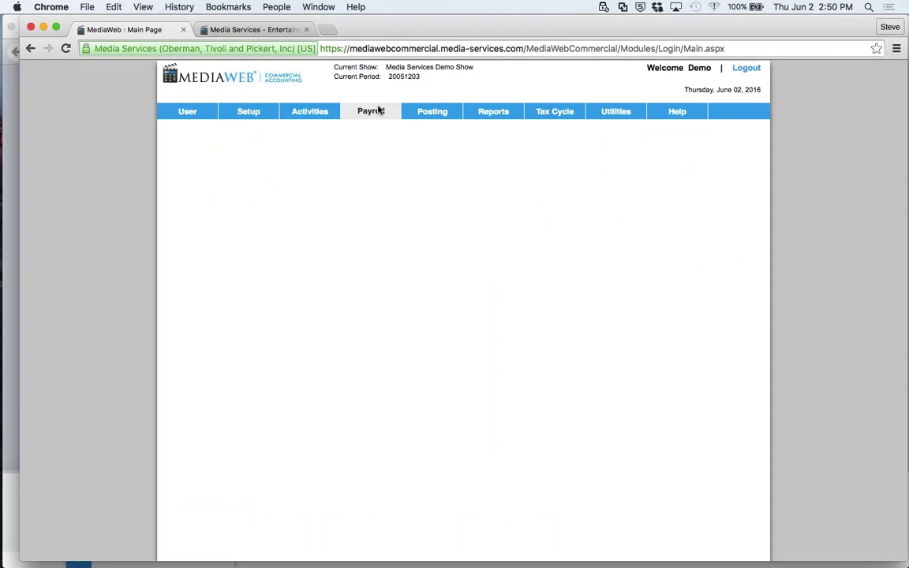
{"action": "left_click", "coordinate": [304, 113]}
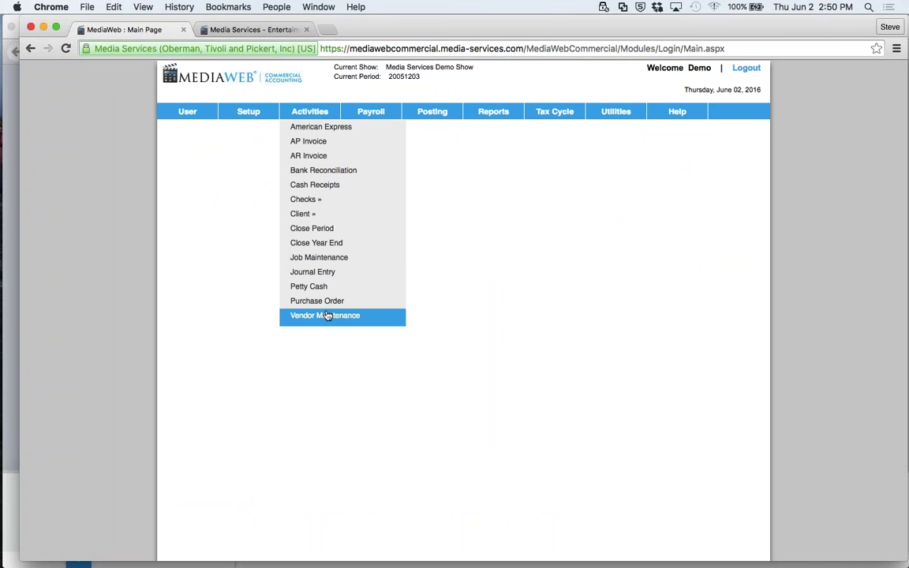
{"action": "left_click", "coordinate": [328, 316]}
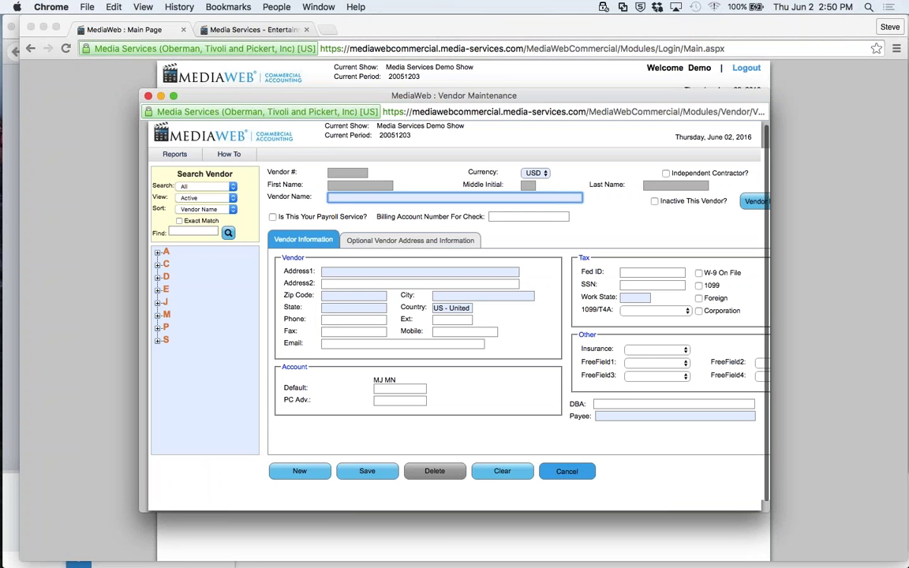
- Exit the Vendor Maintenance window without saving and open Load Payroll
{"action": "left_click", "coordinate": [565, 474]}
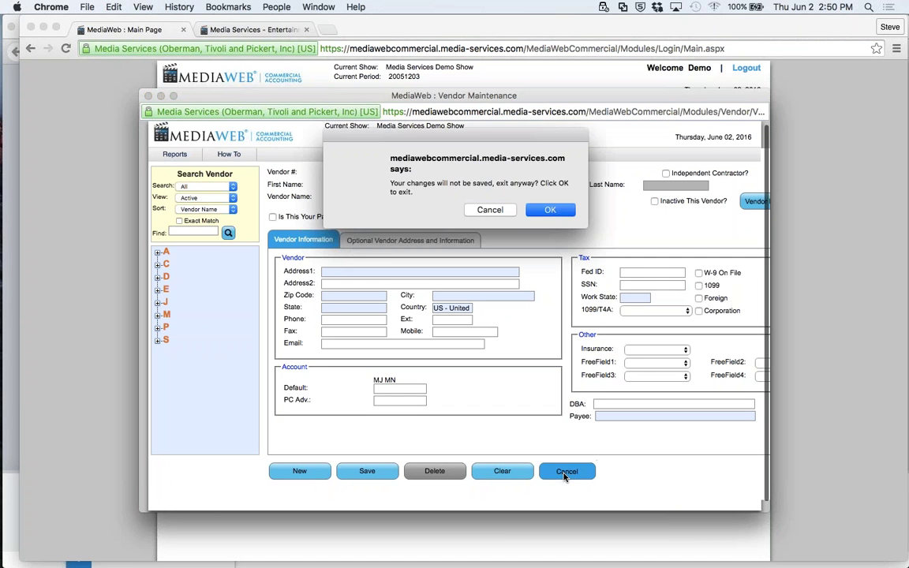
{"action": "left_click", "coordinate": [551, 210]}
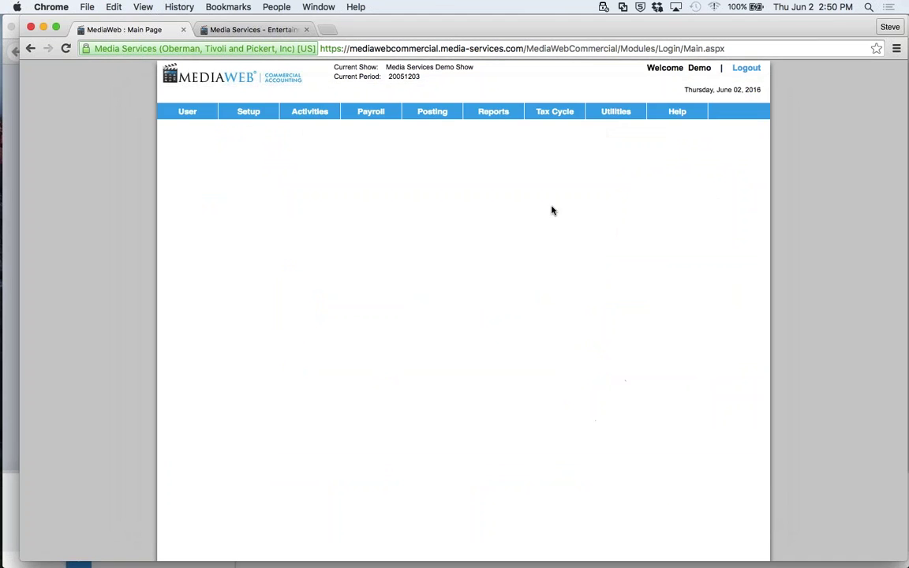
{"action": "left_click", "coordinate": [369, 113]}
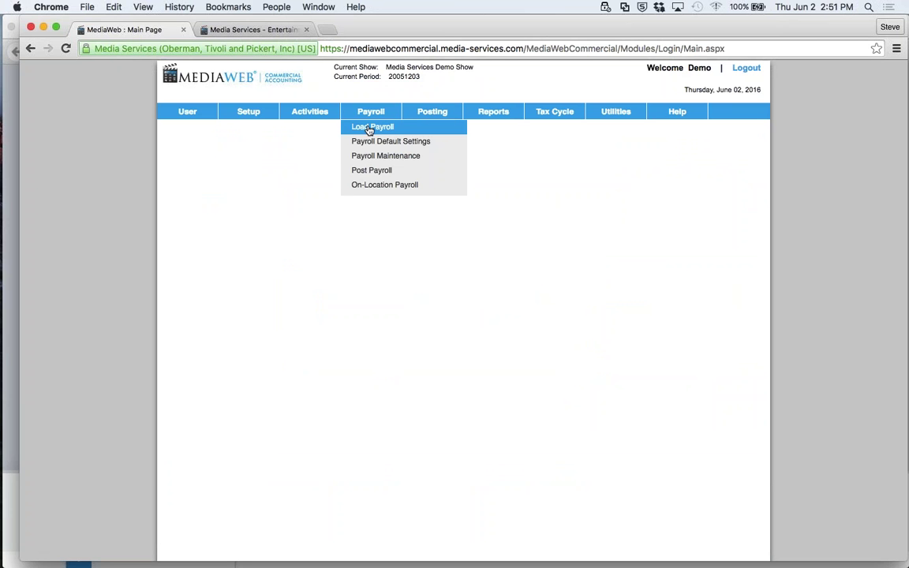
{"action": "left_click", "coordinate": [369, 128]}
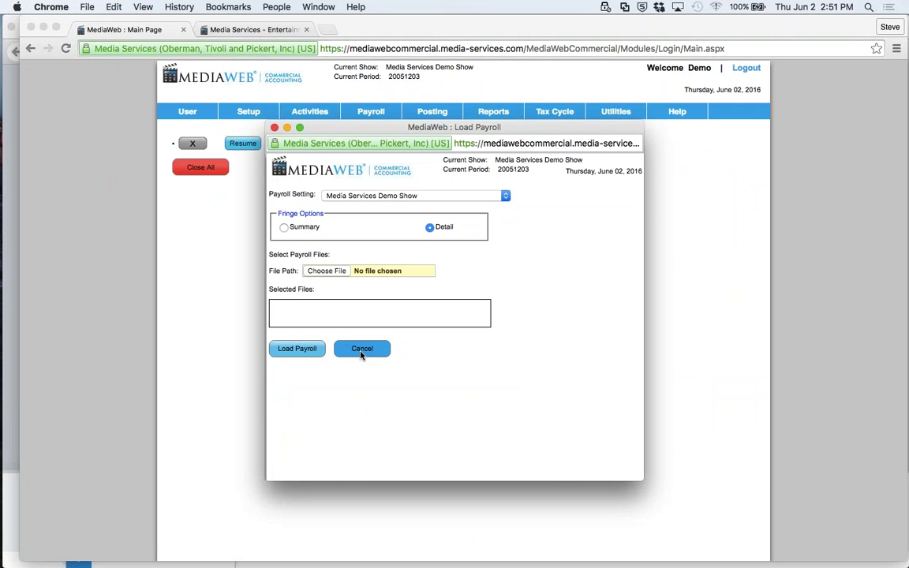
- Leave the Load Payroll window without loading a file and open Payroll Maintenance
{"action": "left_click", "coordinate": [363, 349]}
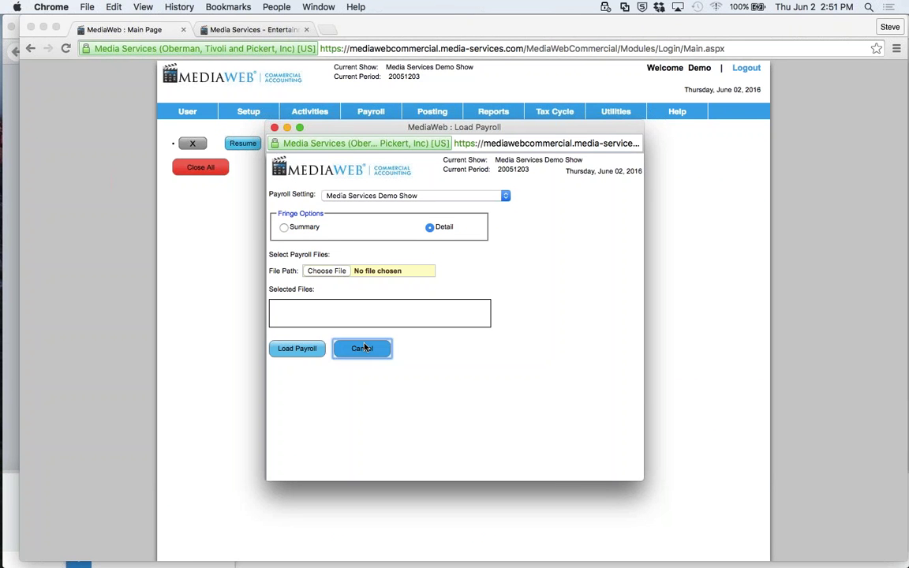
{"action": "left_click", "coordinate": [390, 110]}
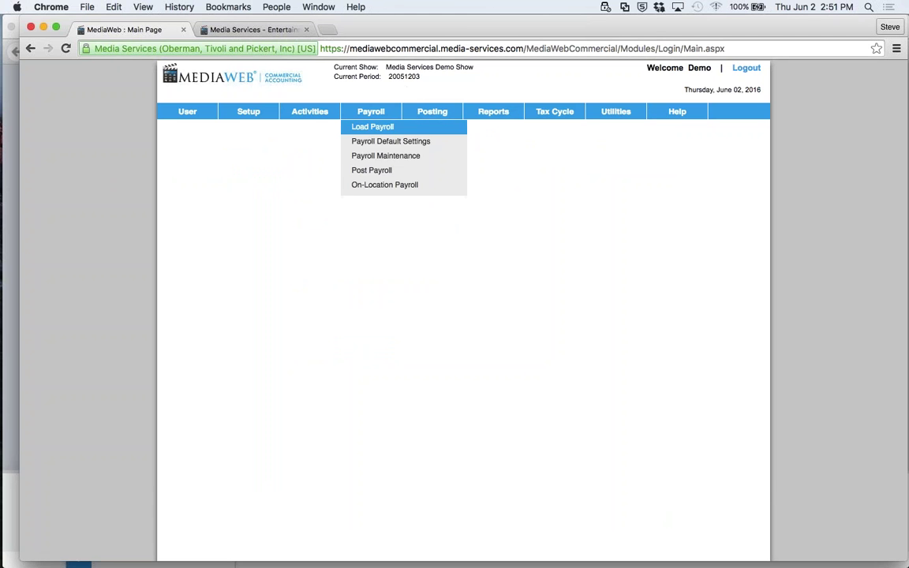
{"action": "left_click", "coordinate": [379, 158]}
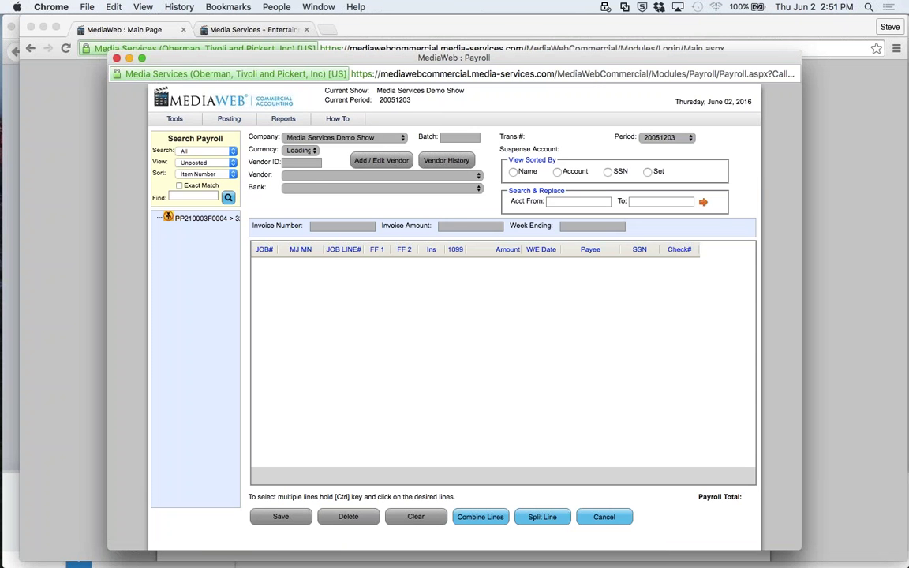
- Open the unposted payroll invoice in Payroll Maintenance and view its job and account lines
{"action": "left_click", "coordinate": [202, 221]}
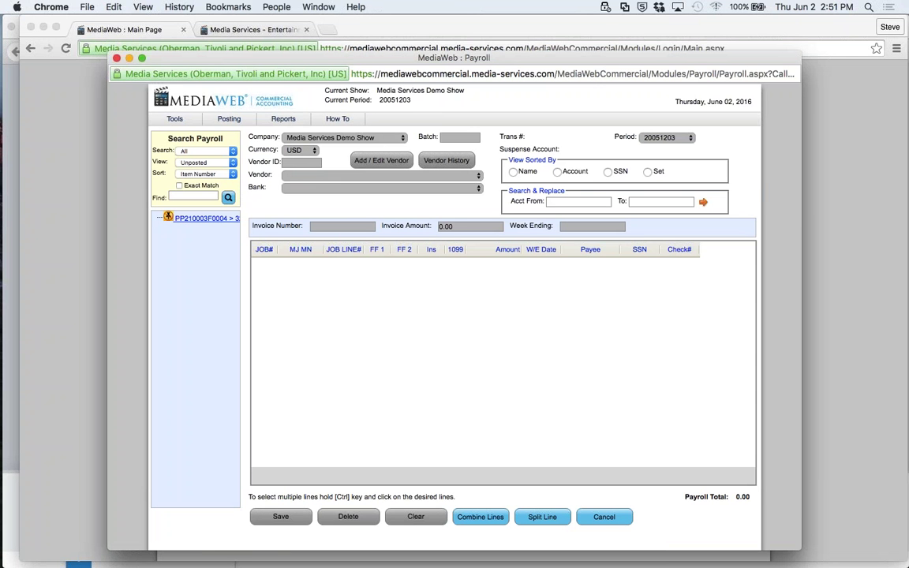
{"action": "left_click", "coordinate": [202, 225]}
{"action": "left_click", "coordinate": [543, 244]}
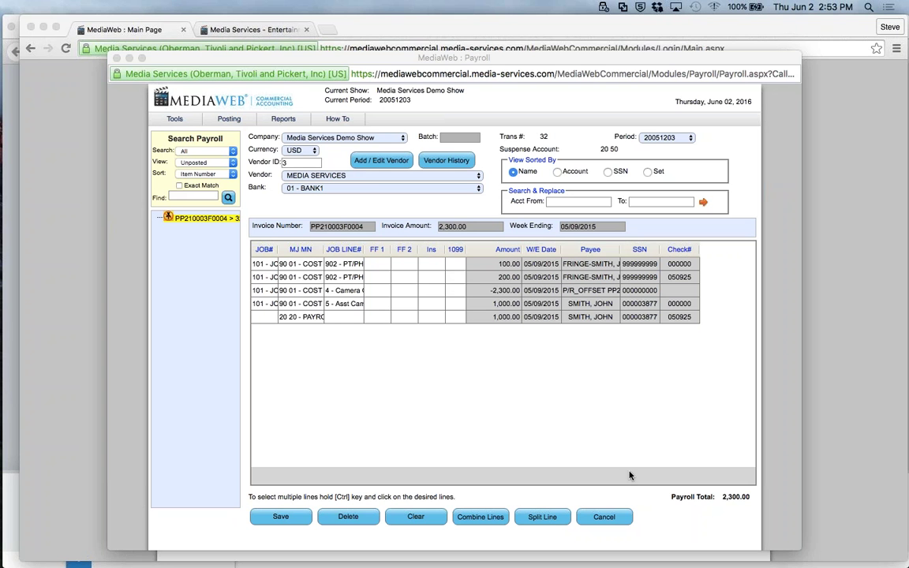
- Exit the Payroll window without saving and open Post to Ledger
{"action": "left_click", "coordinate": [598, 519]}
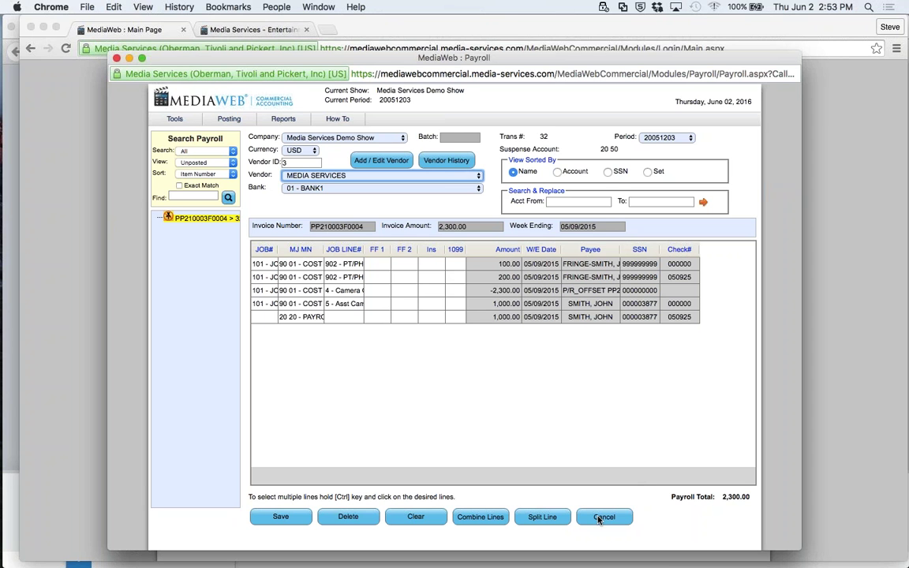
{"action": "left_click", "coordinate": [600, 519]}
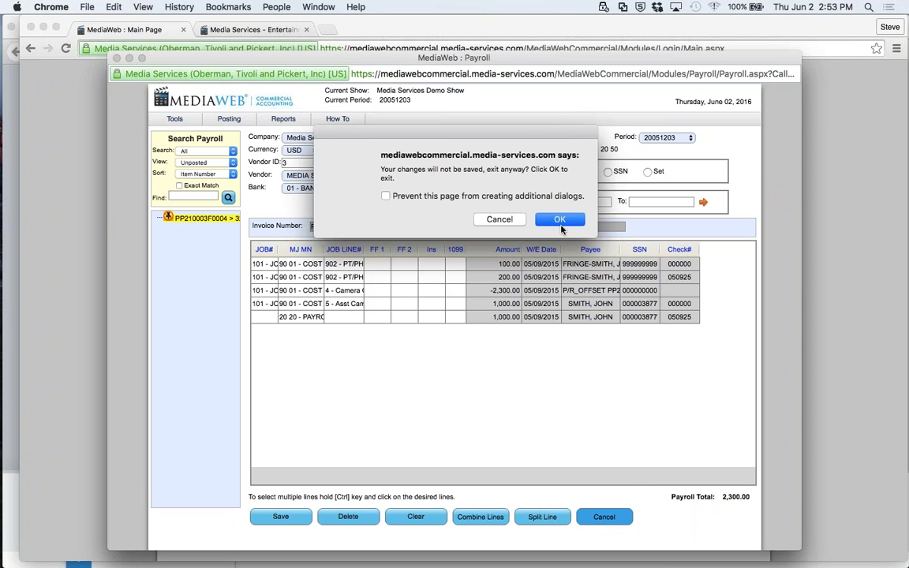
{"action": "left_click", "coordinate": [560, 225]}
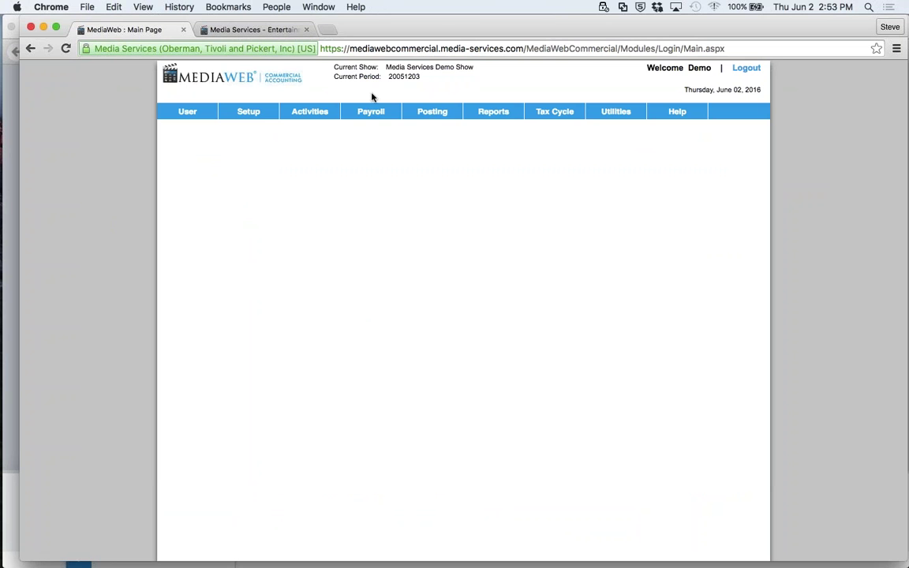
{"action": "mouse_move", "coordinate": [369, 116]}
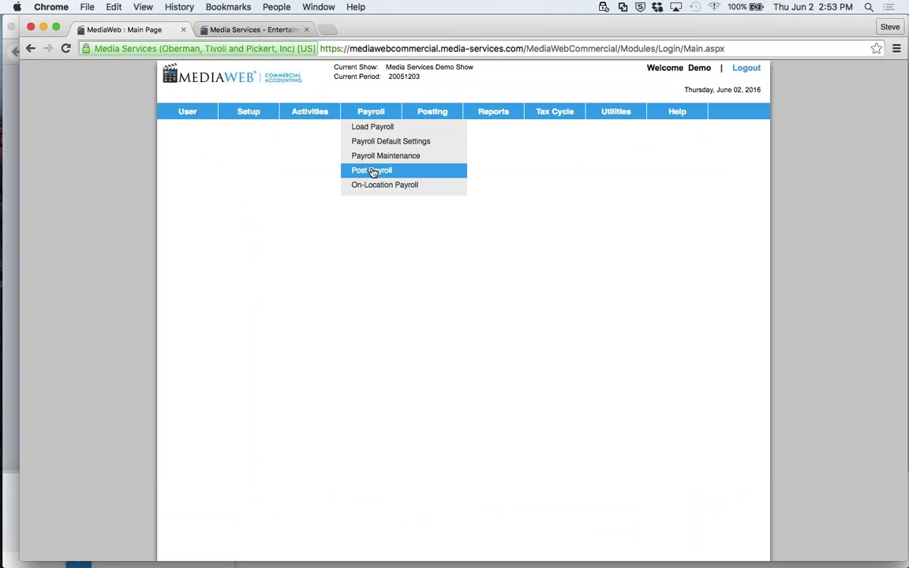
{"action": "mouse_move", "coordinate": [428, 114]}
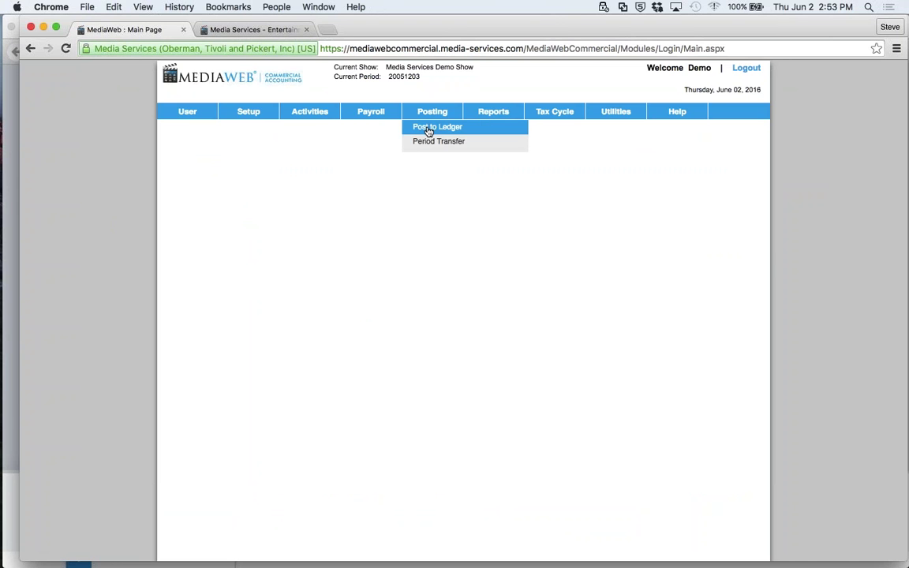
{"action": "left_click", "coordinate": [428, 127]}
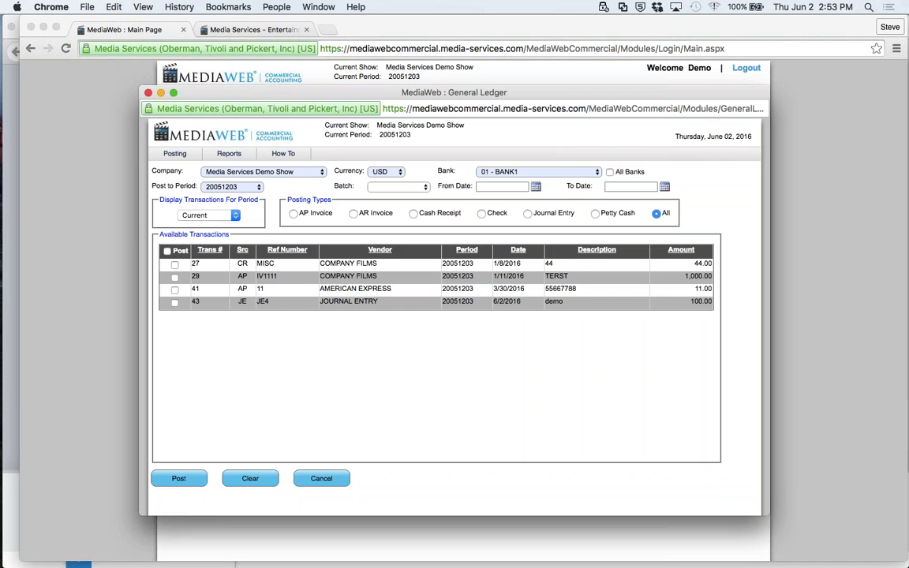
- Leave the General Ledger window without posting any transactions and open the Job Cost Report
{"action": "left_click_drag", "start_coordinate": [536, 94], "coordinate": [431, 94]}
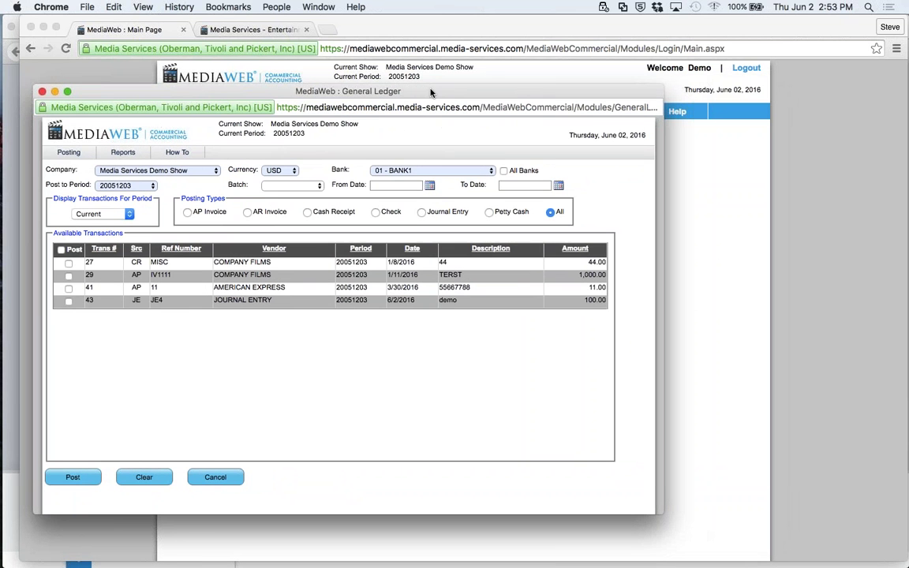
{"action": "left_click", "coordinate": [215, 477]}
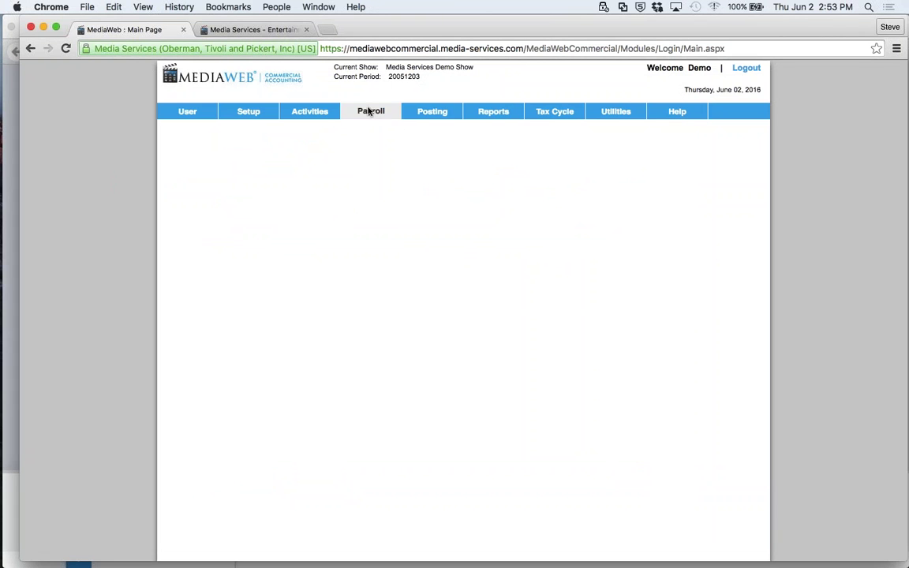
{"action": "mouse_move", "coordinate": [405, 111]}
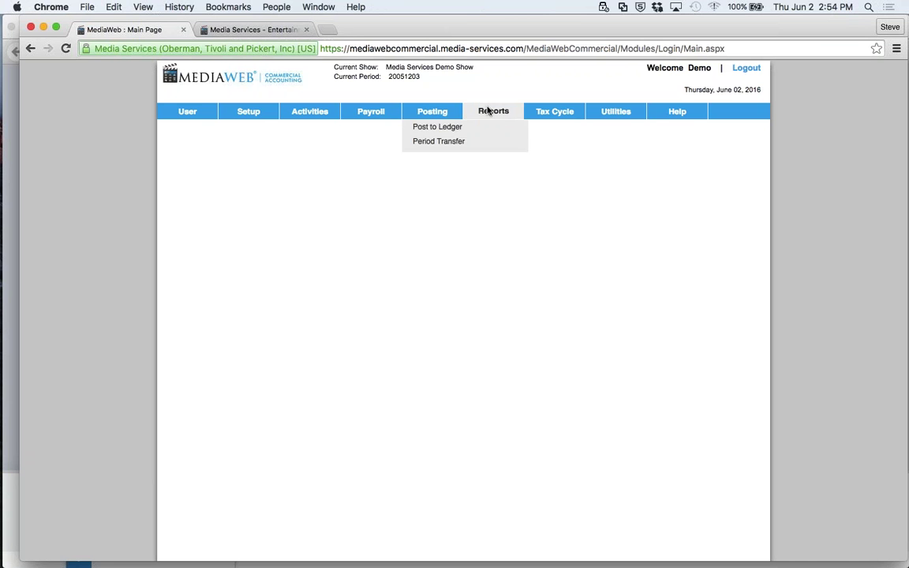
{"action": "mouse_move", "coordinate": [489, 112]}
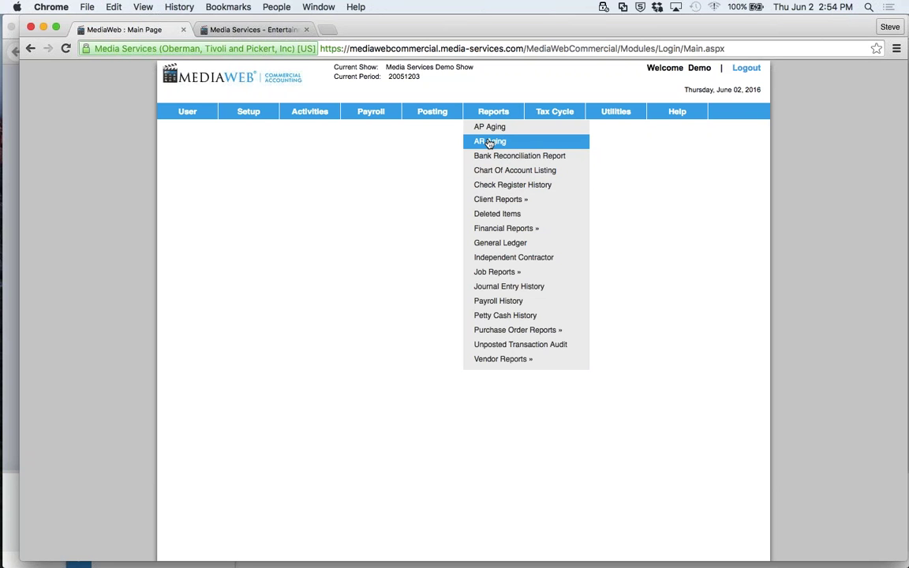
{"action": "mouse_move", "coordinate": [493, 273]}
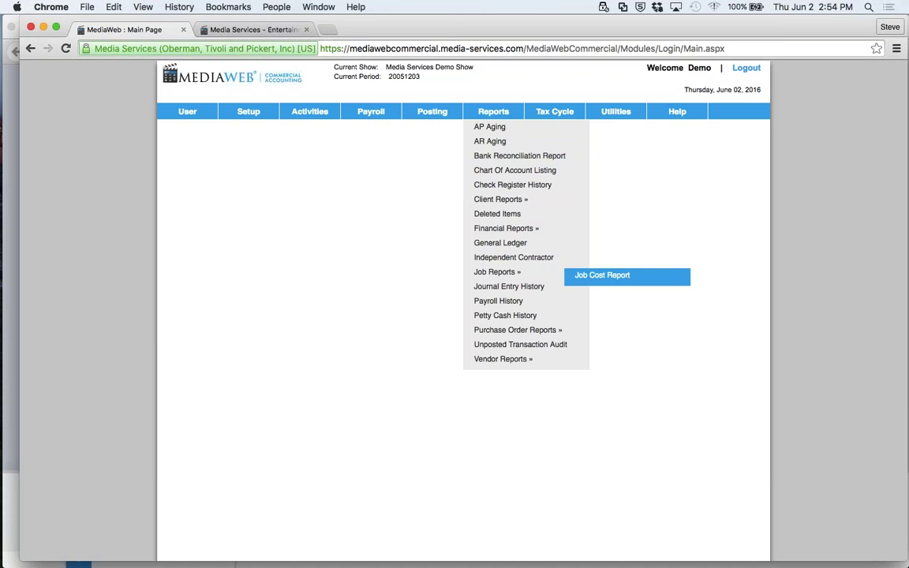
{"action": "left_click", "coordinate": [602, 275]}
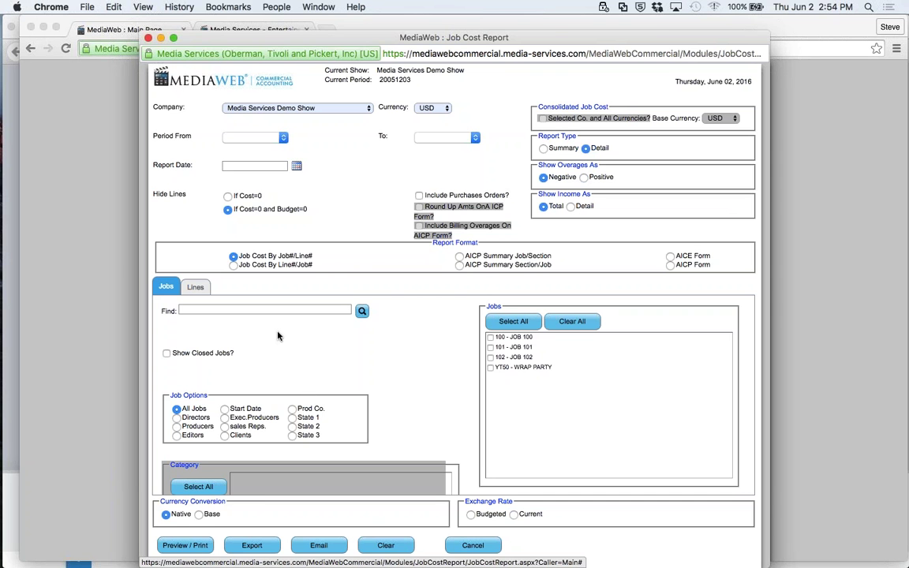
- Examine the Job Cost Report's line selection and available export formats without exporting the report
{"action": "left_click", "coordinate": [194, 287]}
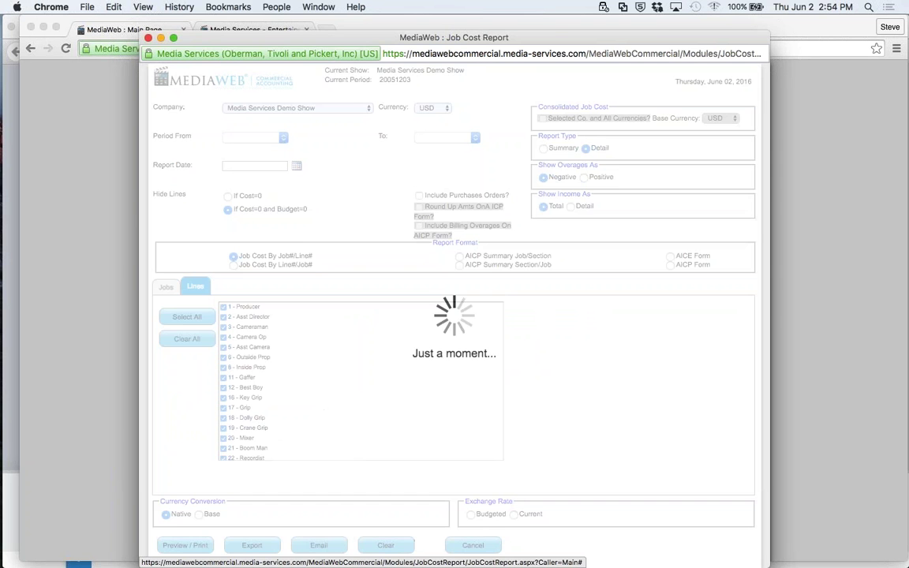
{"action": "left_click", "coordinate": [162, 288]}
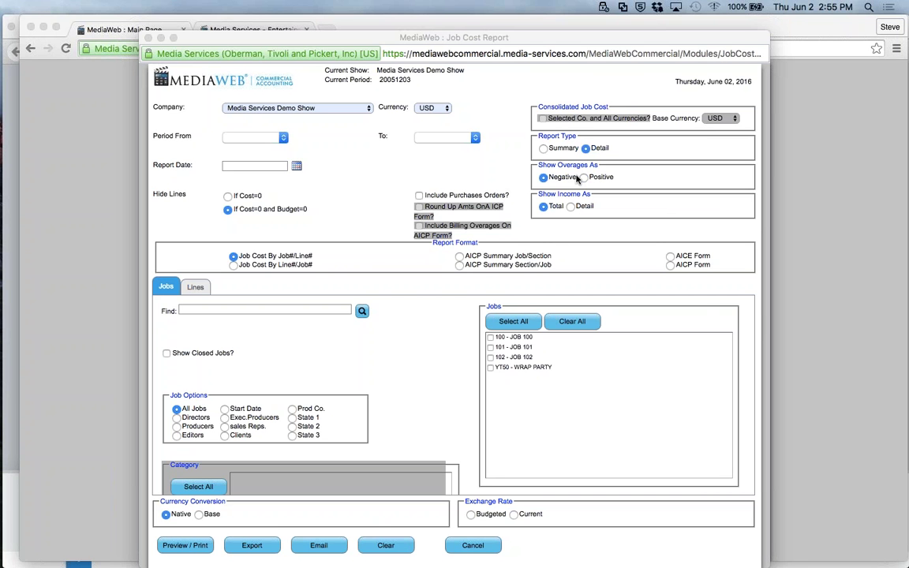
{"action": "left_click", "coordinate": [244, 546]}
{"action": "left_click", "coordinate": [244, 545]}
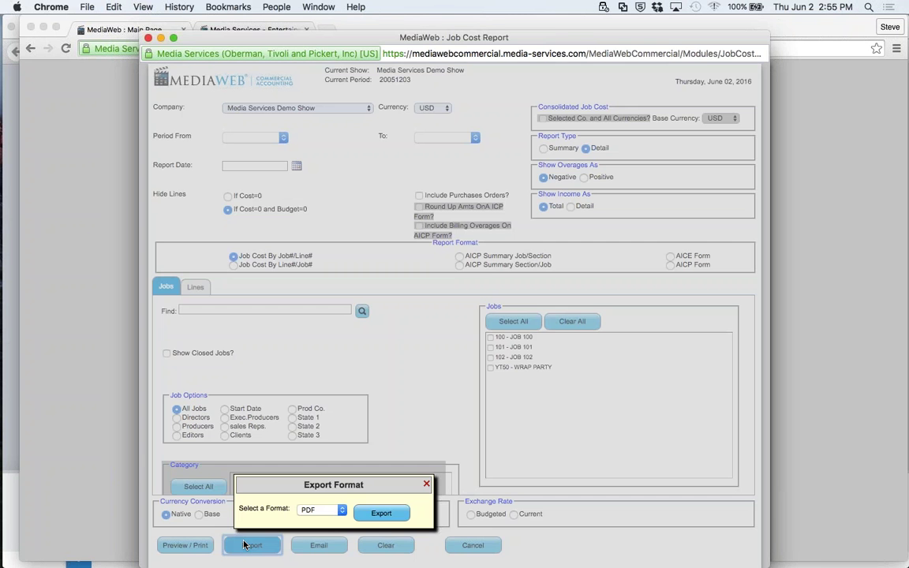
{"action": "left_click", "coordinate": [341, 510]}
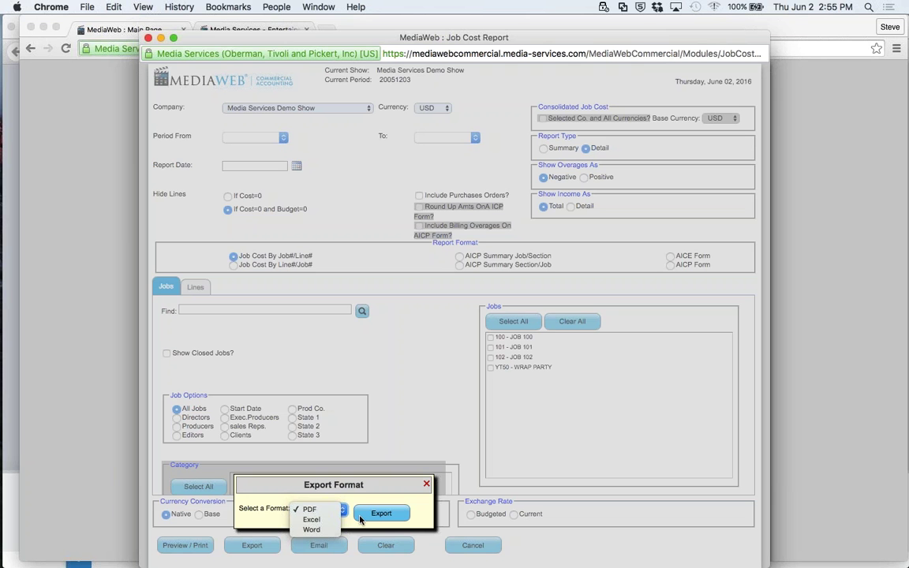
{"action": "left_click", "coordinate": [426, 487]}
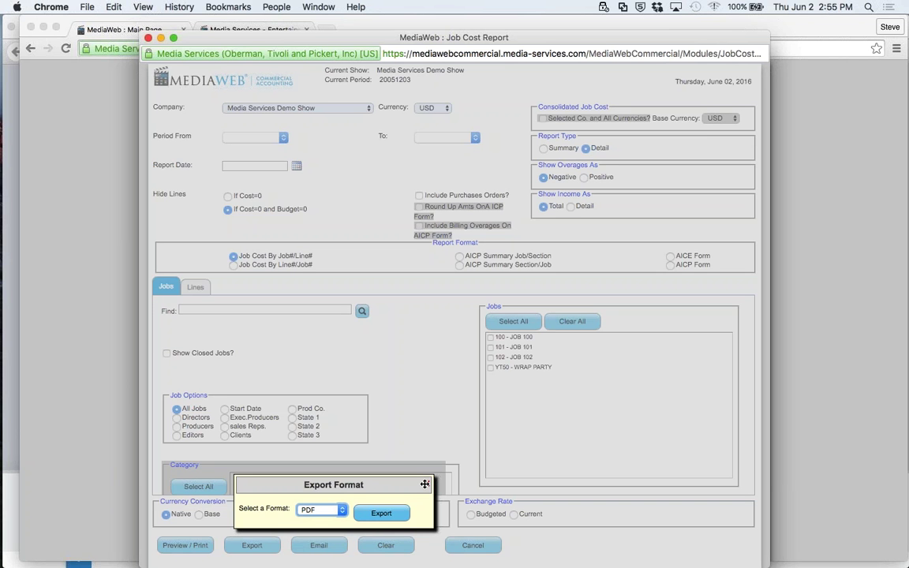
{"action": "left_click", "coordinate": [425, 484]}
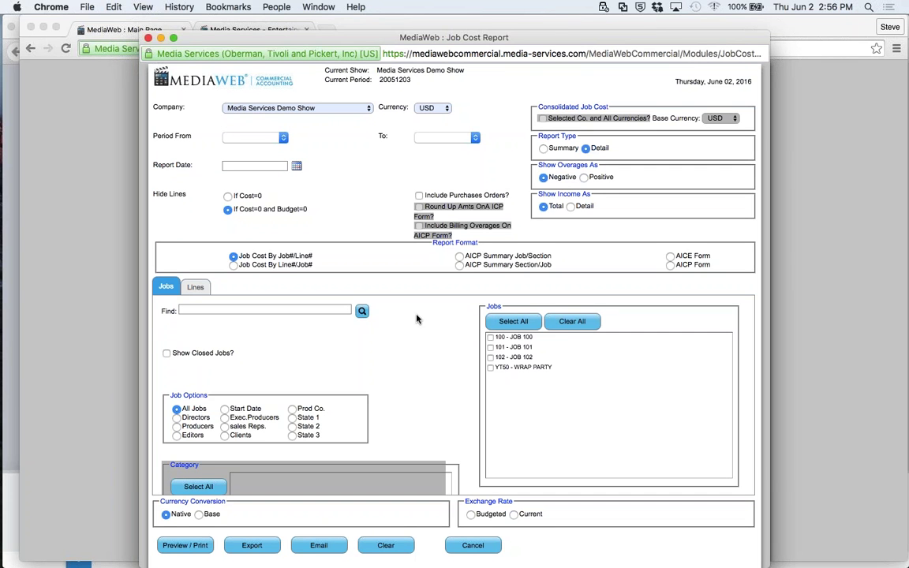
- Exit the Job Cost Report and look over the functions offered under Tax Cycle and Utilities
{"action": "left_click", "coordinate": [470, 545]}
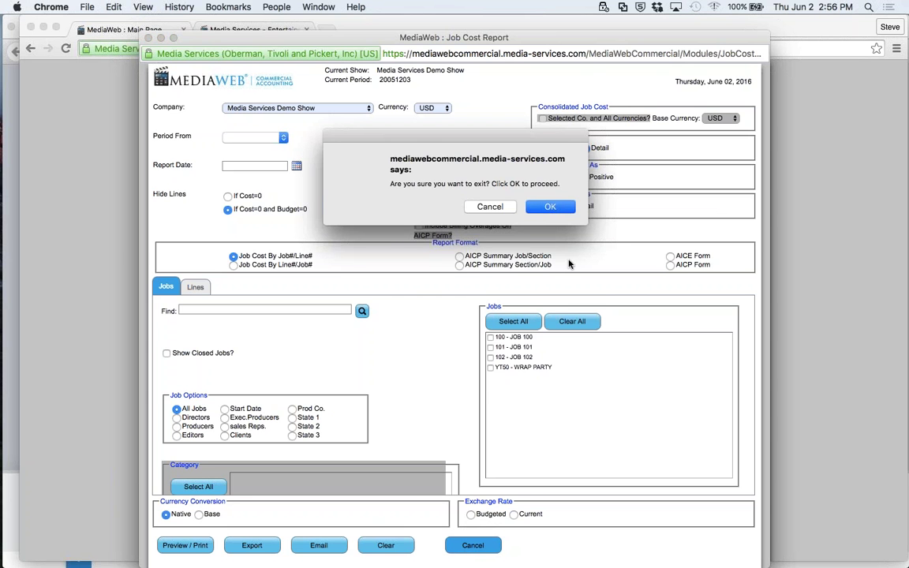
{"action": "left_click", "coordinate": [547, 207]}
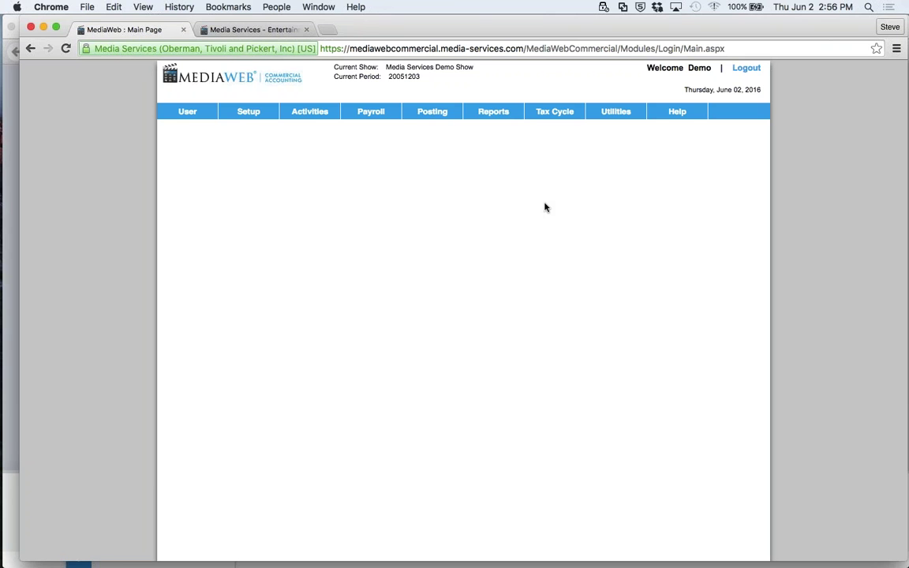
{"action": "left_click", "coordinate": [432, 113]}
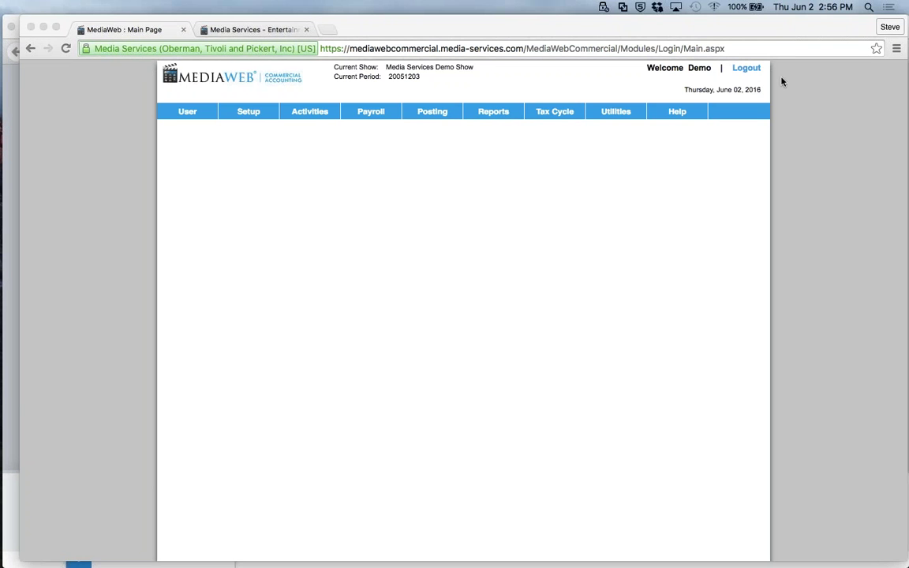
{"action": "left_click", "coordinate": [565, 114]}
{"action": "mouse_move", "coordinate": [557, 116]}
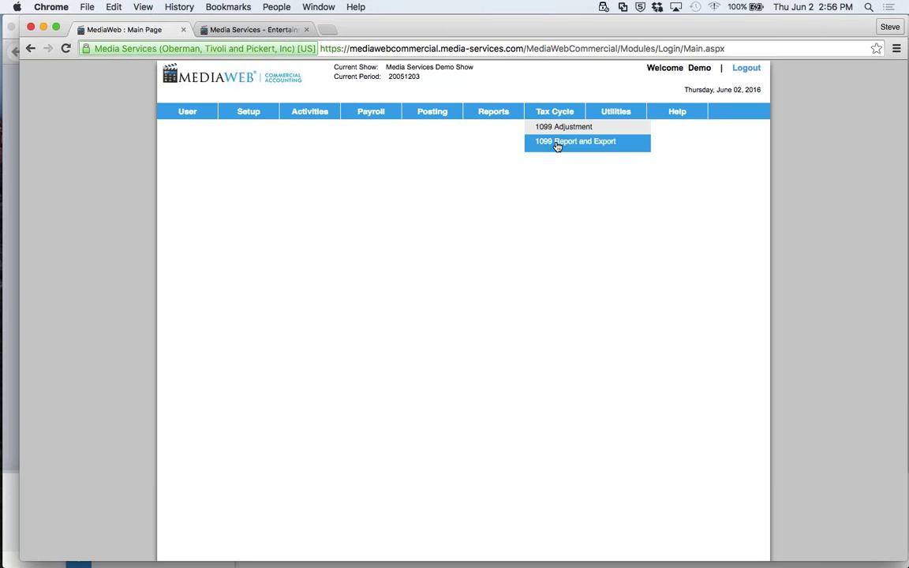
{"action": "mouse_move", "coordinate": [615, 115]}
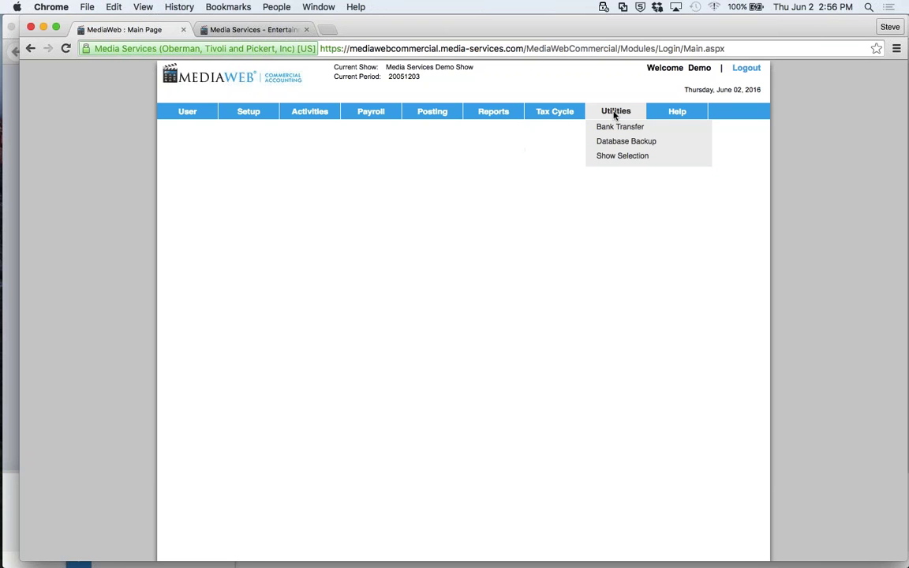